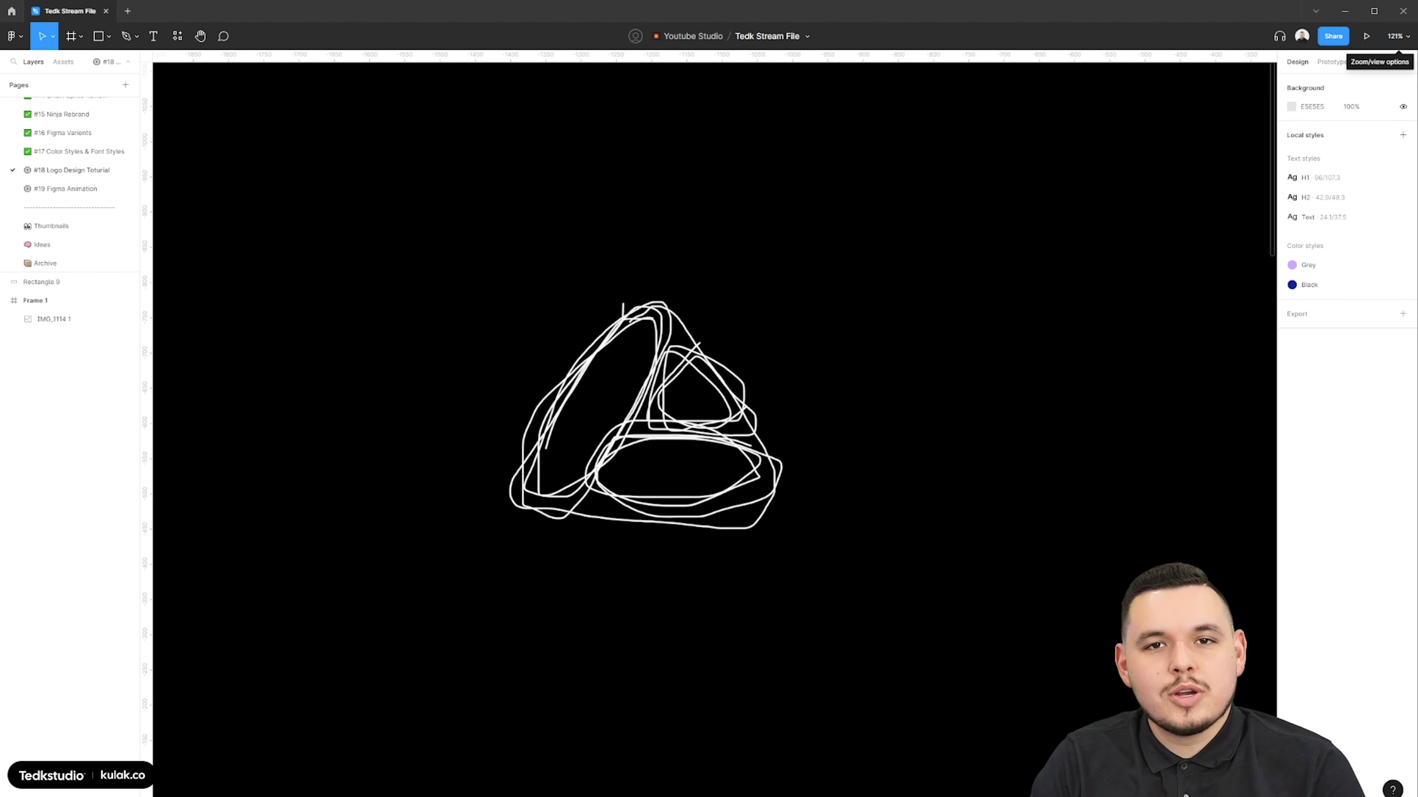
Enlarge the black frame around the logo sketch well beyond its original size and shift it upward on the canvas
drag(736, 355, 530, 361)
scroll(531, 360, down, 5)
click(252, 235)
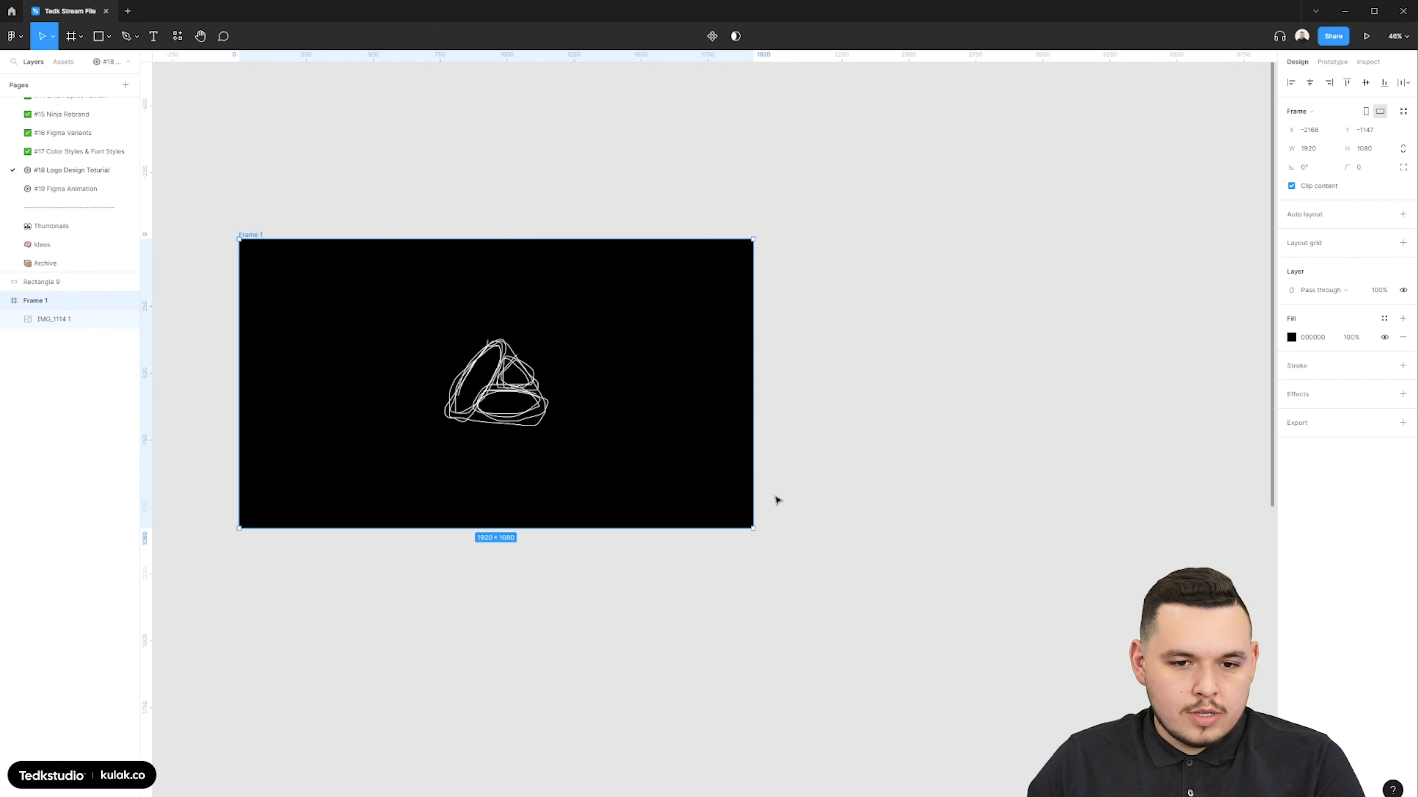
drag(754, 530, 1379, 779)
drag(558, 239, 553, 138)
Scale the sketch image down to 493 × 472 and place a duplicate of it to its right
click(553, 291)
scroll(575, 291, up, 2)
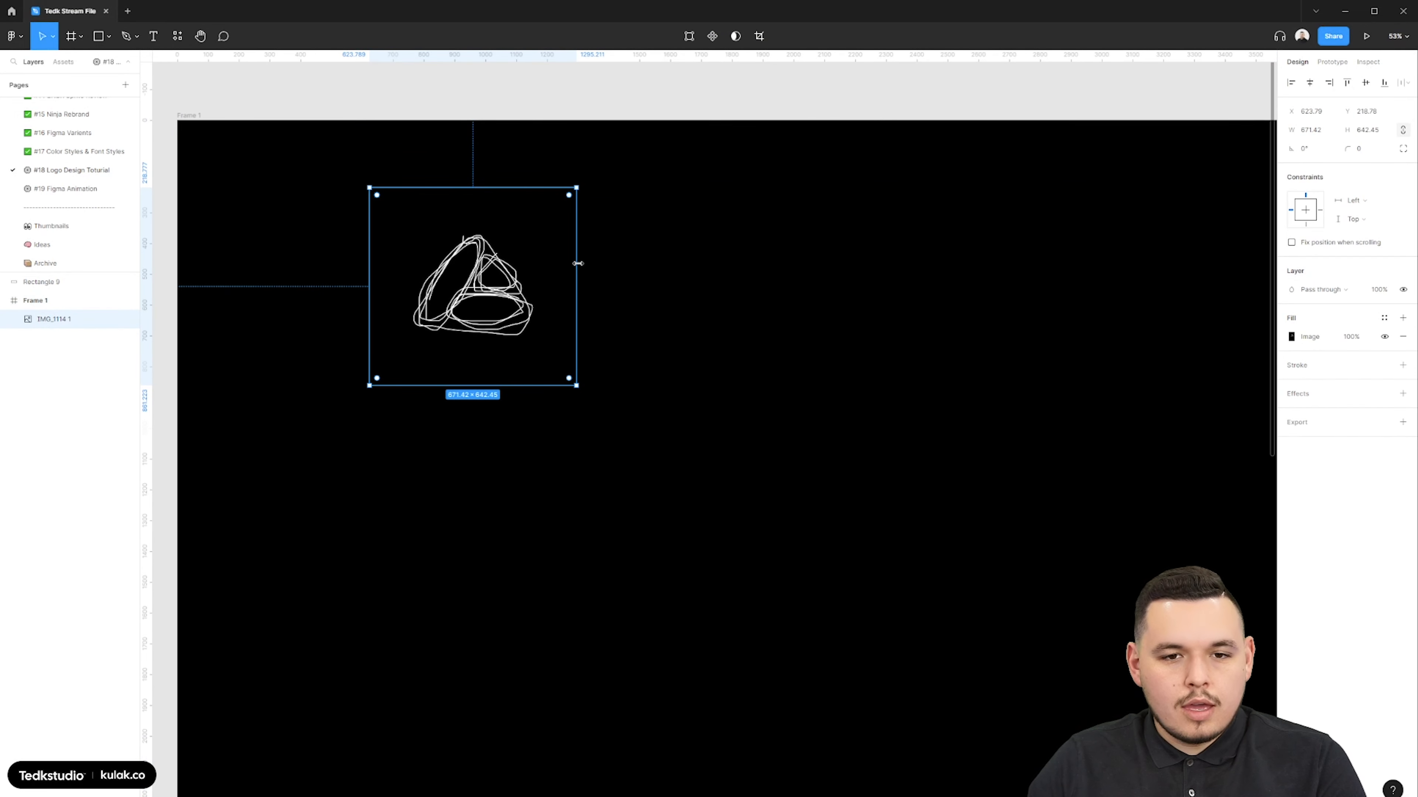
drag(576, 263, 520, 263)
drag(404, 260, 488, 212)
Set the duplicated sketch image's opacity to 40% and lock it as a tracing reference
scroll(489, 213, up, 5)
scroll(988, 254, up, 1)
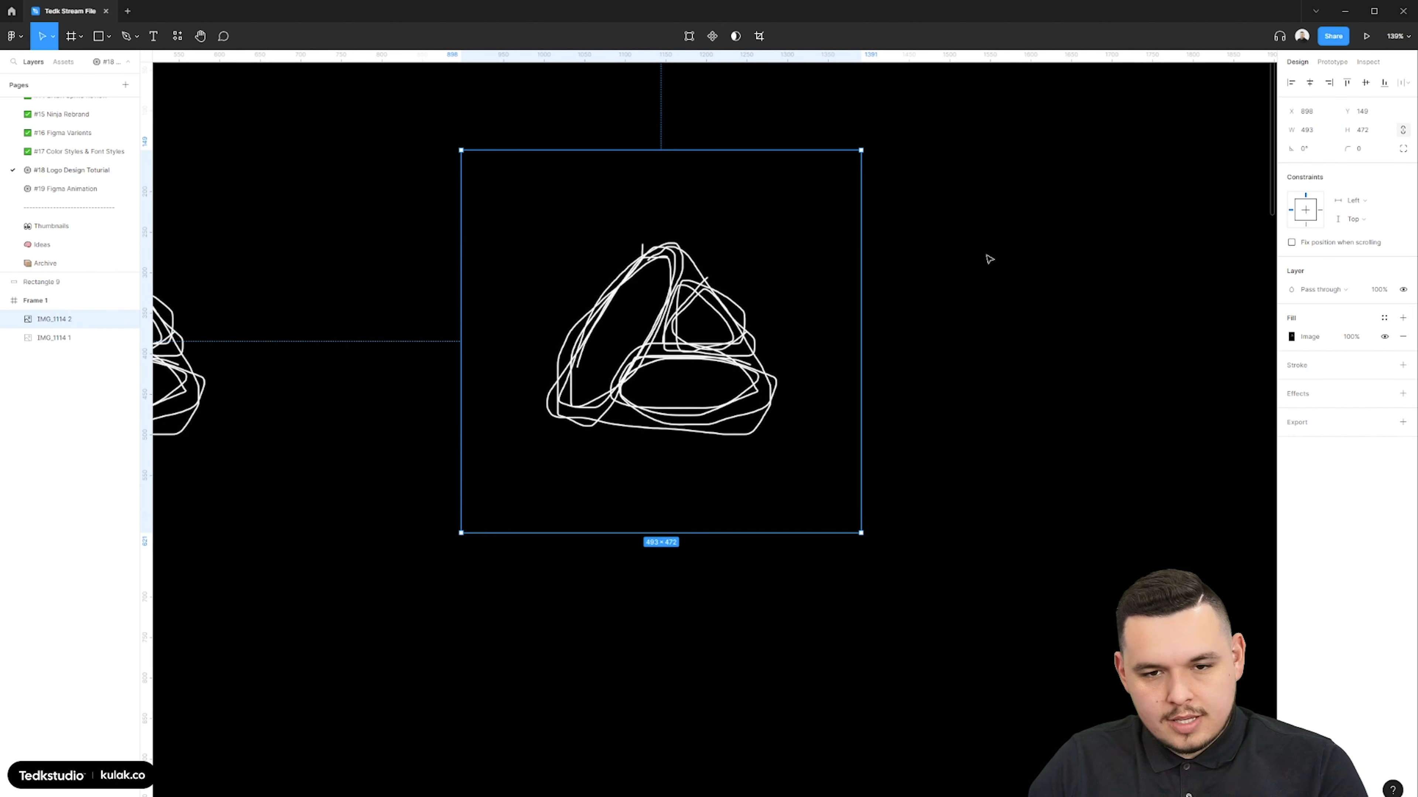
key(4)
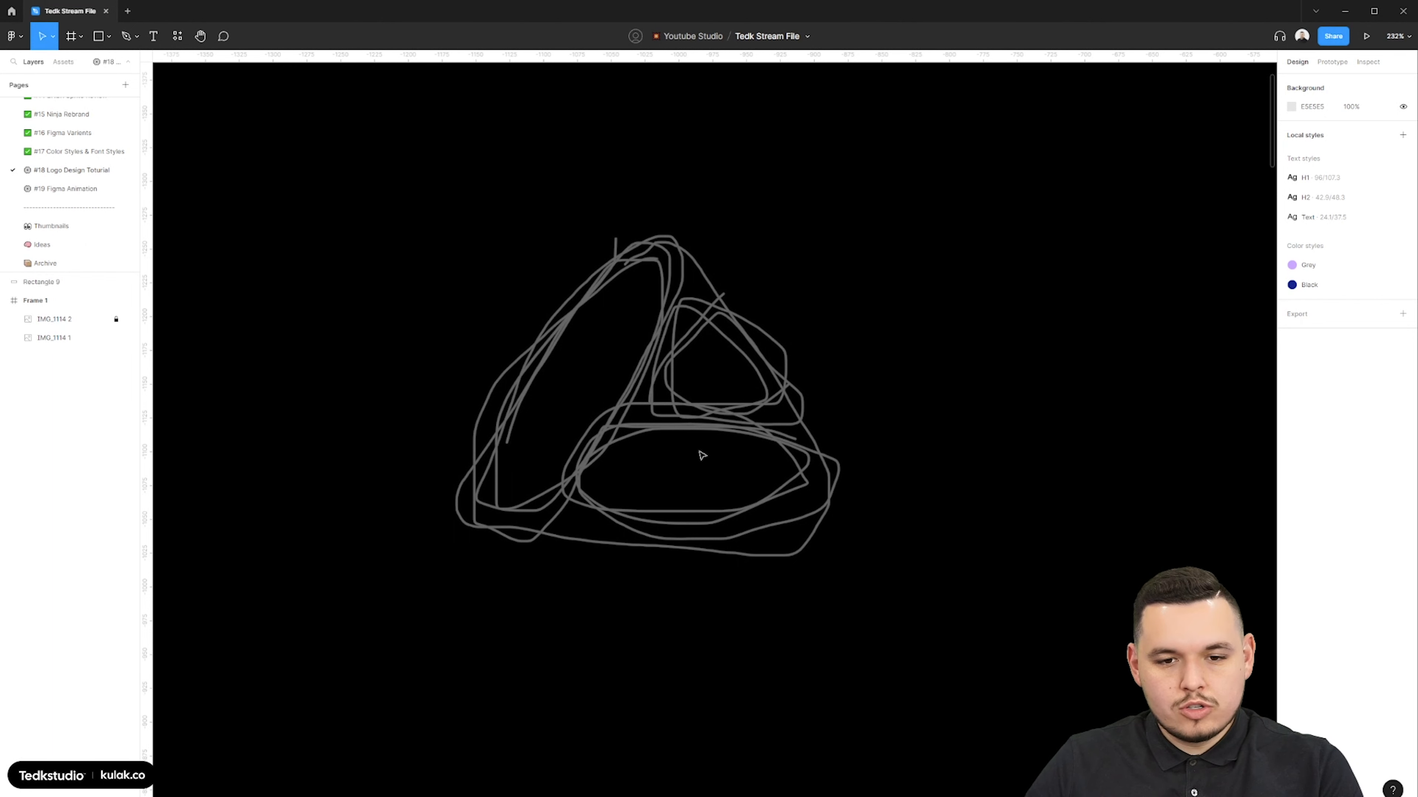
Draw a triangle of about 358 × 358 over the faded sketch, with corner radius 50 and 56% opacity
click(109, 37)
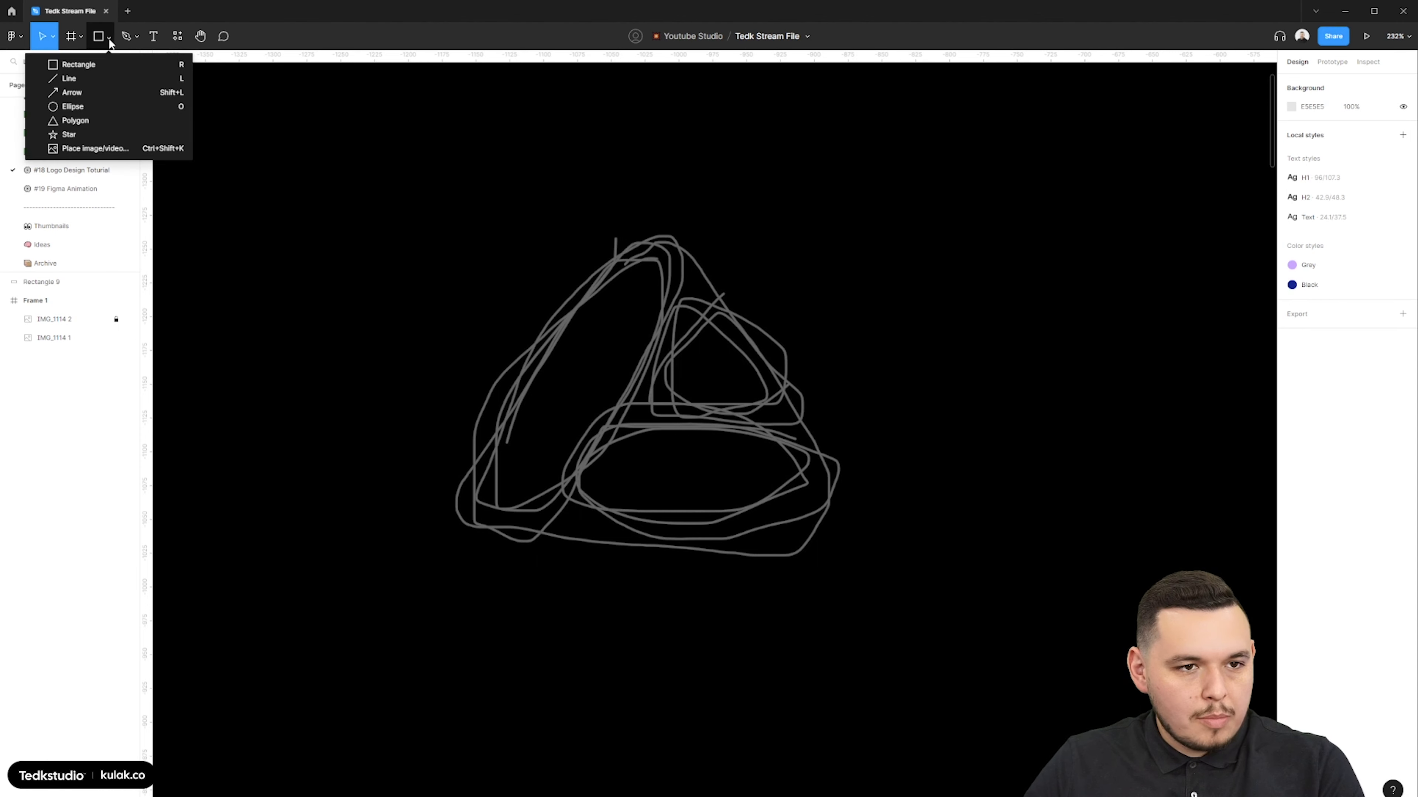
click(75, 120)
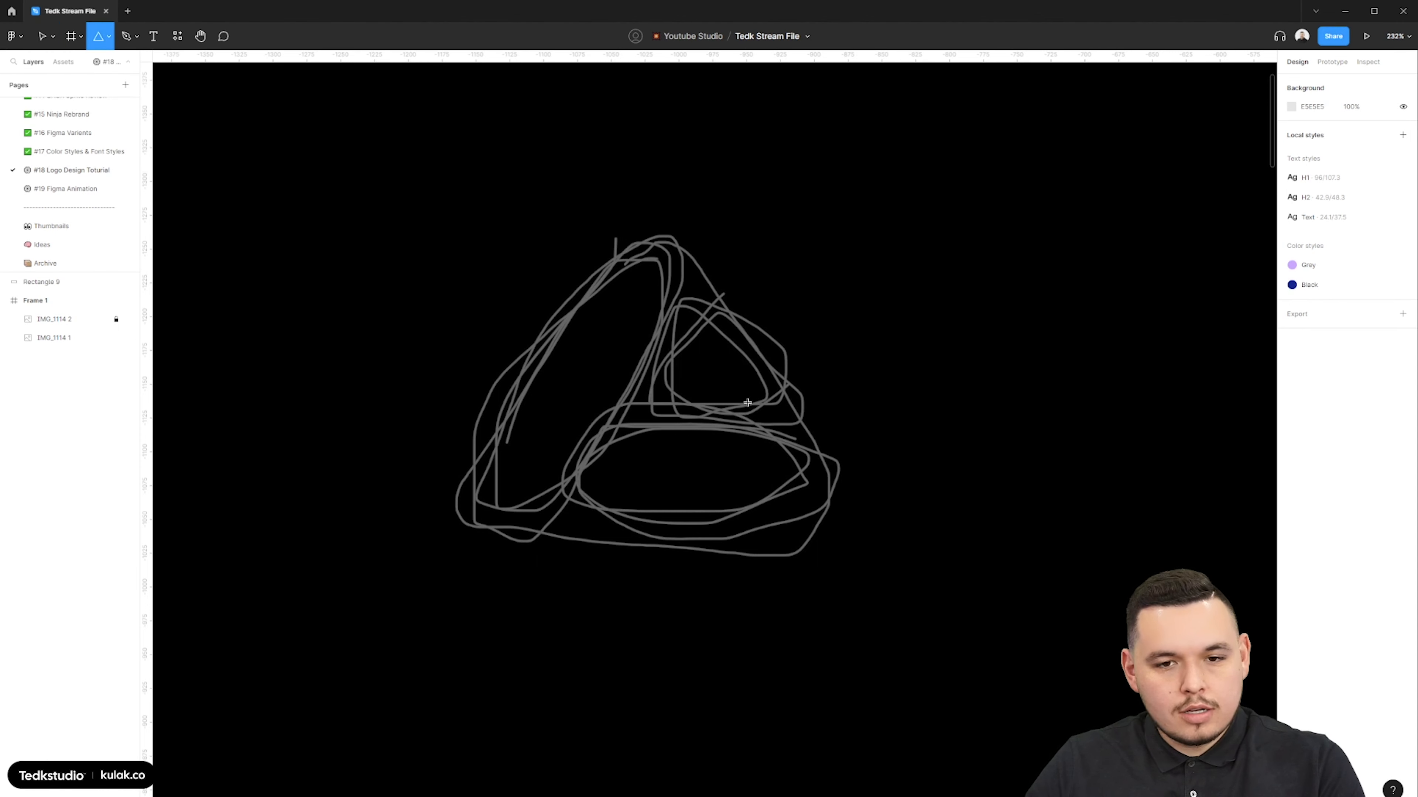
drag(651, 416, 899, 497)
mouse_move(1352, 149)
mouse_down()
mouse_move(254, 160)
mouse_move(1369, 164)
mouse_up()
key(5)
key(6)
key(Return)
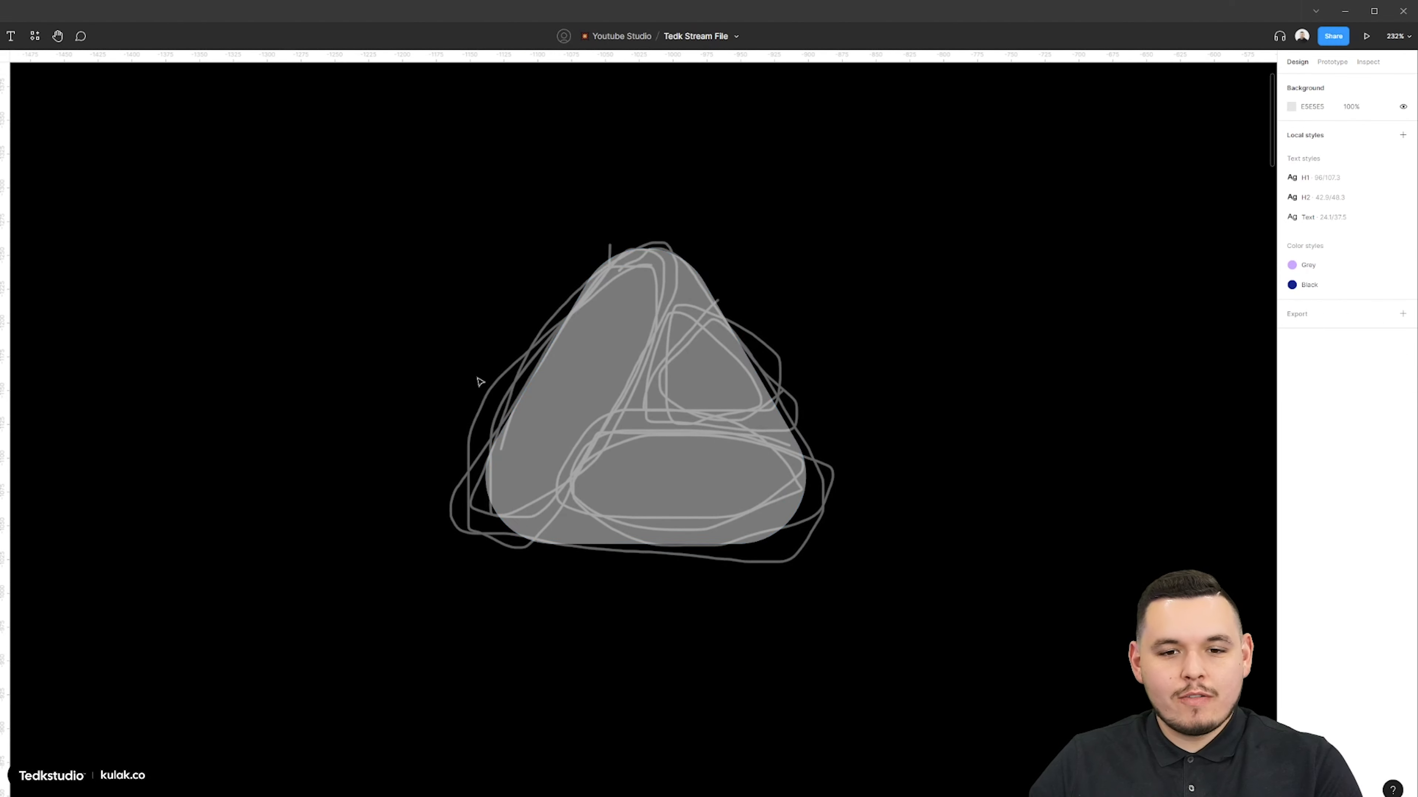
Paste a copy of the triangle, resize it to 180 × 180 with corner radius 27, and place it over the sketch's small inner triangle
click(608, 414)
key(ctrl+v)
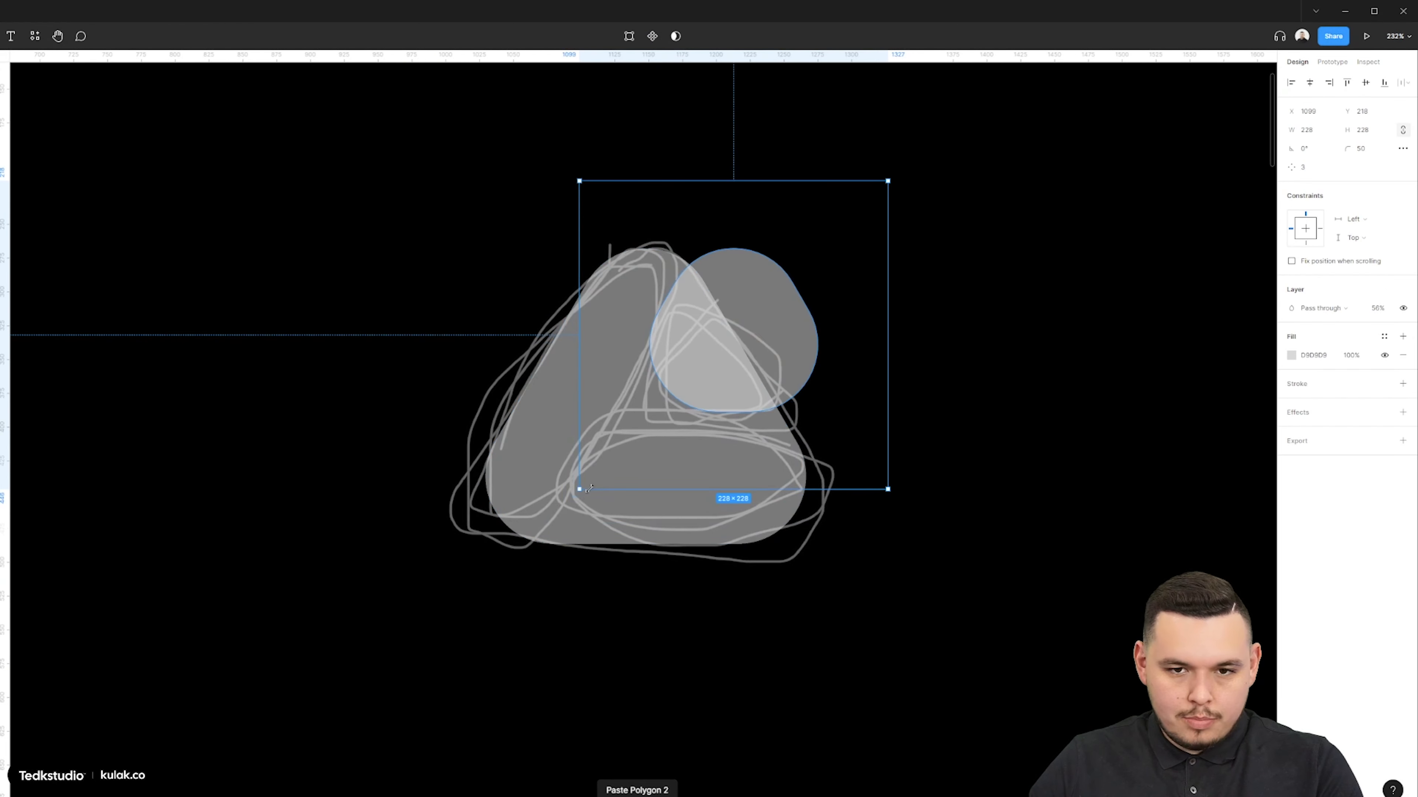
drag(1347, 148, 1139, 136)
drag(751, 180, 748, 245)
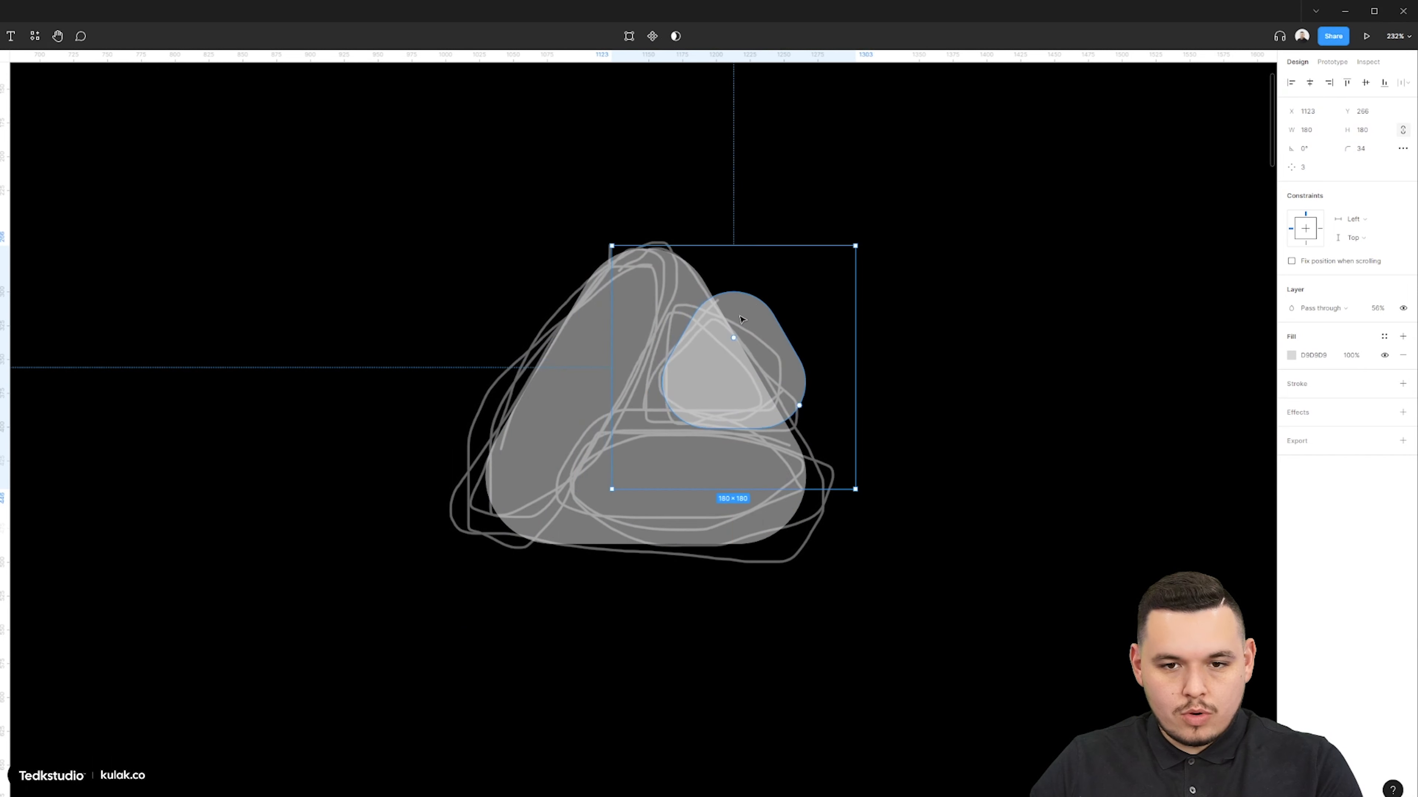
drag(745, 310, 712, 320)
drag(1347, 149, 1279, 153)
drag(708, 380, 699, 387)
Draw a rectangle along the large triangle's base, fully round its ends and fill it with red FF4D4D
key(r)
drag(495, 464, 809, 552)
drag(795, 537, 772, 442)
mouse_move(627, 520)
mouse_down()
mouse_move(623, 635)
mouse_move(621, 513)
mouse_up()
click(1291, 336)
click(1238, 388)
Stretch the red bar across the full width of the large triangle's base and lower its opacity to 30%
scroll(728, 419, up, 5)
drag(918, 615, 955, 614)
drag(101, 615, 61, 615)
key(3)
drag(483, 710, 522, 633)
key(Up)
Reduce the large triangle's corner radius to 36 so its lower corners follow the red bar's rounded ends
click(514, 670)
click(1360, 149)
key(Down)
key(Down)
key(Down)
key(Down)
click(799, 590)
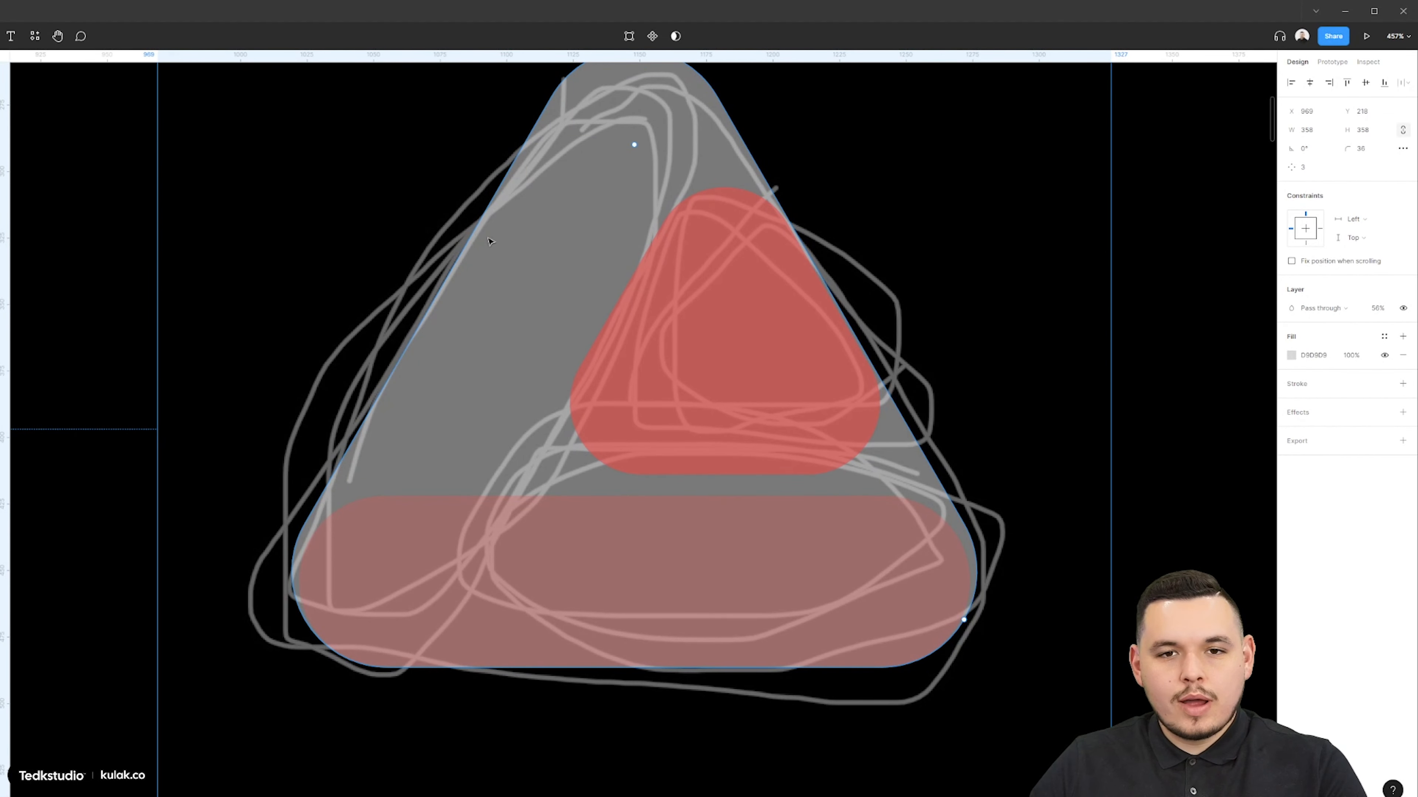
Set the red bar's opacity to 60%, align its left end with the triangle's corner and extend it upward to a height of 72
scroll(548, 168, up, 3)
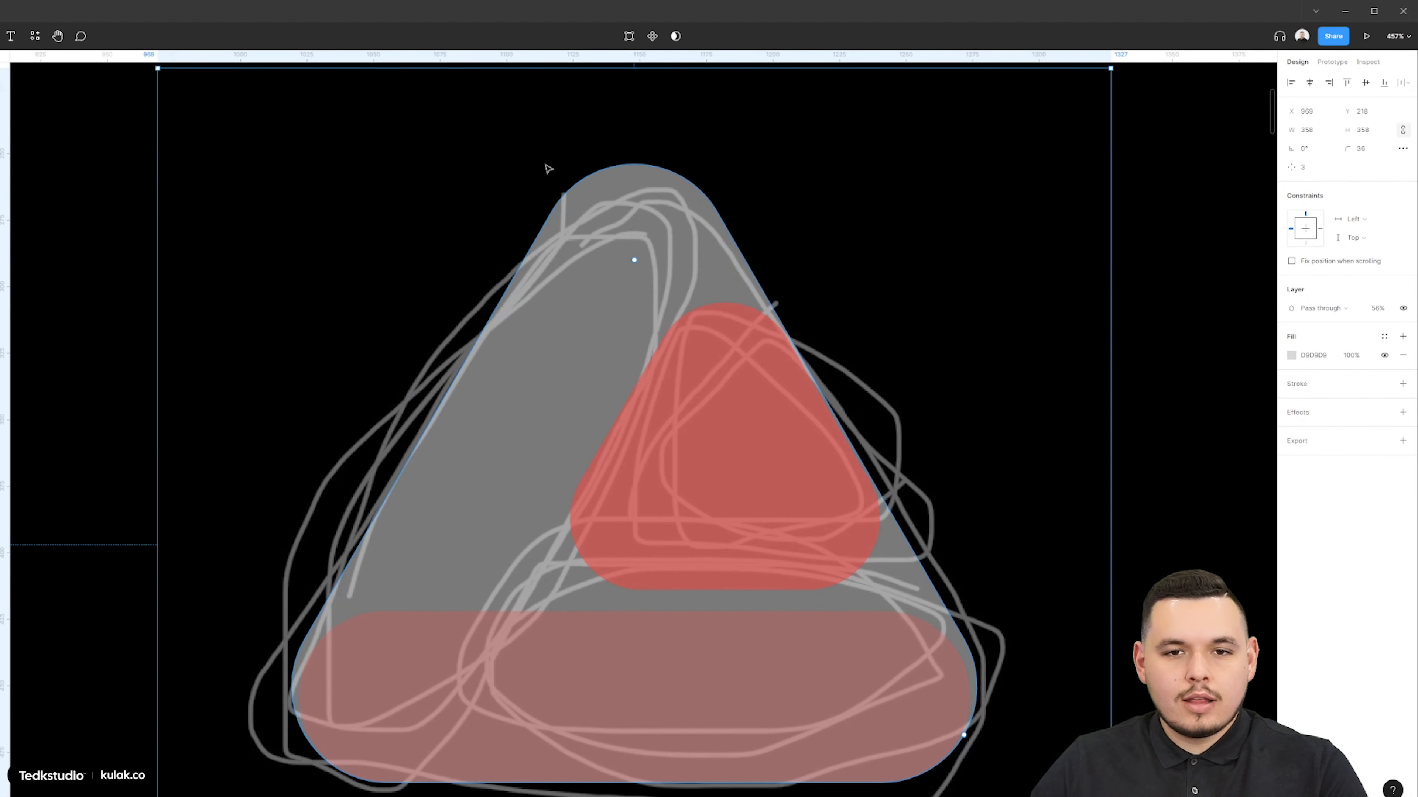
scroll(674, 353, down, 6)
click(393, 449)
key(6)
scroll(301, 383, up, 5)
drag(297, 444, 287, 445)
drag(491, 621, 492, 623)
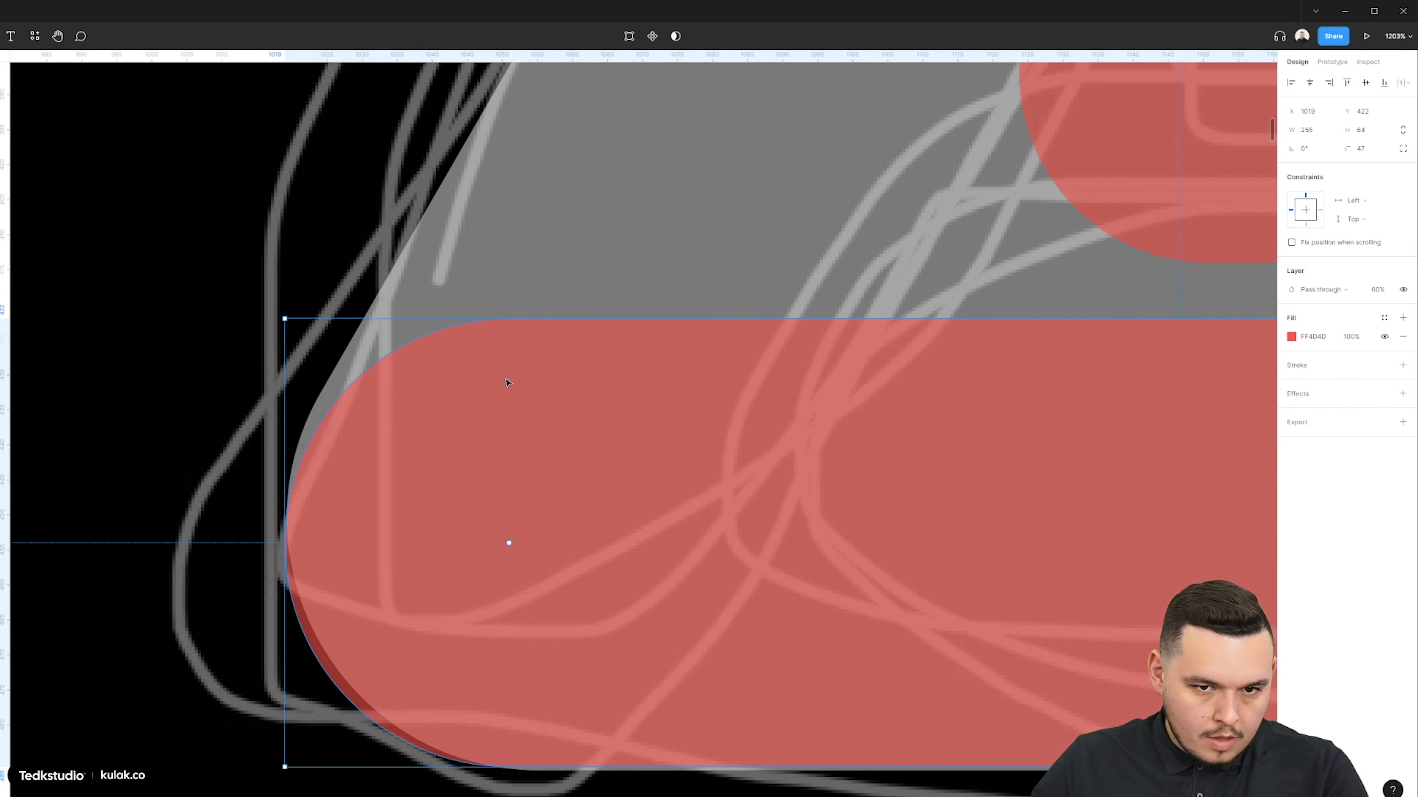
drag(600, 315, 609, 260)
click(464, 382)
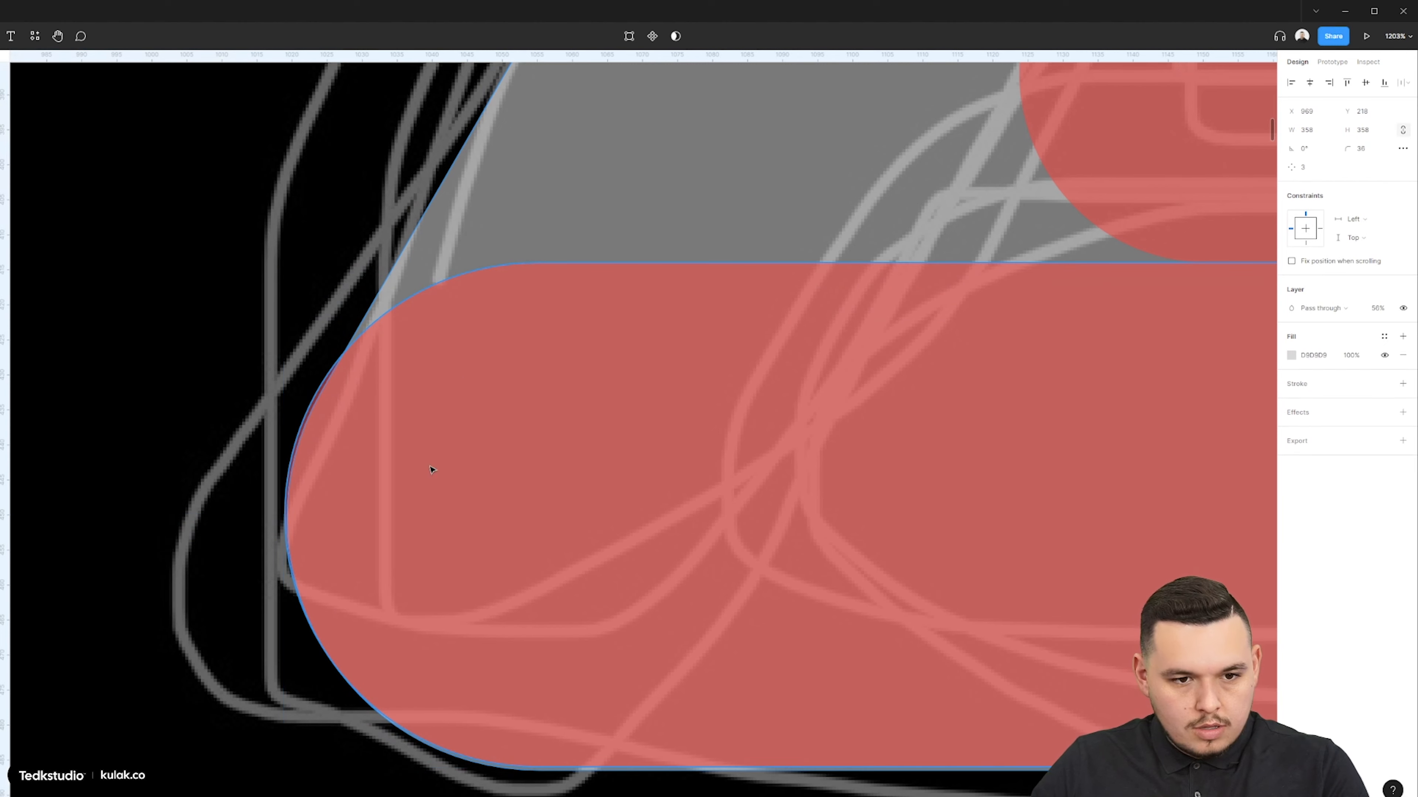
Turn off snapping to the pixel grid and fine-tune the red bar's right end to the triangle's lower-right corner
ctrl+scroll(569, 648, down, 5)
scroll(800, 595, right, 3)
click(1042, 579)
key(shift+apostrophe)
key(ctrl+shift+apostrophe)
ctrl+scroll(1046, 580, up, 6)
drag(1045, 593, 1040, 593)
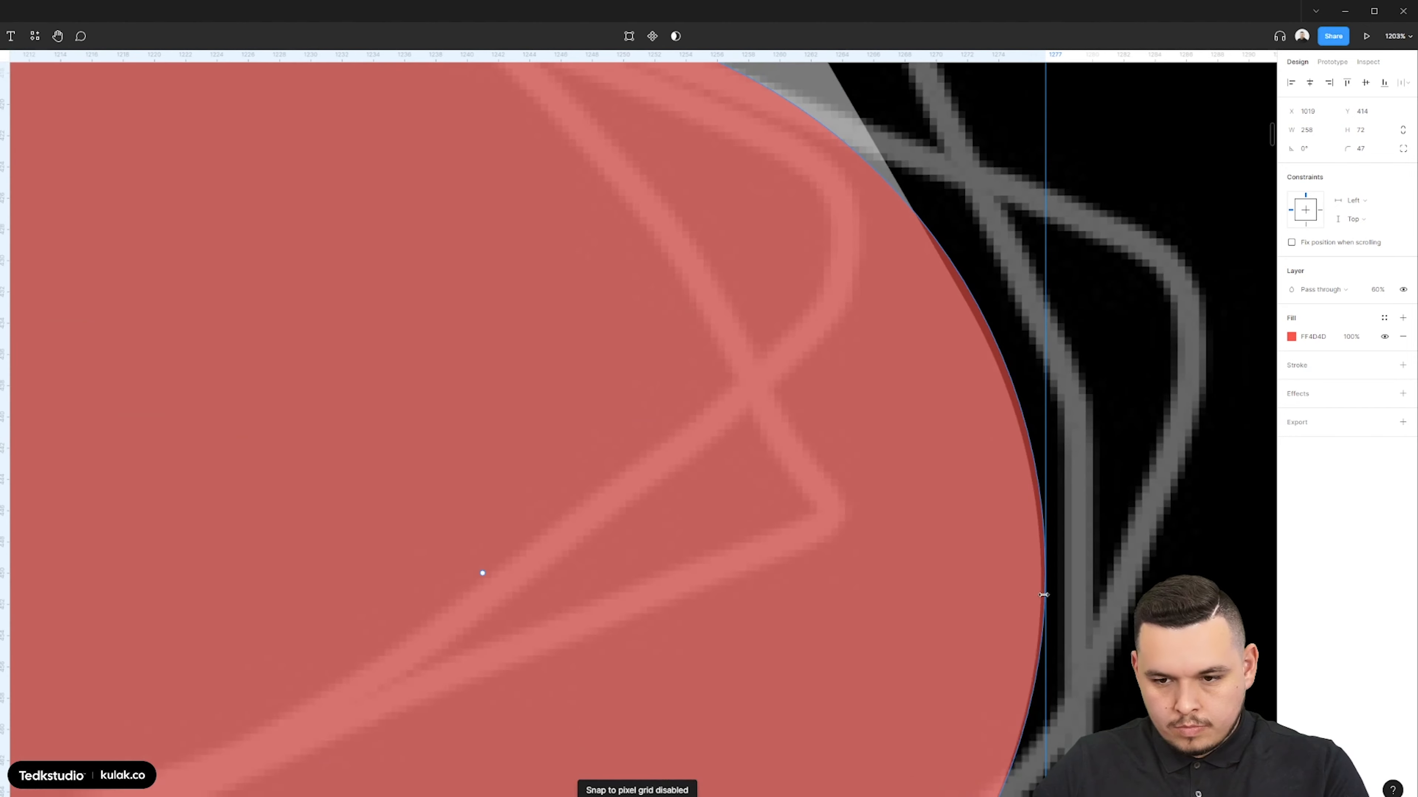
Fine-tune the red bar's left end so its curve matches the triangle's lower-left corner
ctrl+scroll(1041, 593, down, 4)
scroll(463, 634, up, 8)
drag(462, 674, 844, 651)
scroll(462, 706, down, 8)
scroll(291, 460, up, 3)
drag(286, 523, 288, 524)
scroll(288, 524, down, 5)
drag(219, 378, 228, 464)
Duplicate the red bar, rotate the copy to 60° and place it along the large triangle's left side
ctrl+scroll(661, 569, down, 3)
alt+drag(674, 608, 678, 535)
drag(789, 472, 650, 345)
ctrl+scroll(435, 623, up, 4)
ctrl+scroll(411, 608, up, 8)
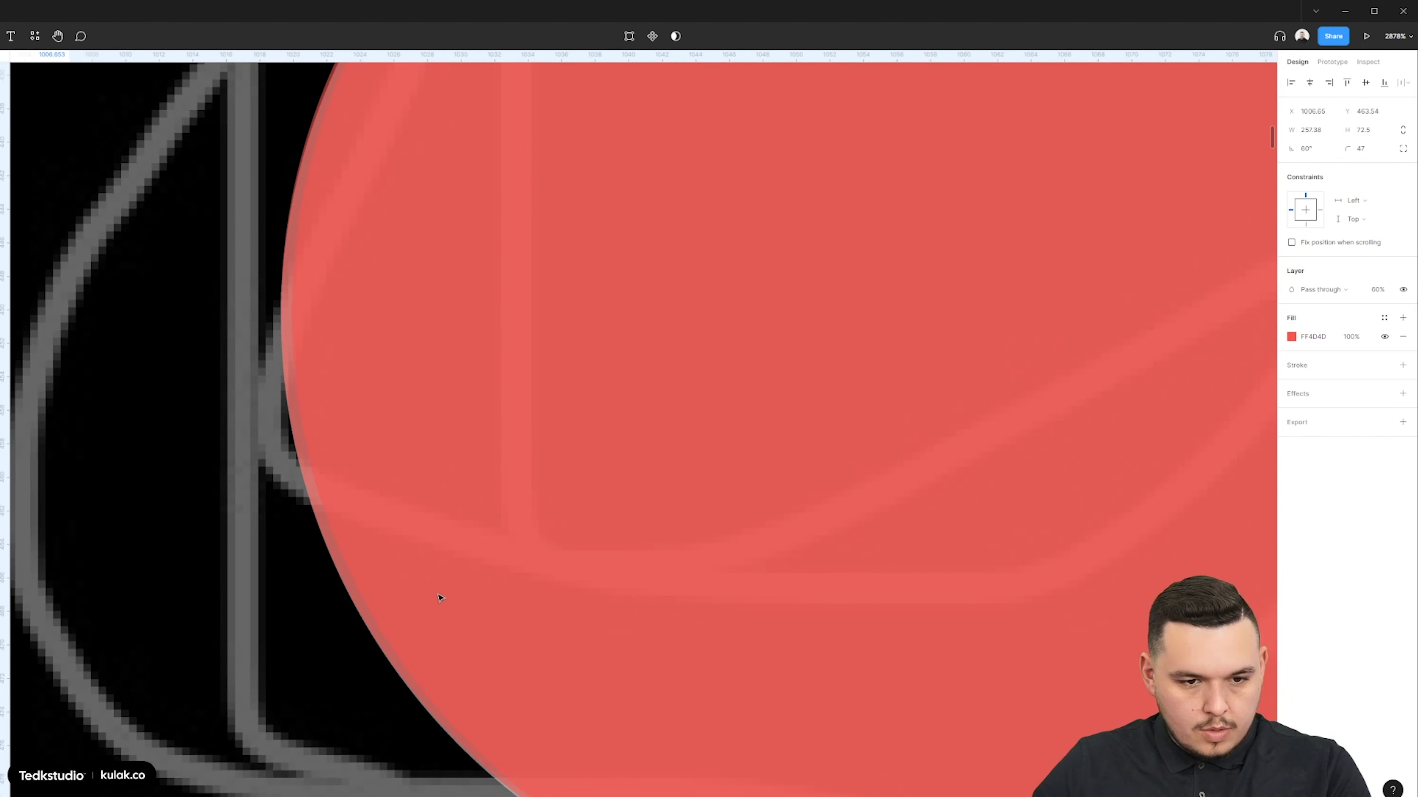
Nudge and resize the rotated bar until both of its ends match the large triangle's lower-left and top corners
drag(414, 377, 478, 537)
drag(566, 492, 494, 633)
click(560, 479)
ctrl+scroll(617, 133, down, 2)
click(765, 130)
drag(514, 782, 734, 475)
ctrl+scroll(734, 512, up, 3)
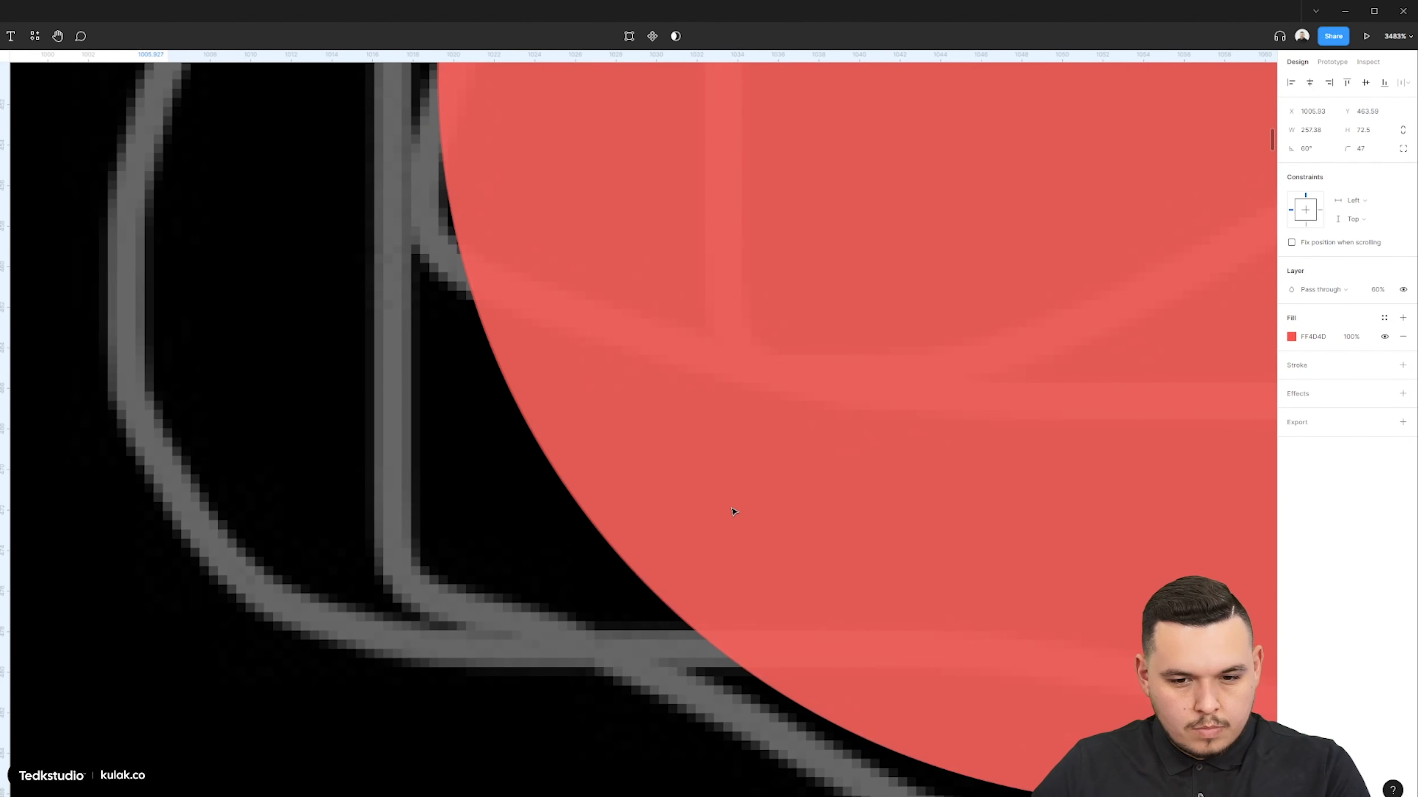
ctrl+scroll(670, 341, down, 5)
ctrl+scroll(797, 193, up, 8)
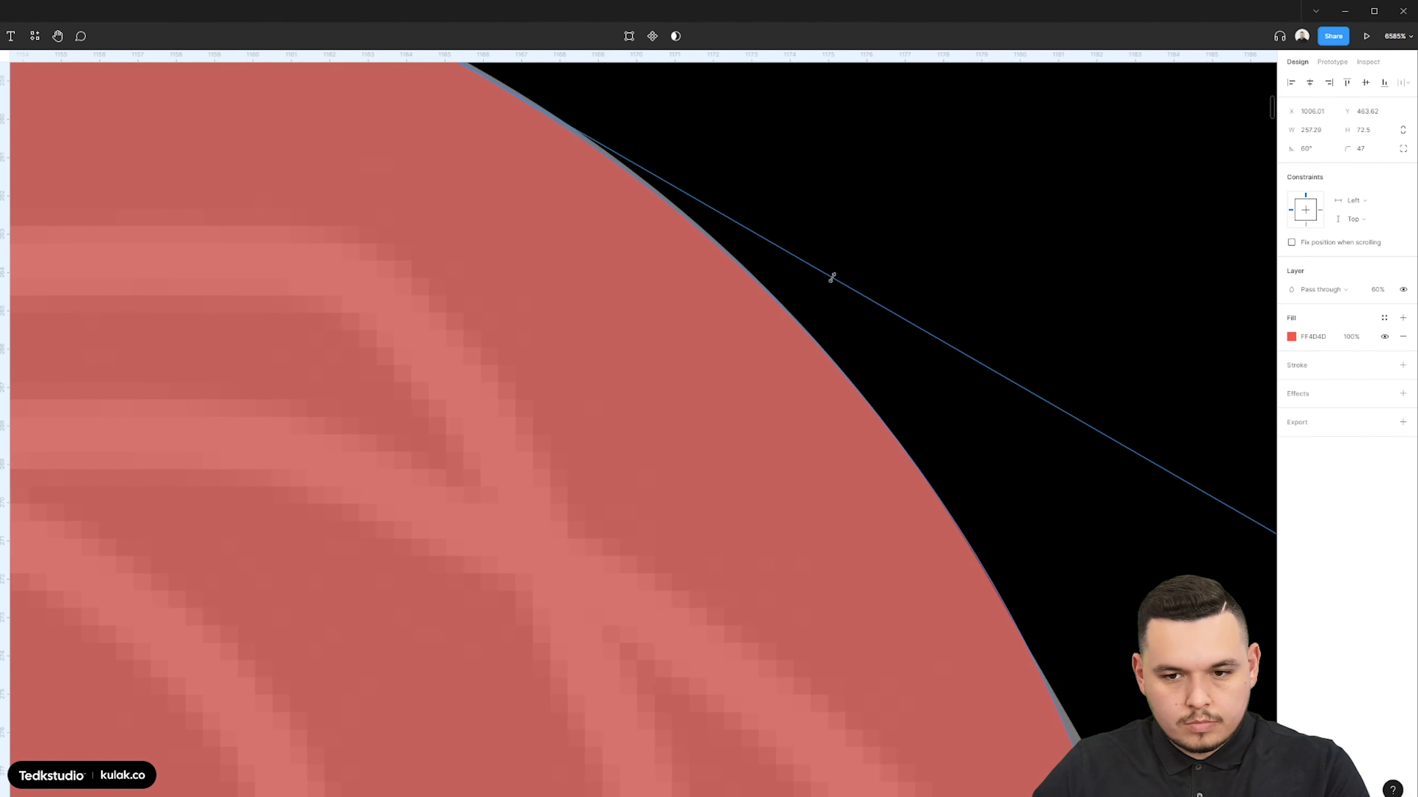
Shorten the bottom bar from its left end to a width of 174.33 so it clears the slanted bar
ctrl+scroll(832, 277, down, 10)
click(418, 542)
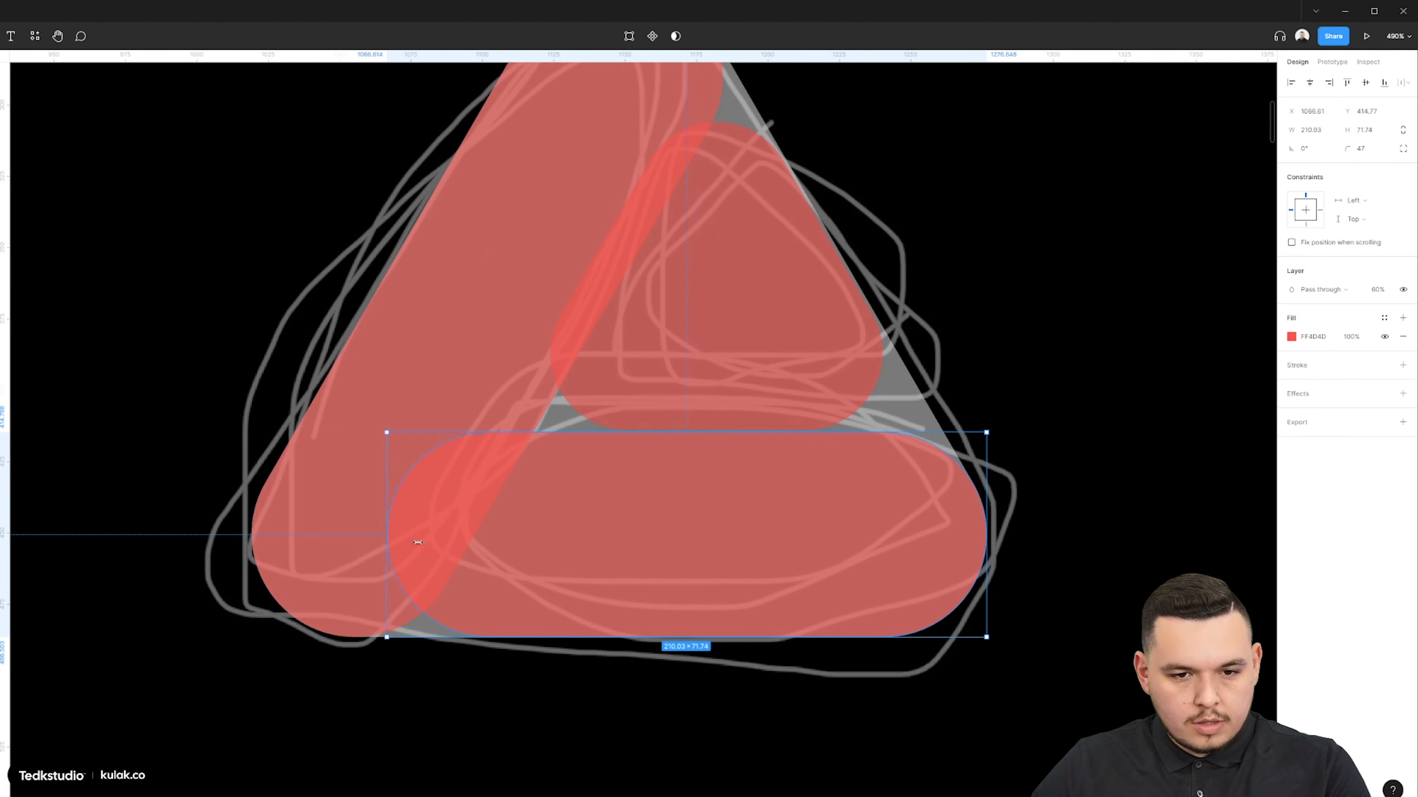
drag(418, 542, 478, 549)
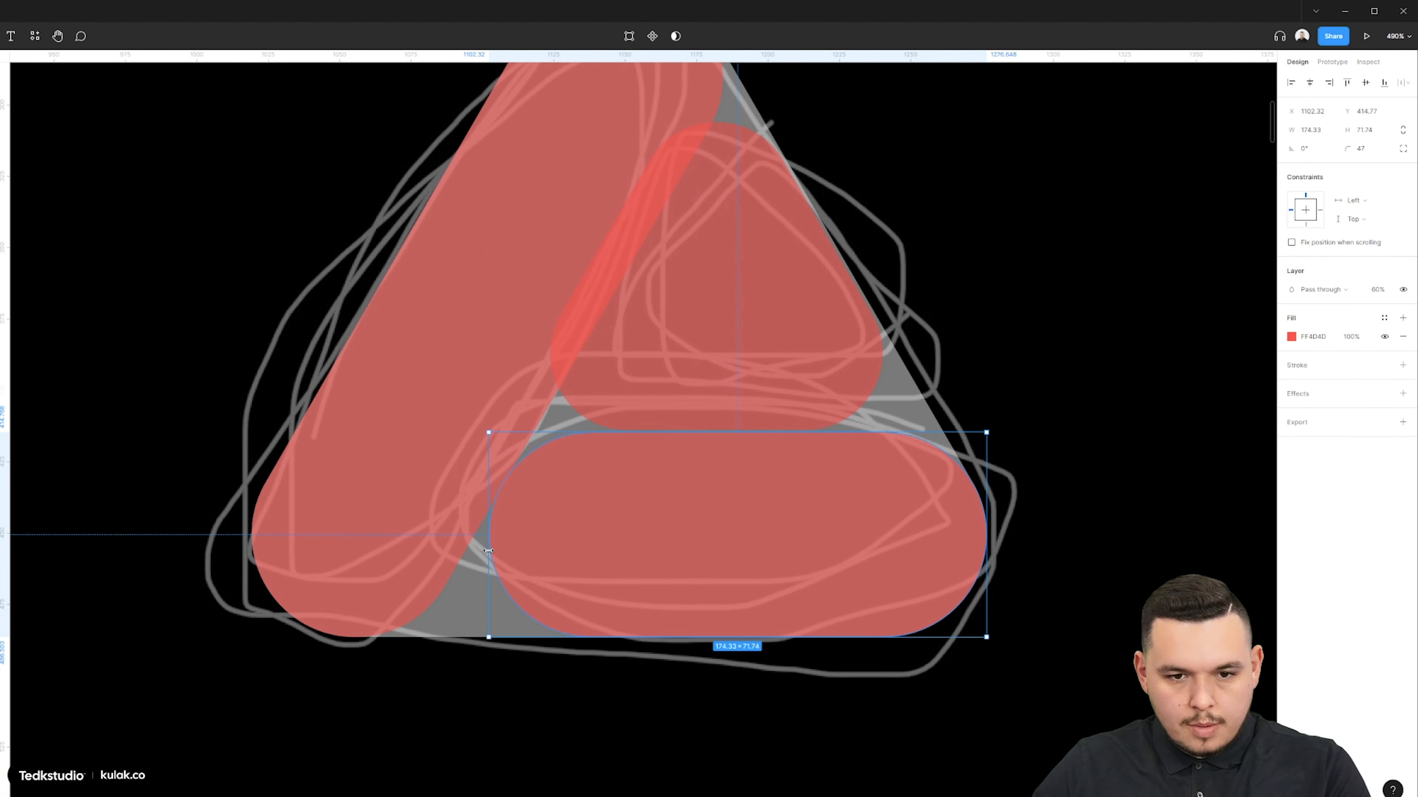
Shrink the small red triangle to about 166 × 166 and fit it between the two bars and the large triangle's right edge
scroll(869, 258, up, 3)
click(723, 320)
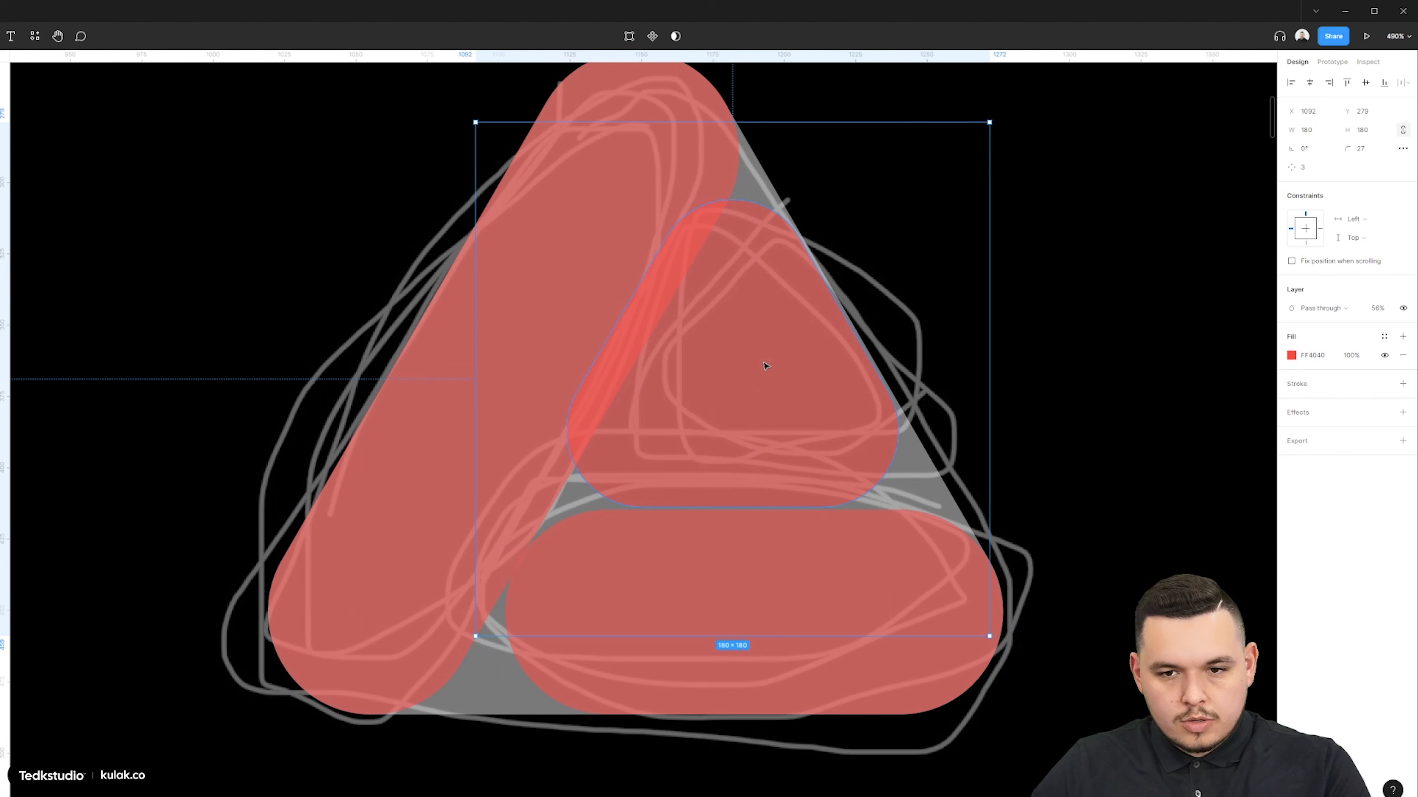
drag(475, 122, 518, 155)
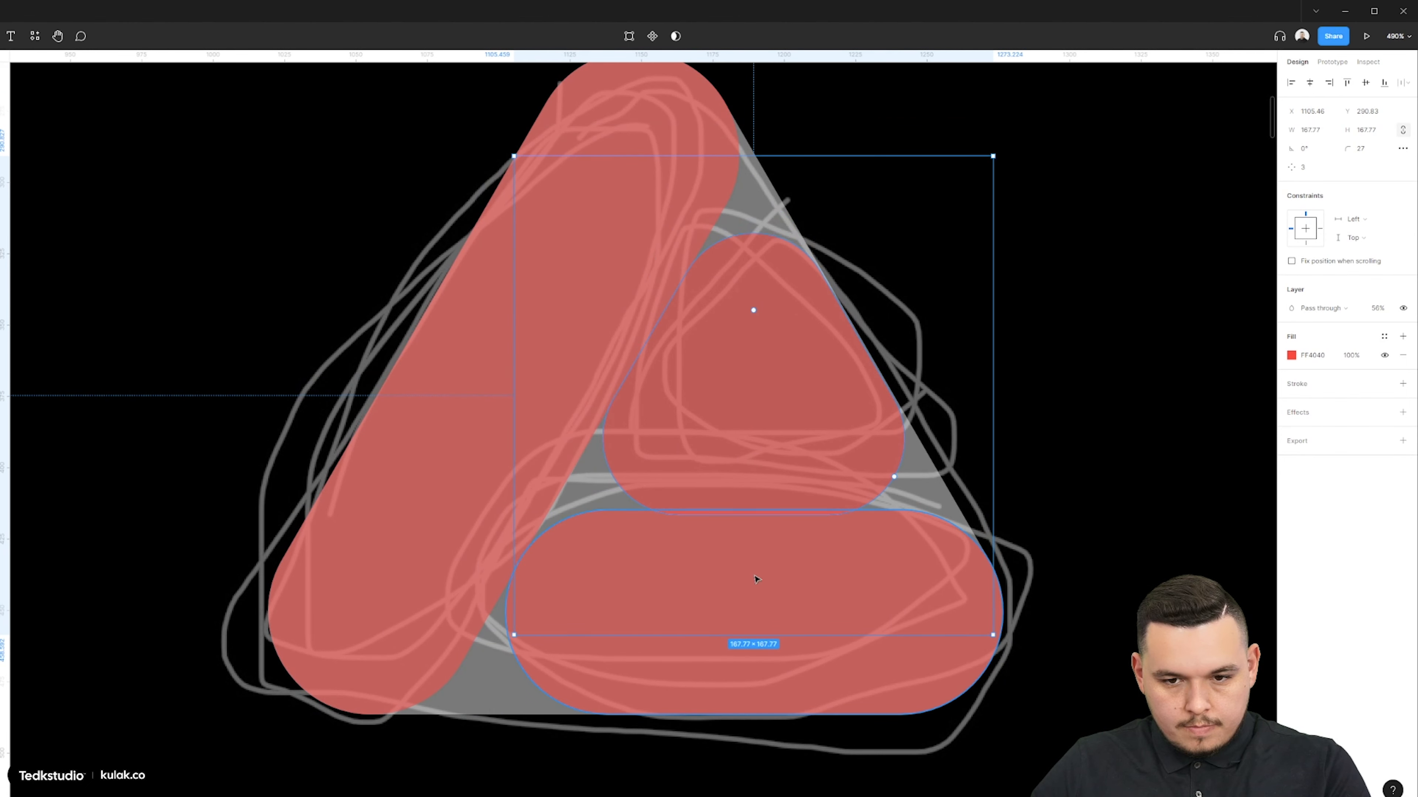
drag(772, 635, 772, 628)
scroll(778, 314, up, 3)
drag(1074, 98, 1075, 97)
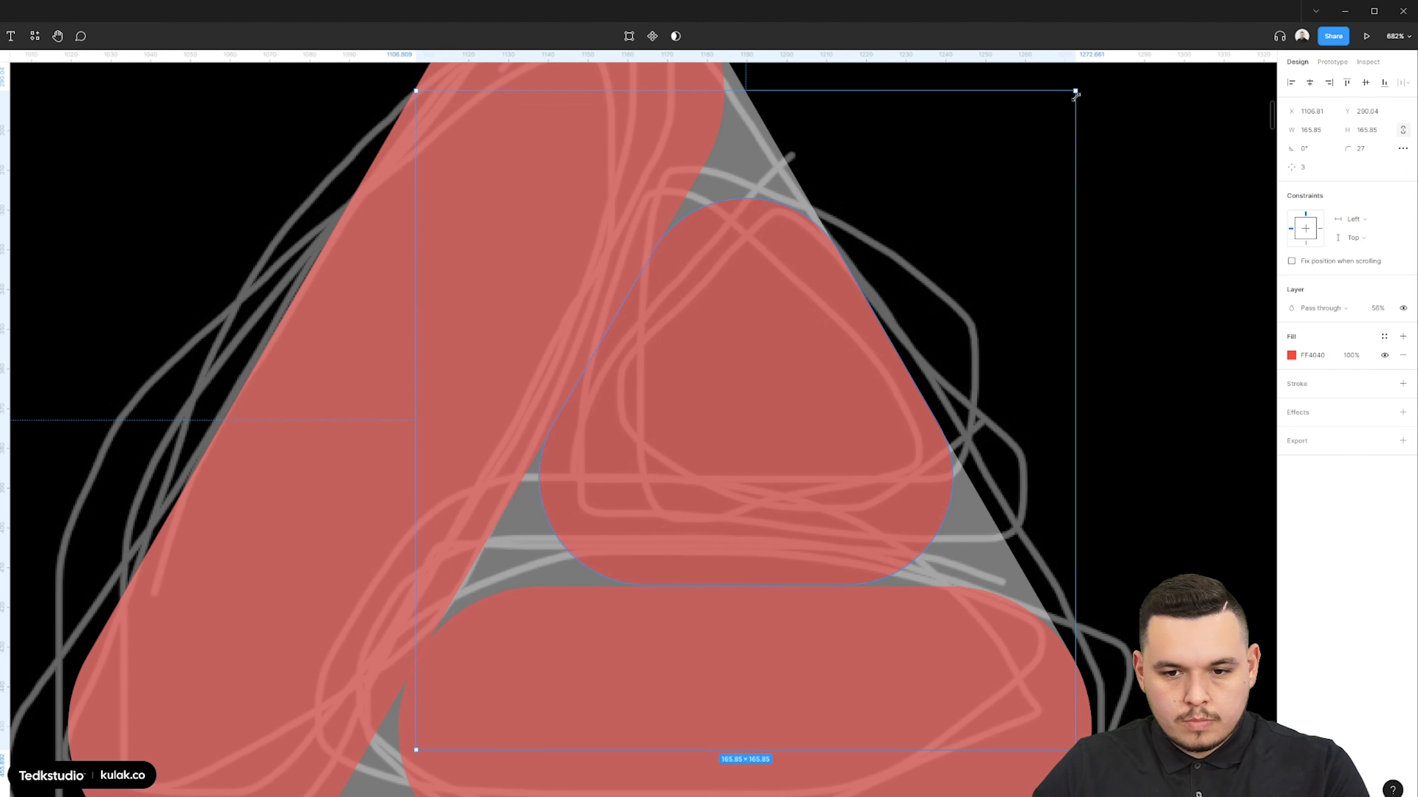
scroll(755, 684, up, 5)
drag(760, 787, 760, 793)
scroll(690, 712, down, 4)
scroll(652, 681, up, 5)
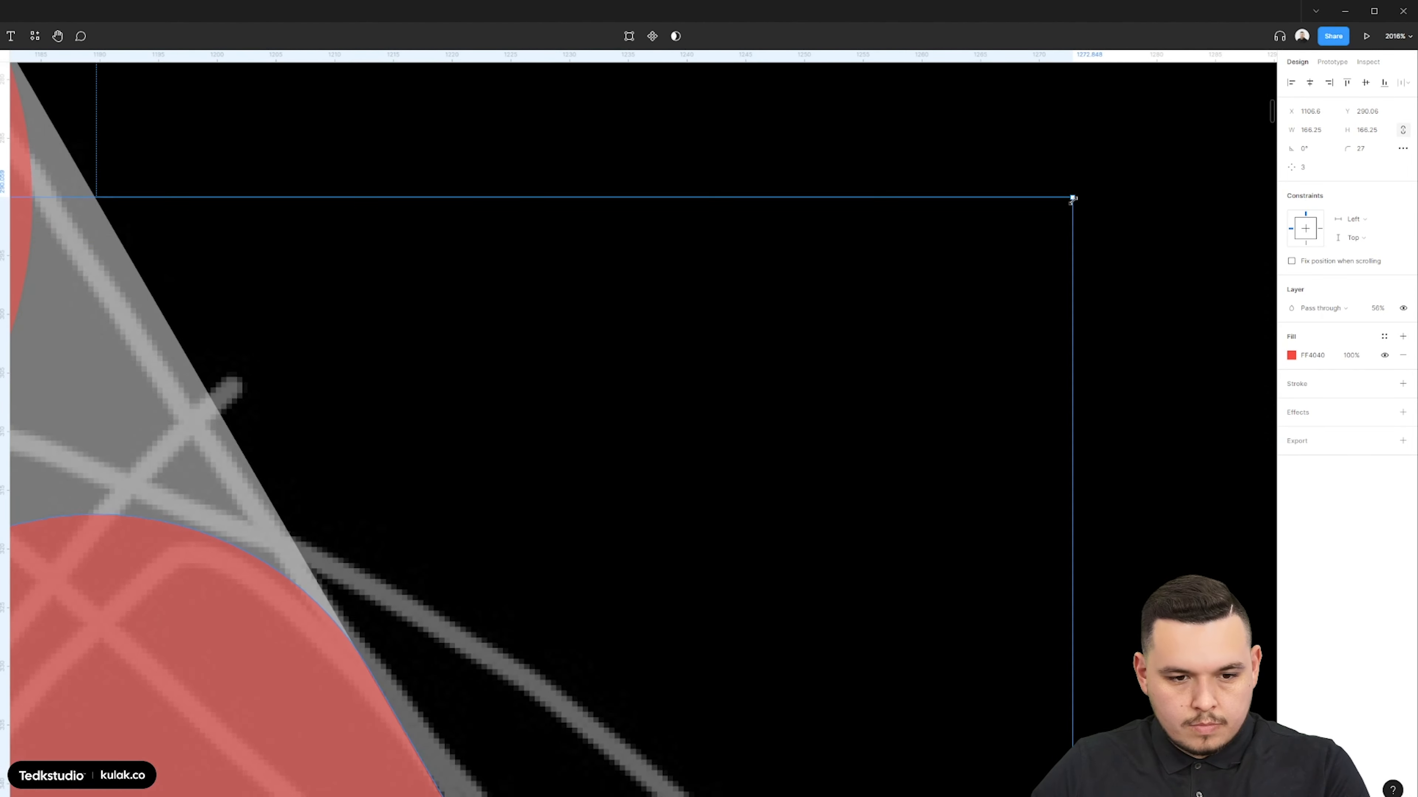
scroll(836, 433, down, 8)
click(905, 467)
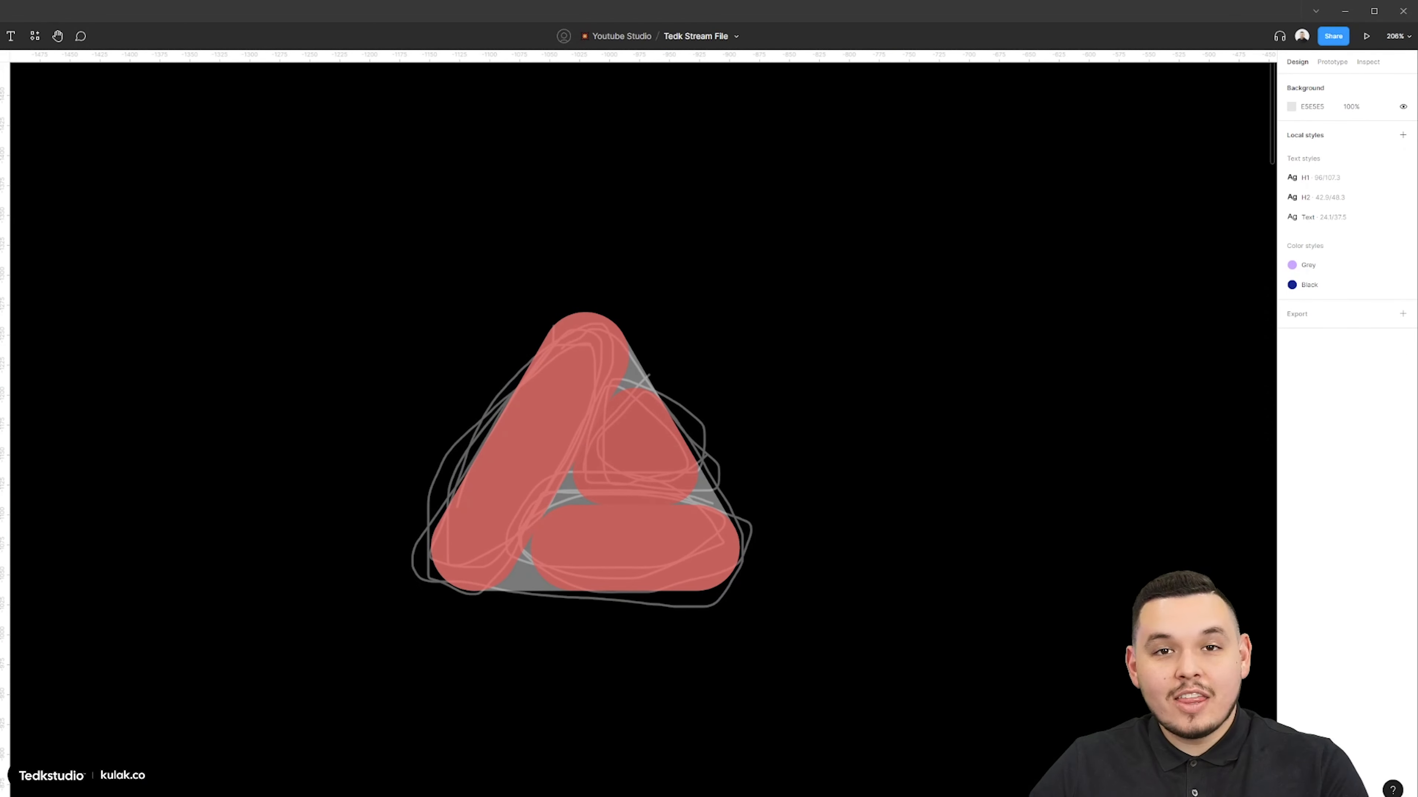
Duplicate the large triangle, both bars and the small triangle together to the right of the traced sketch
click(545, 465)
shift+click(642, 442)
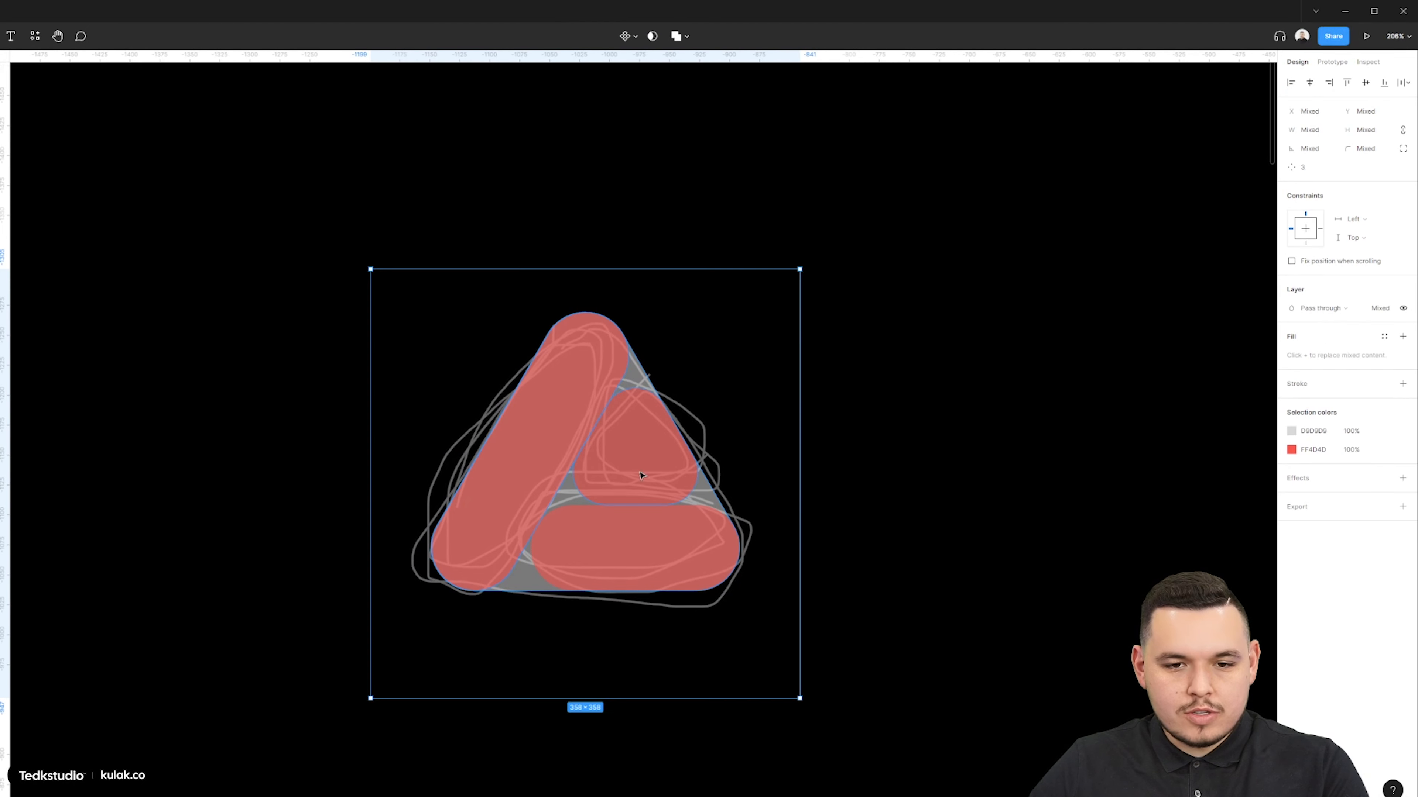
shift+click(660, 526)
drag(620, 491, 764, 513)
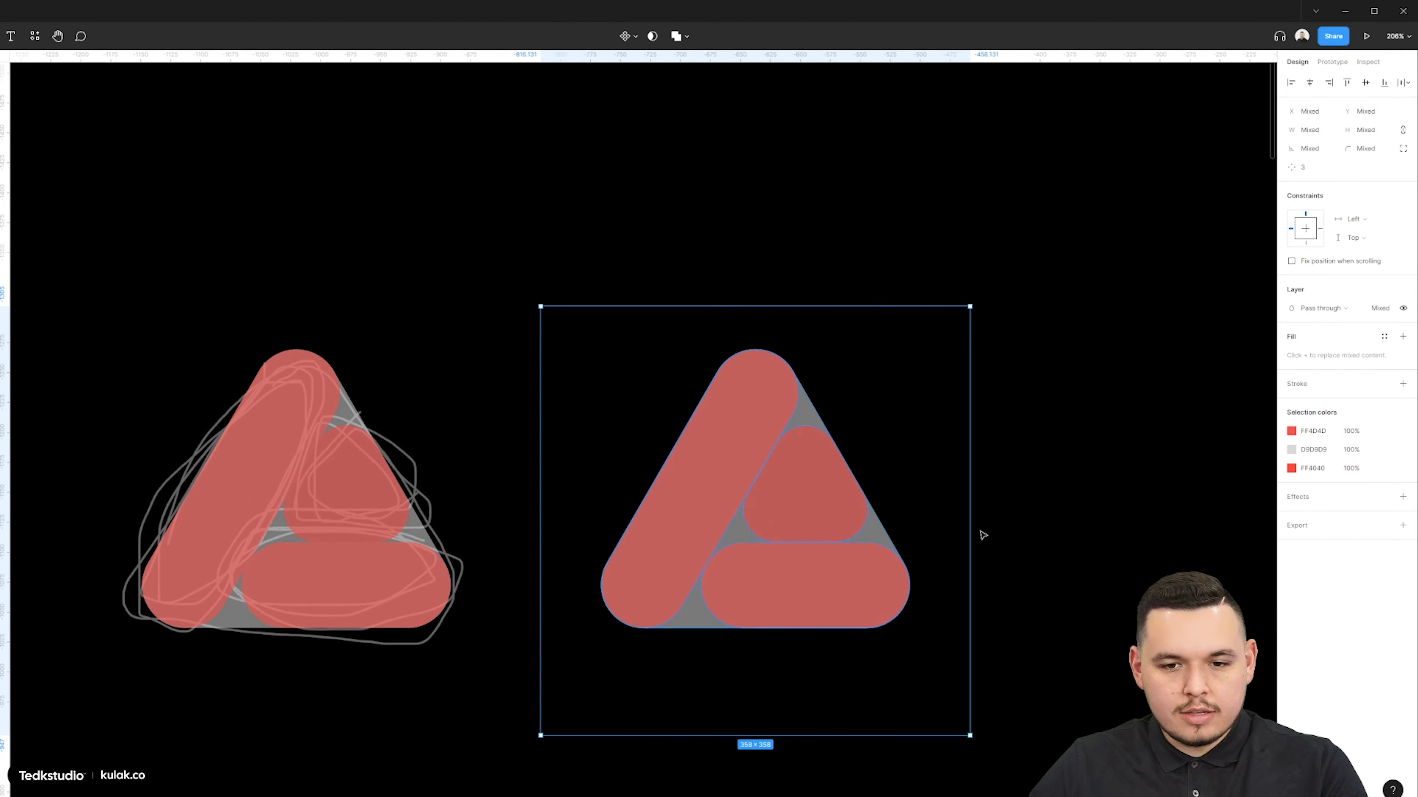
click(977, 536)
Swap the duplicated shapes' fills to strokes, with centre alignment and a stroke width of 25
scroll(978, 522, up, 3)
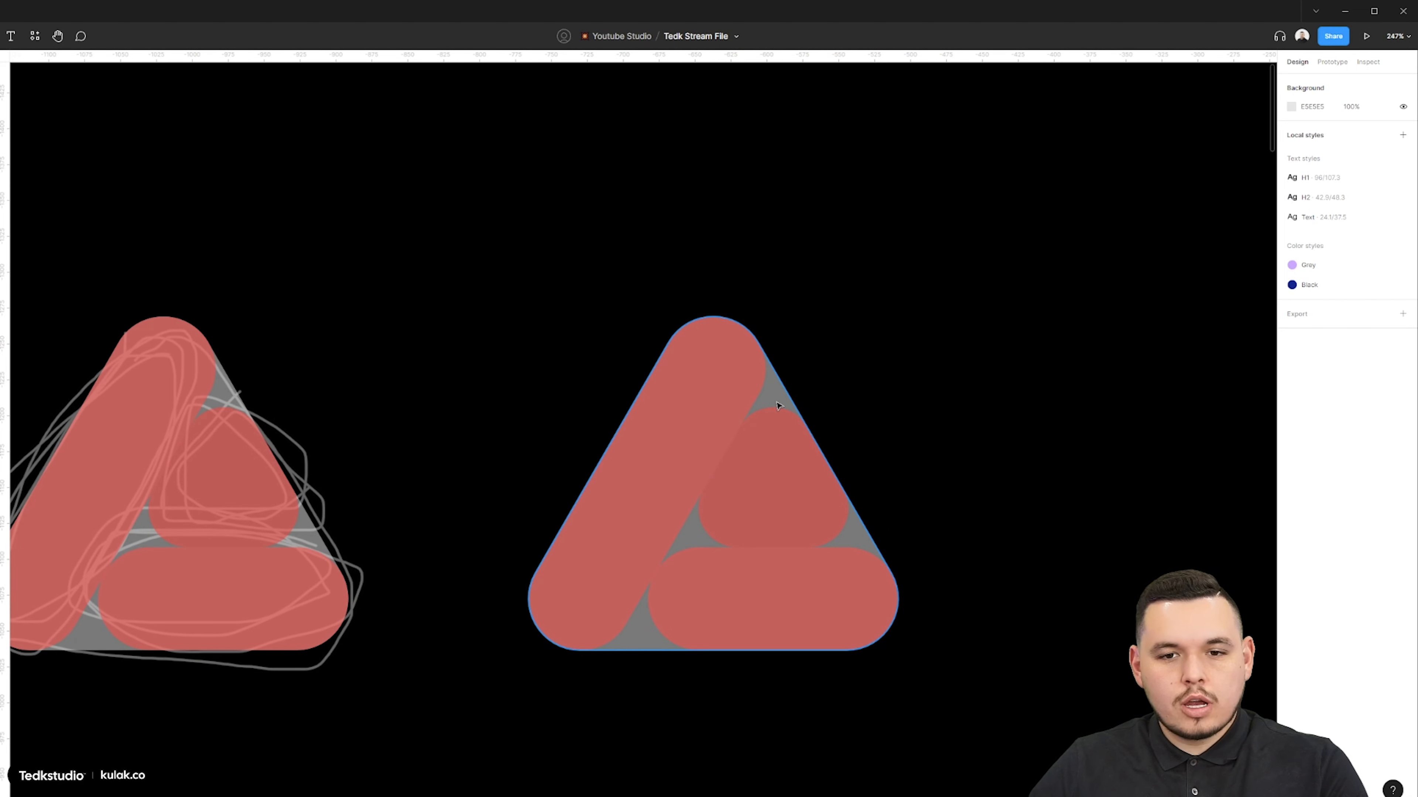
drag(1017, 250, 549, 709)
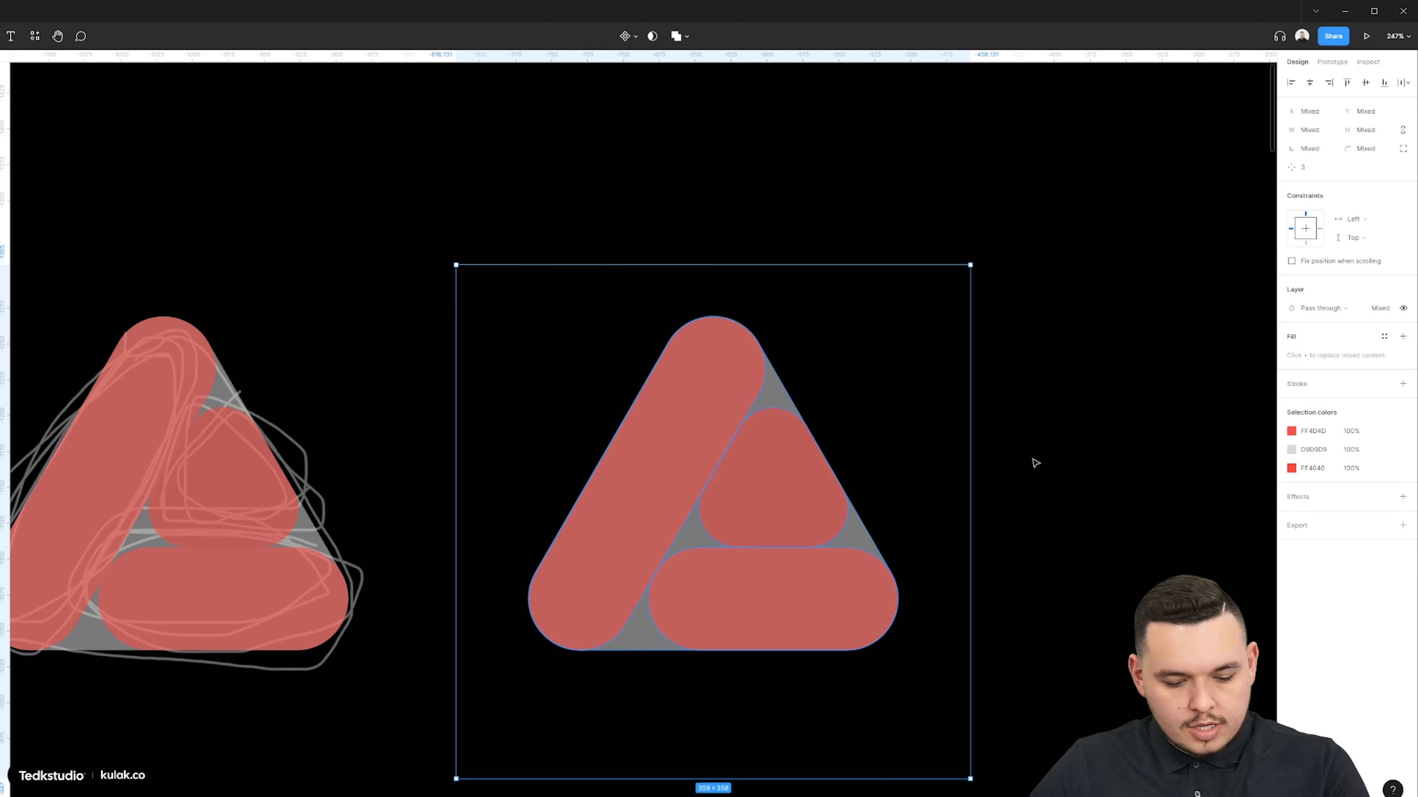
key(shift+x)
scroll(802, 628, up, 2)
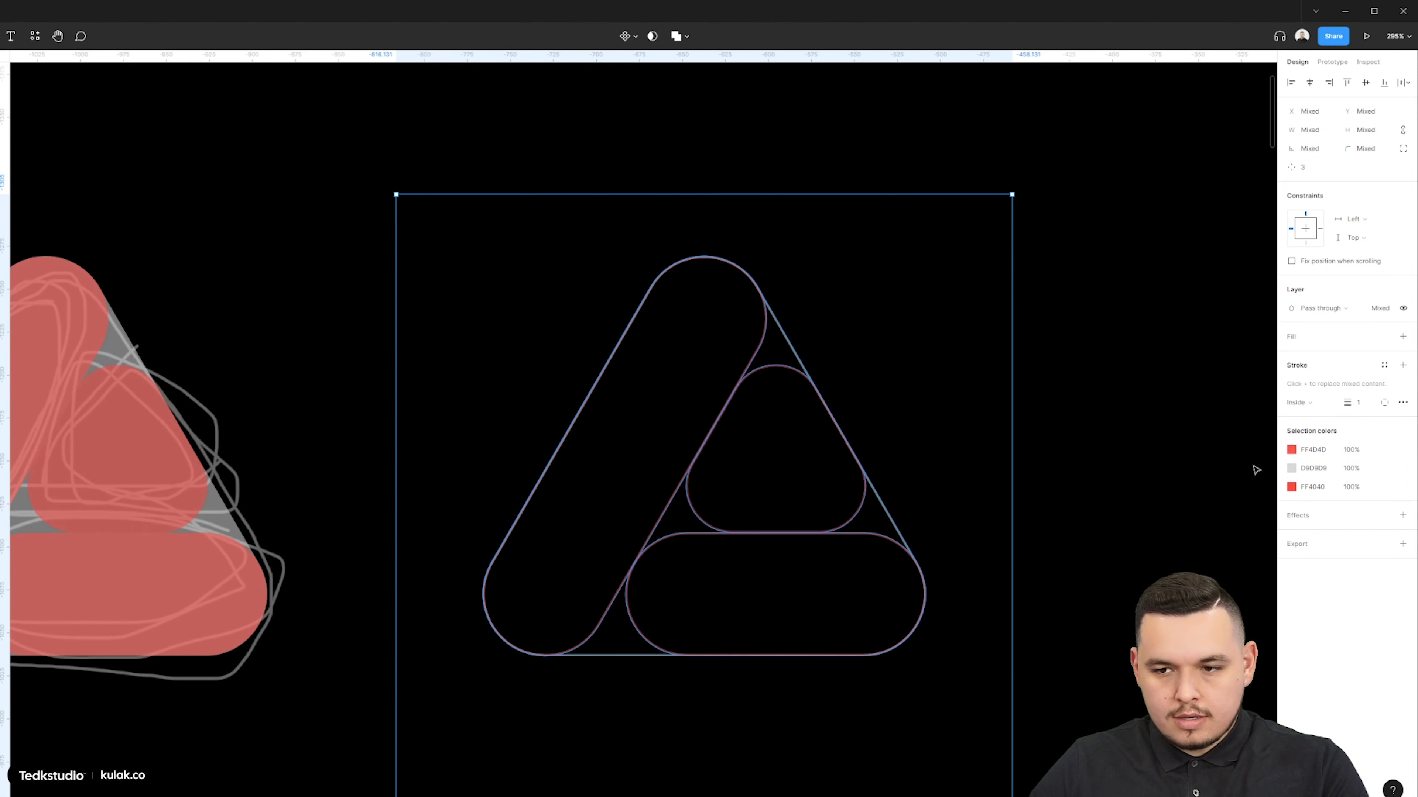
drag(1351, 403, 1369, 403)
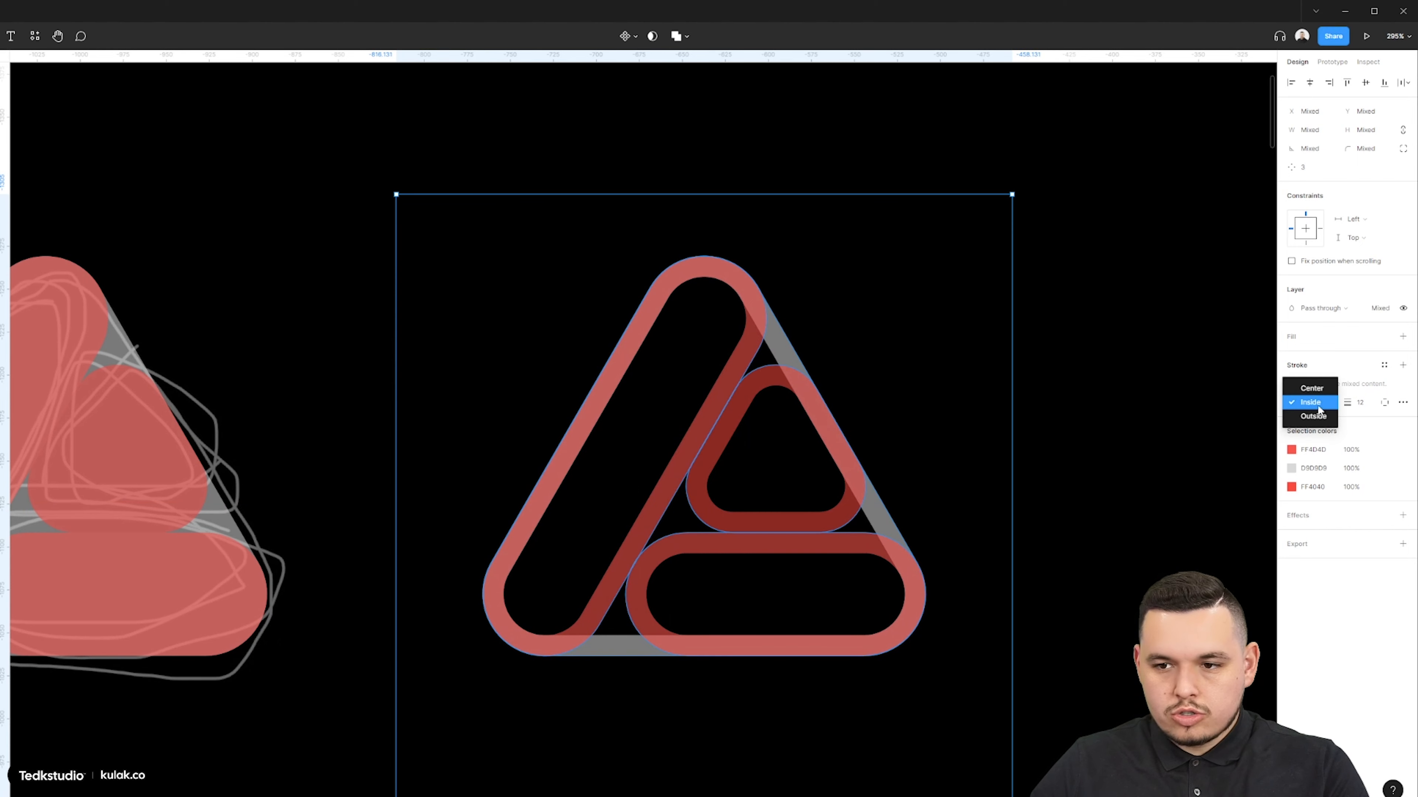
click(1312, 388)
drag(1356, 403, 1370, 403)
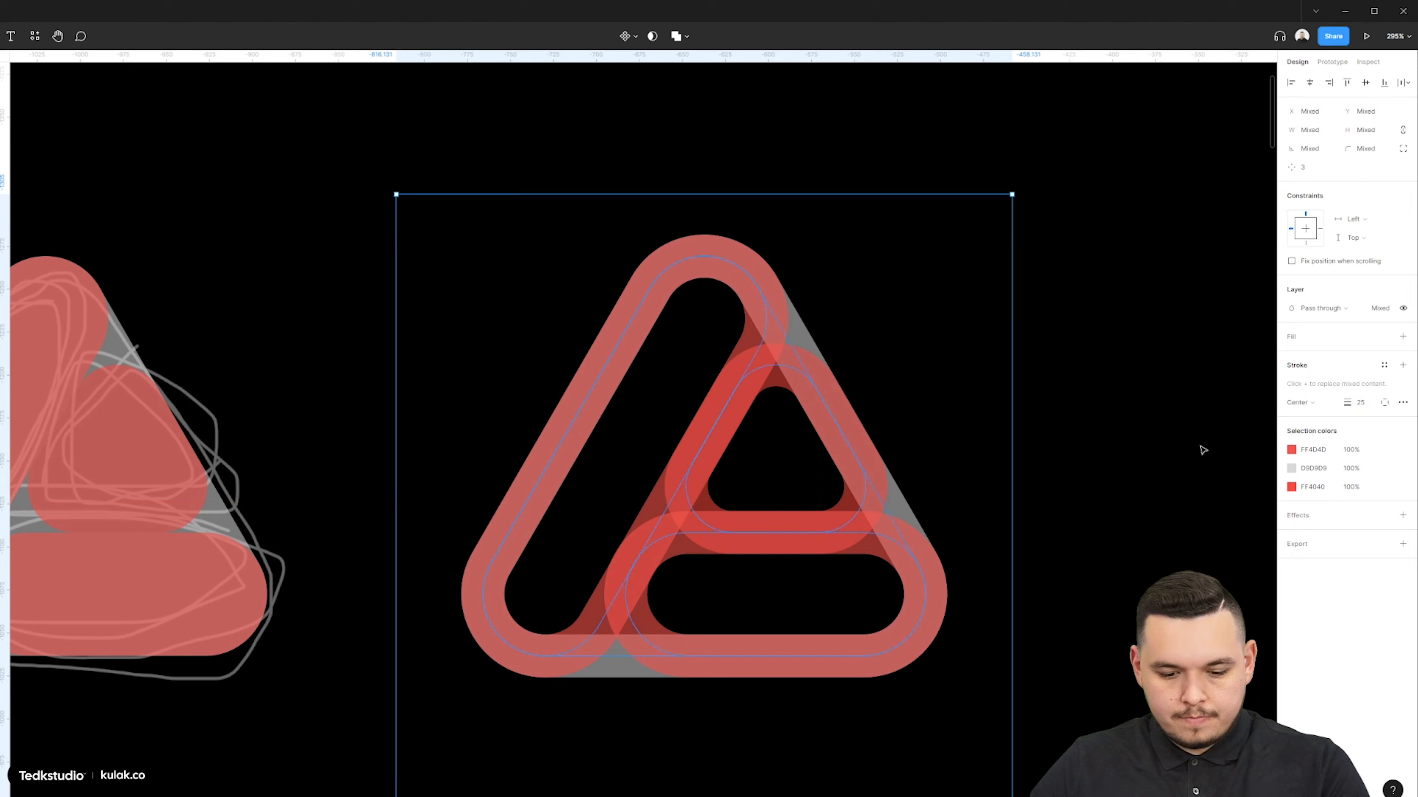
Set the outlined shapes' opacity to 100% and sample the light grey D9D9D9 for all their strokes
key(0)
key(i)
click(798, 333)
scroll(770, 348, down, 8)
click(889, 392)
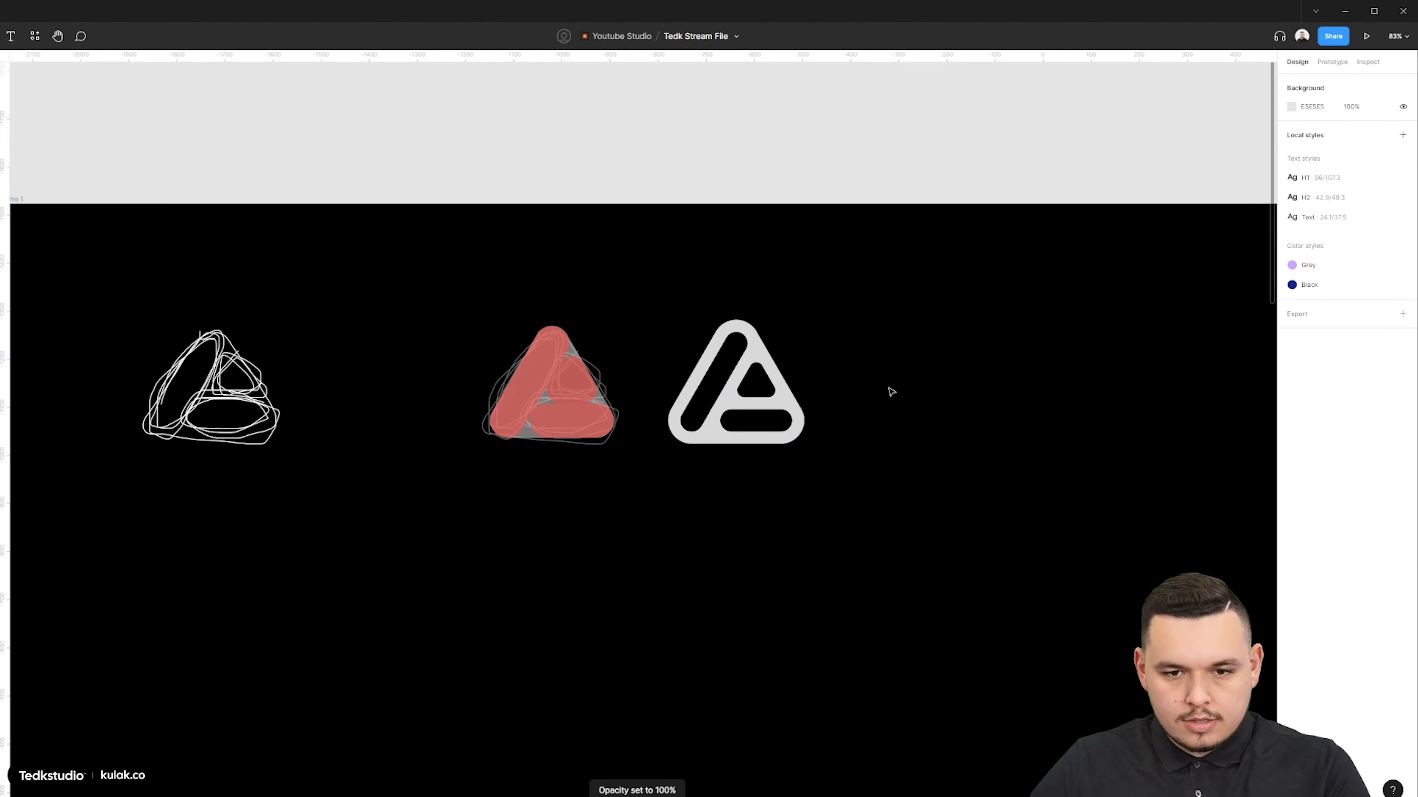
Move the grey outlined logo slightly farther away from the red construction
drag(781, 522, 905, 547)
click(893, 458)
scroll(931, 361, up, 5)
drag(1044, 247, 732, 577)
scroll(1004, 440, right, 2)
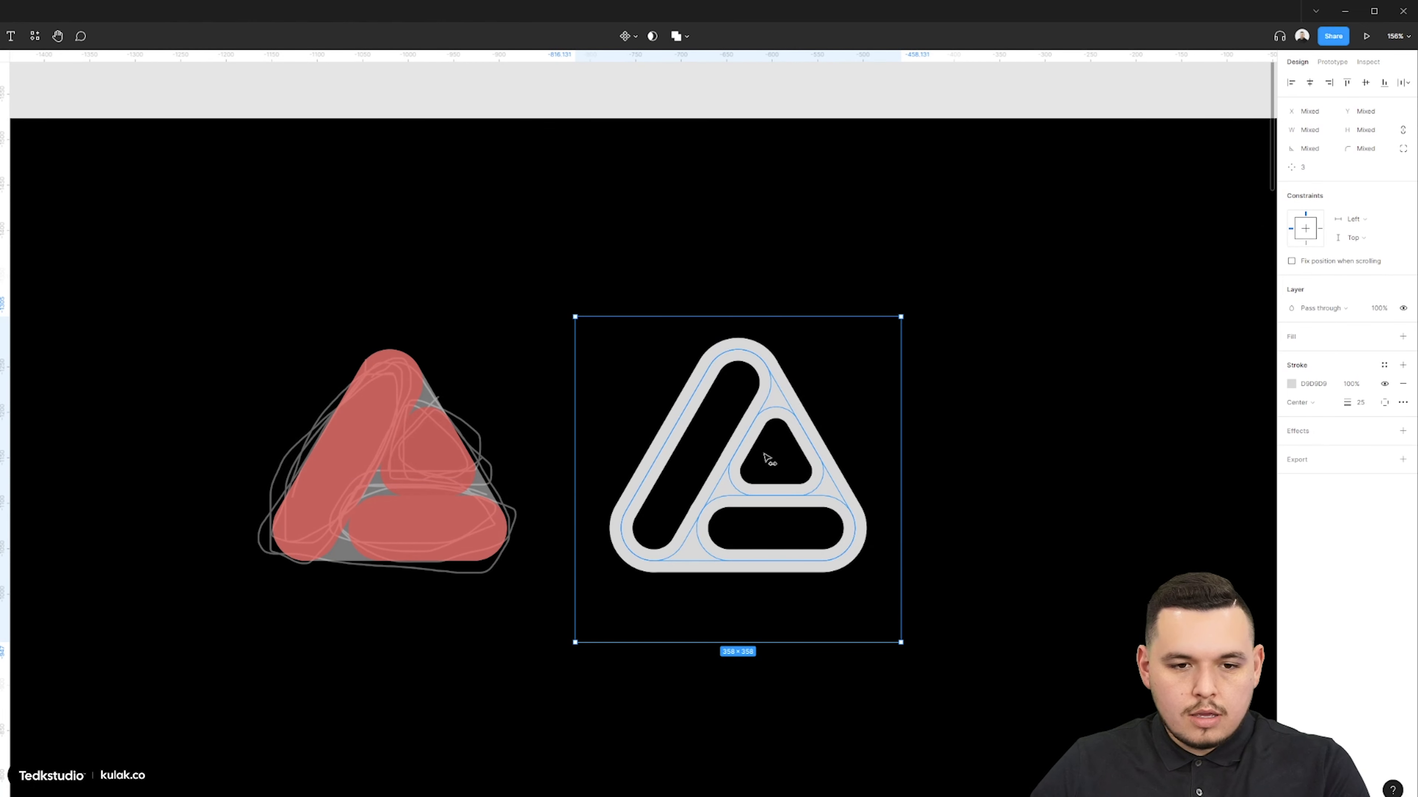
drag(762, 458, 774, 458)
click(997, 459)
Move the grey outlined logo below the original sketch and place a duplicate to its right
scroll(1010, 478, left, 3)
drag(370, 294, 691, 466)
scroll(721, 624, left, 1)
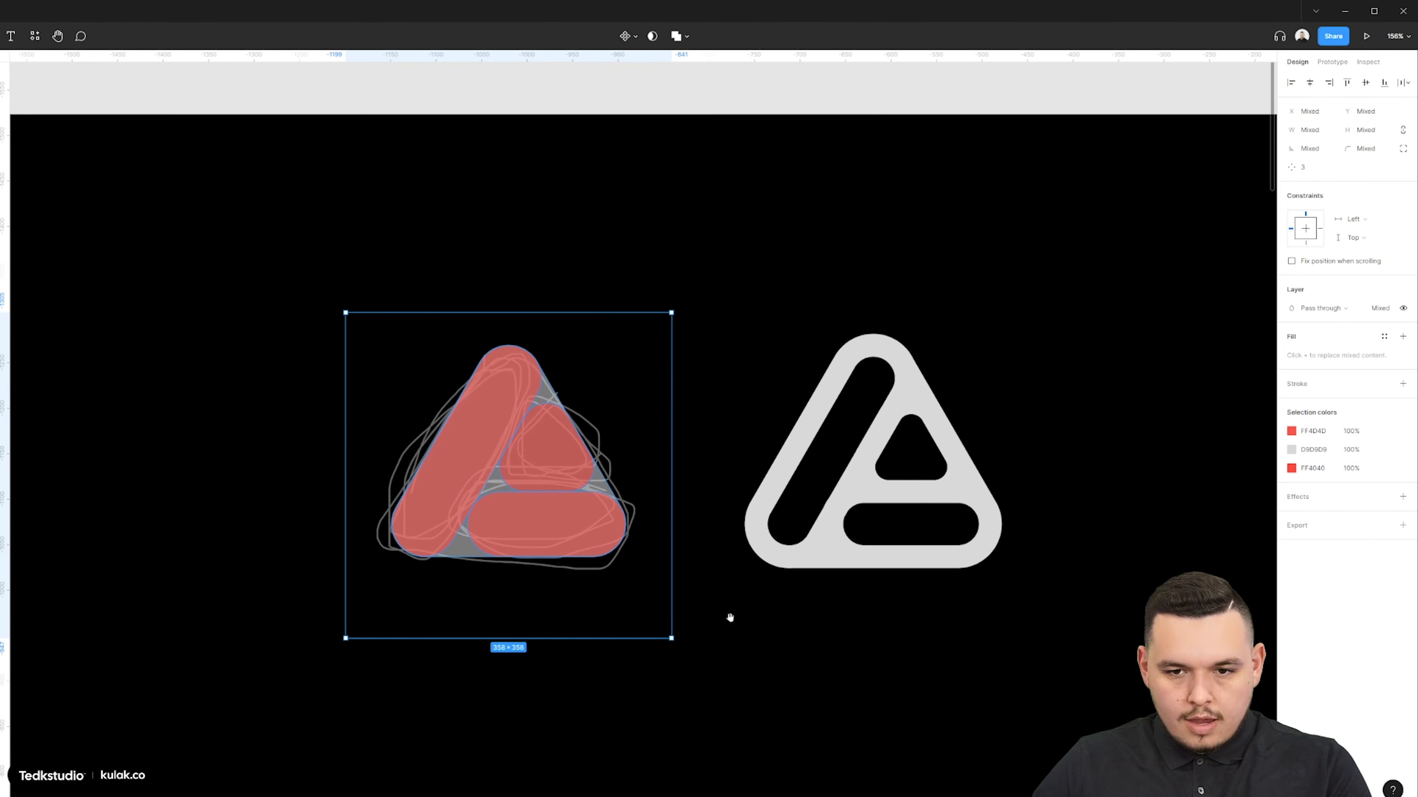
ctrl+scroll(731, 559, down, 3)
drag(744, 406, 855, 637)
scroll(854, 502, down, 3)
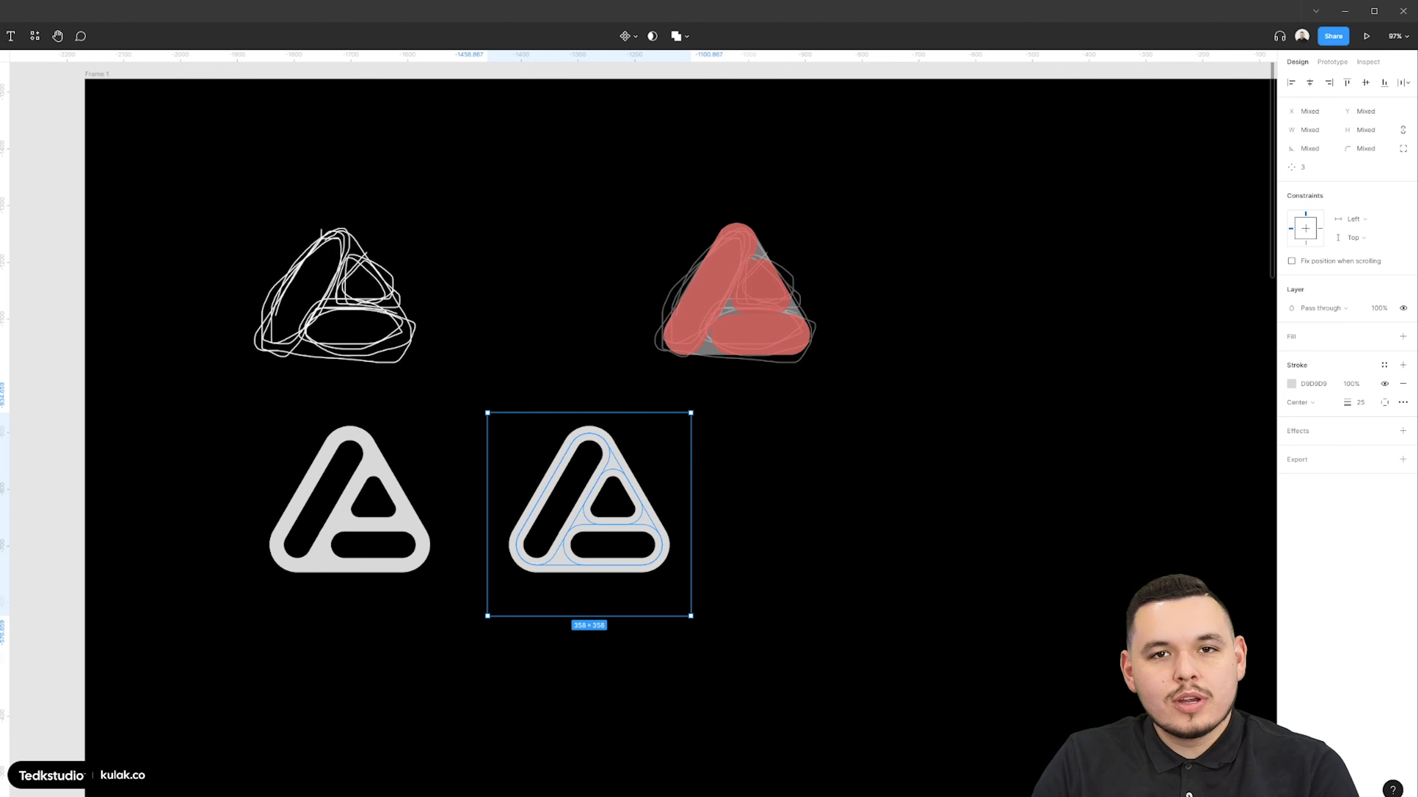
Set the stroke width of the duplicated grey logo, the second one in the row, to 30
click(861, 398)
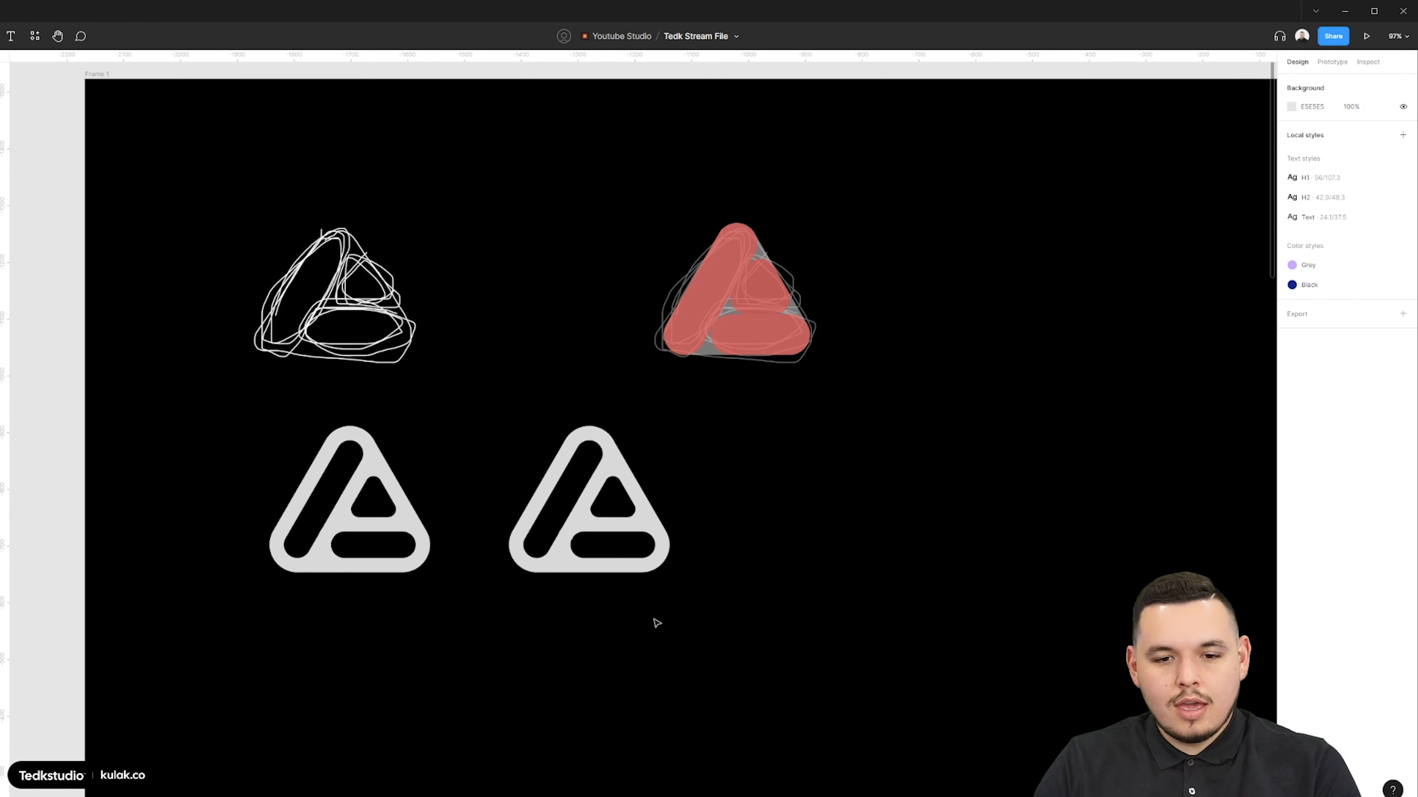
drag(759, 645, 495, 391)
scroll(585, 514, up, 5)
click(1368, 405)
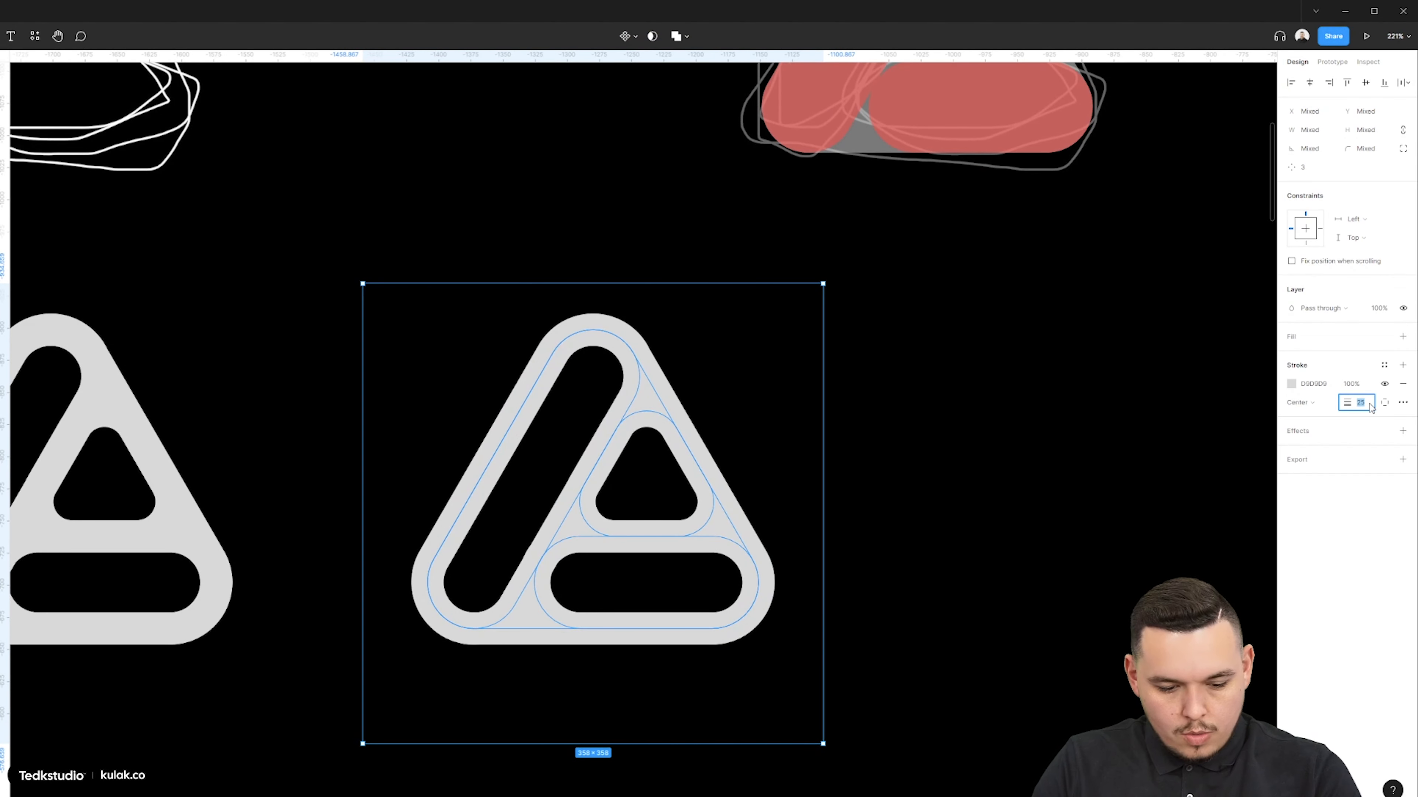
text(30)
key(Return)
click(971, 485)
Duplicate the 30-stroke logo to its right with a stroke width of 20, and place a copy of that thinner logo beside it
drag(947, 337, 480, 699)
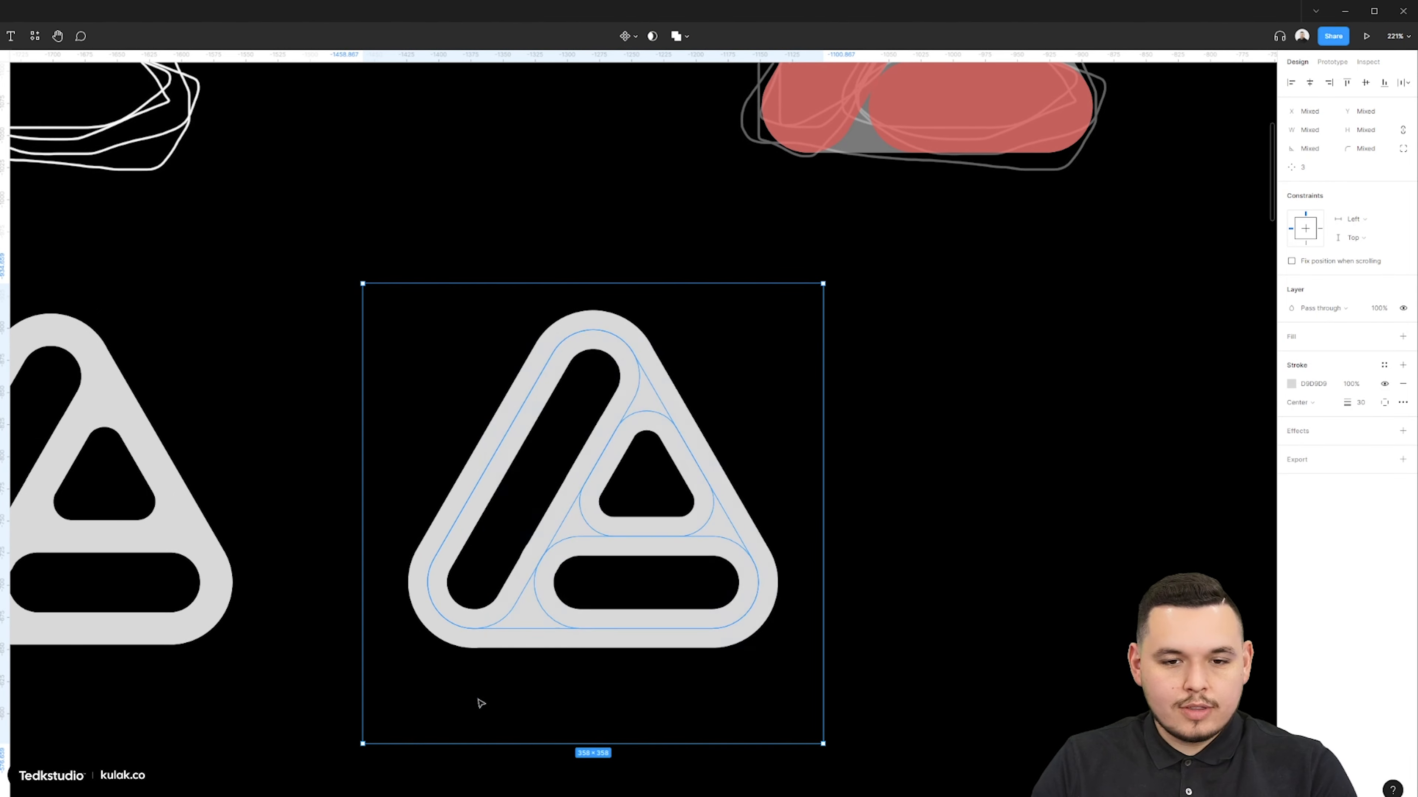
scroll(486, 646, down, 3)
drag(568, 598, 855, 598)
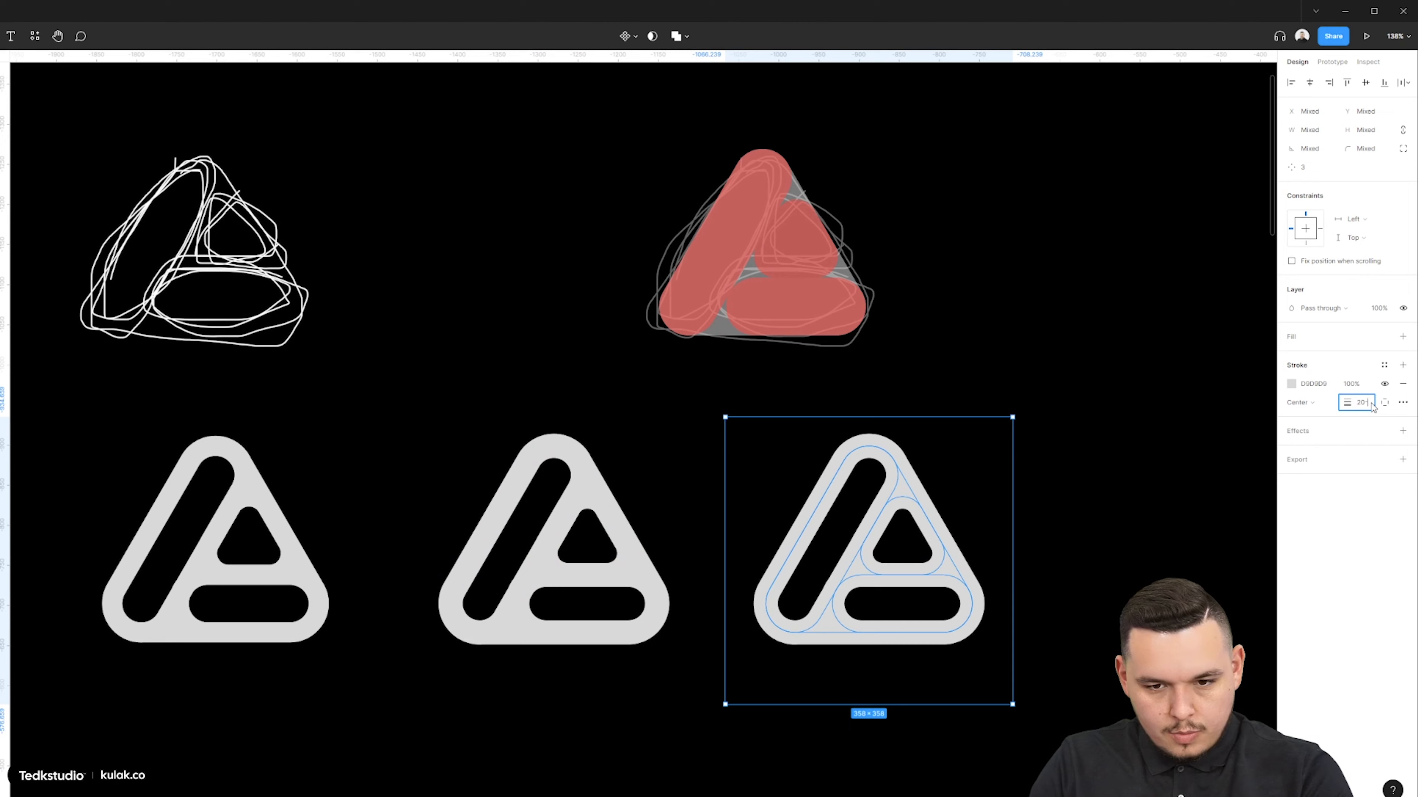
click(1006, 399)
scroll(1007, 399, right, 3)
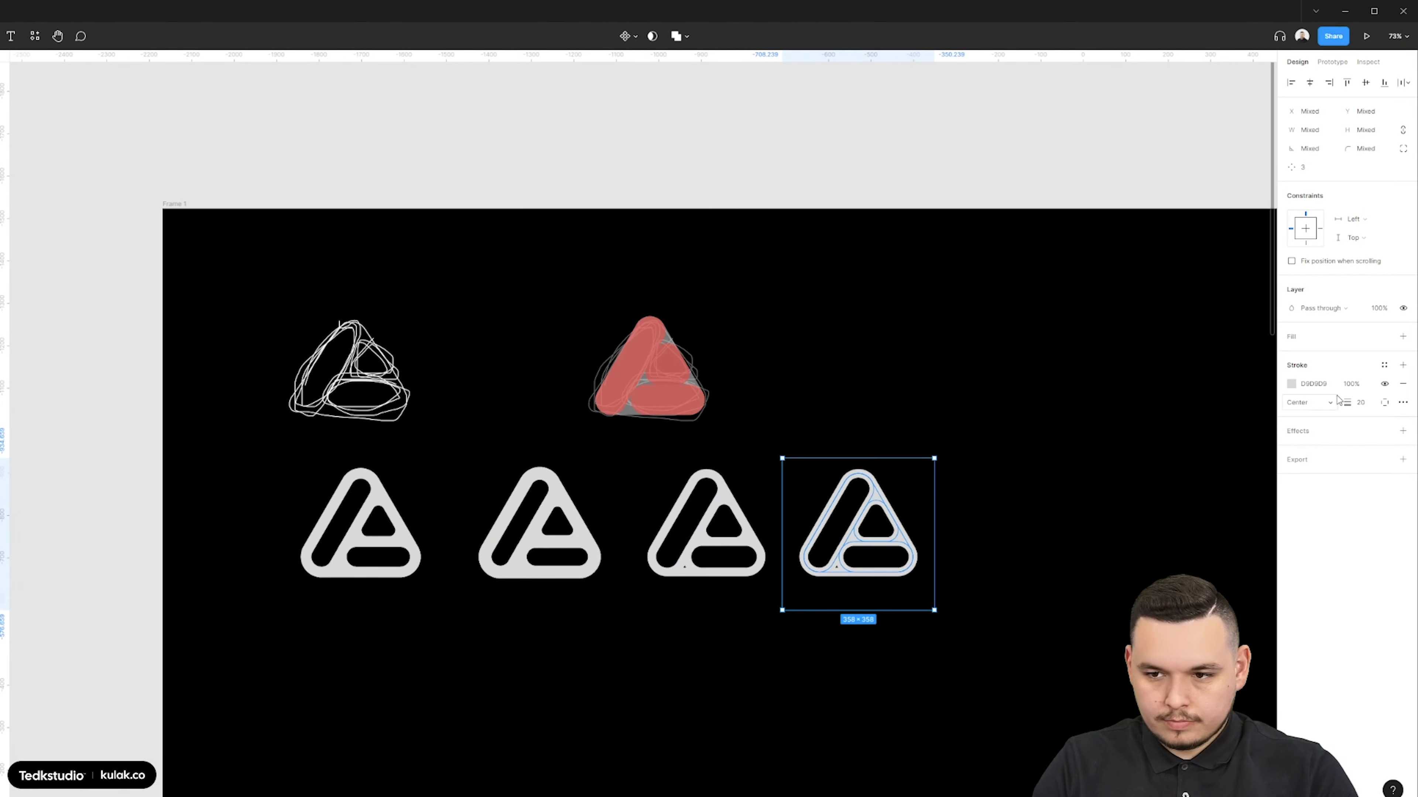
Draw a triangular Pen patch around the small gap at the inner triangle's lower-right corner in the fourth logo
click(959, 564)
click(864, 478)
drag(956, 478, 912, 436)
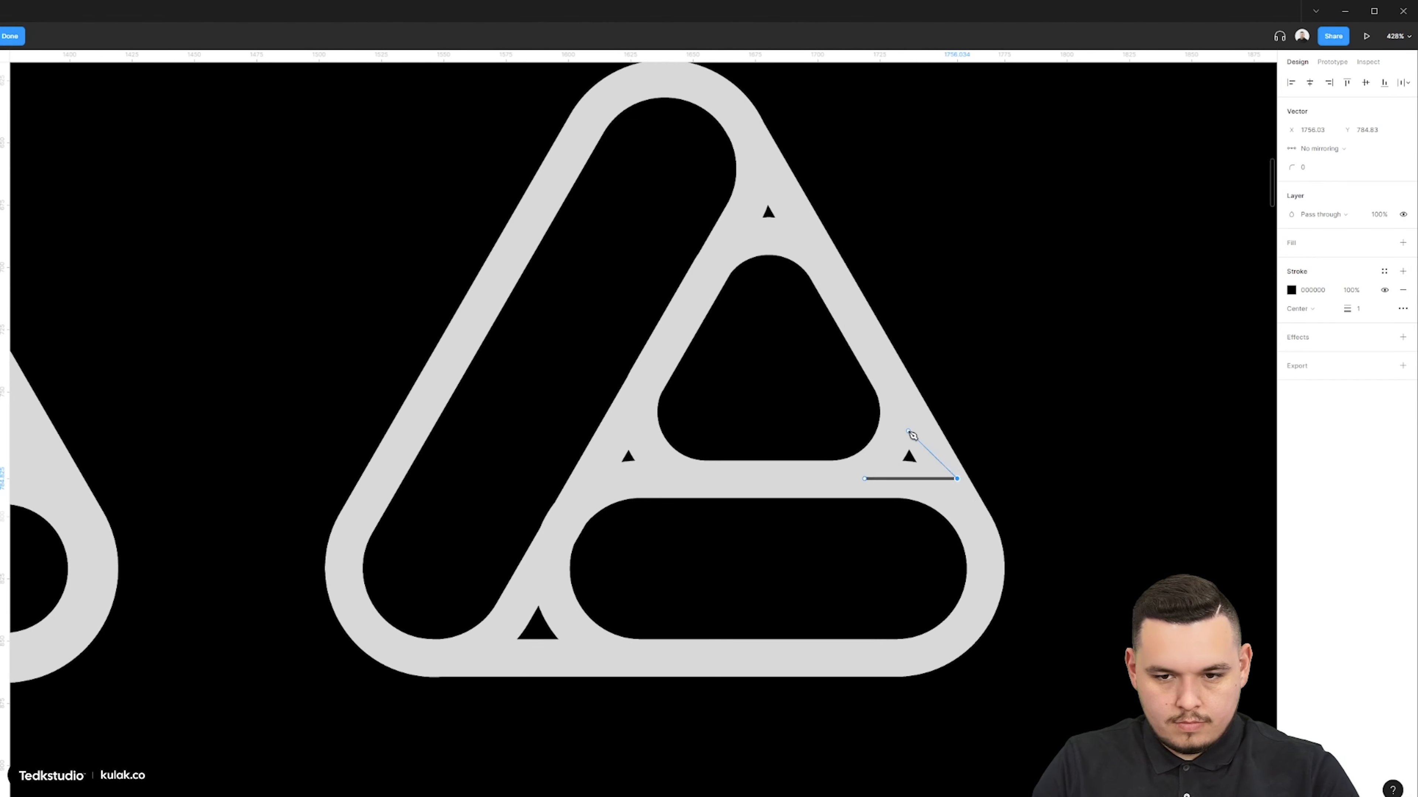
key(Escape)
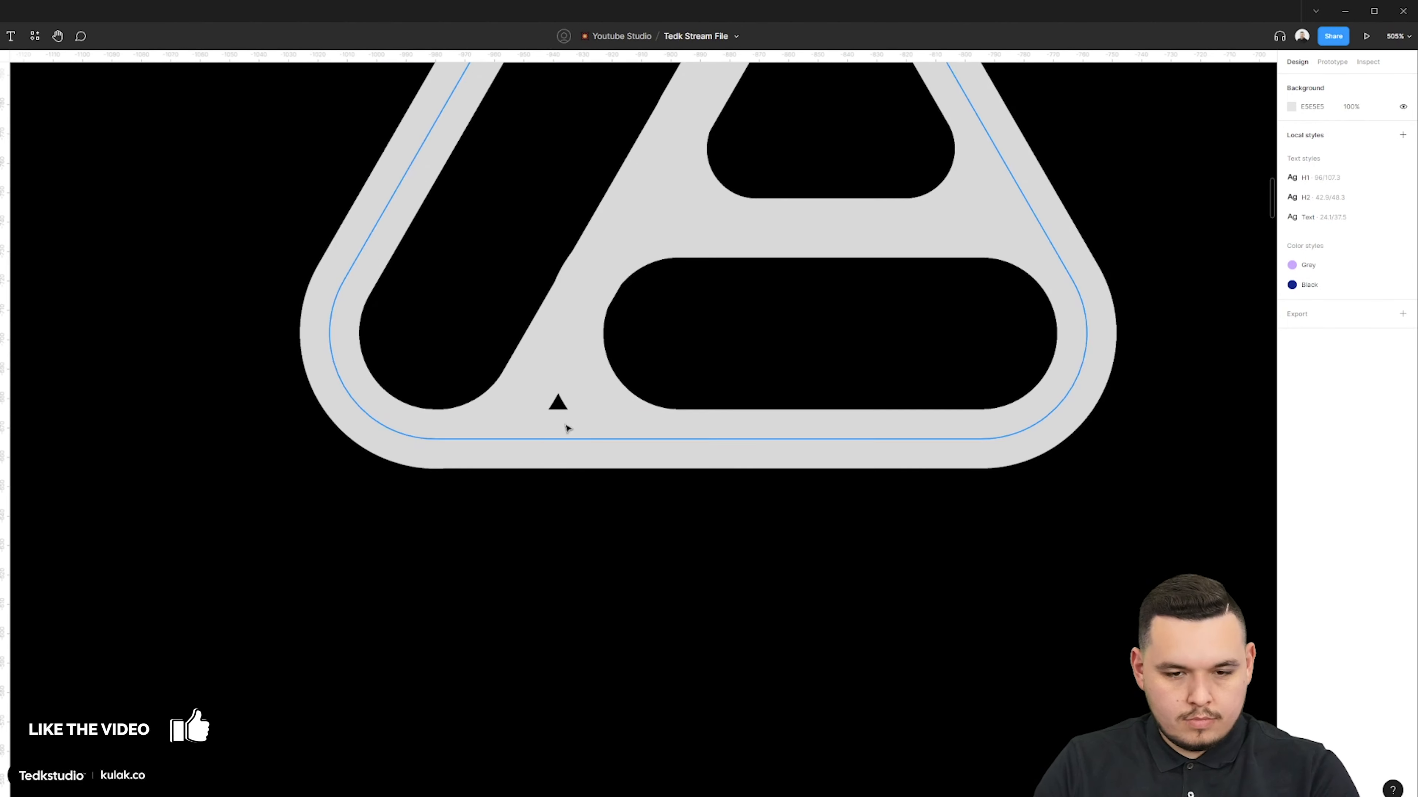
Widen the third logo's horizontal pill leftward to about 173.85 at 40% opacity, and restore the pill to 100% opacity
click(553, 394)
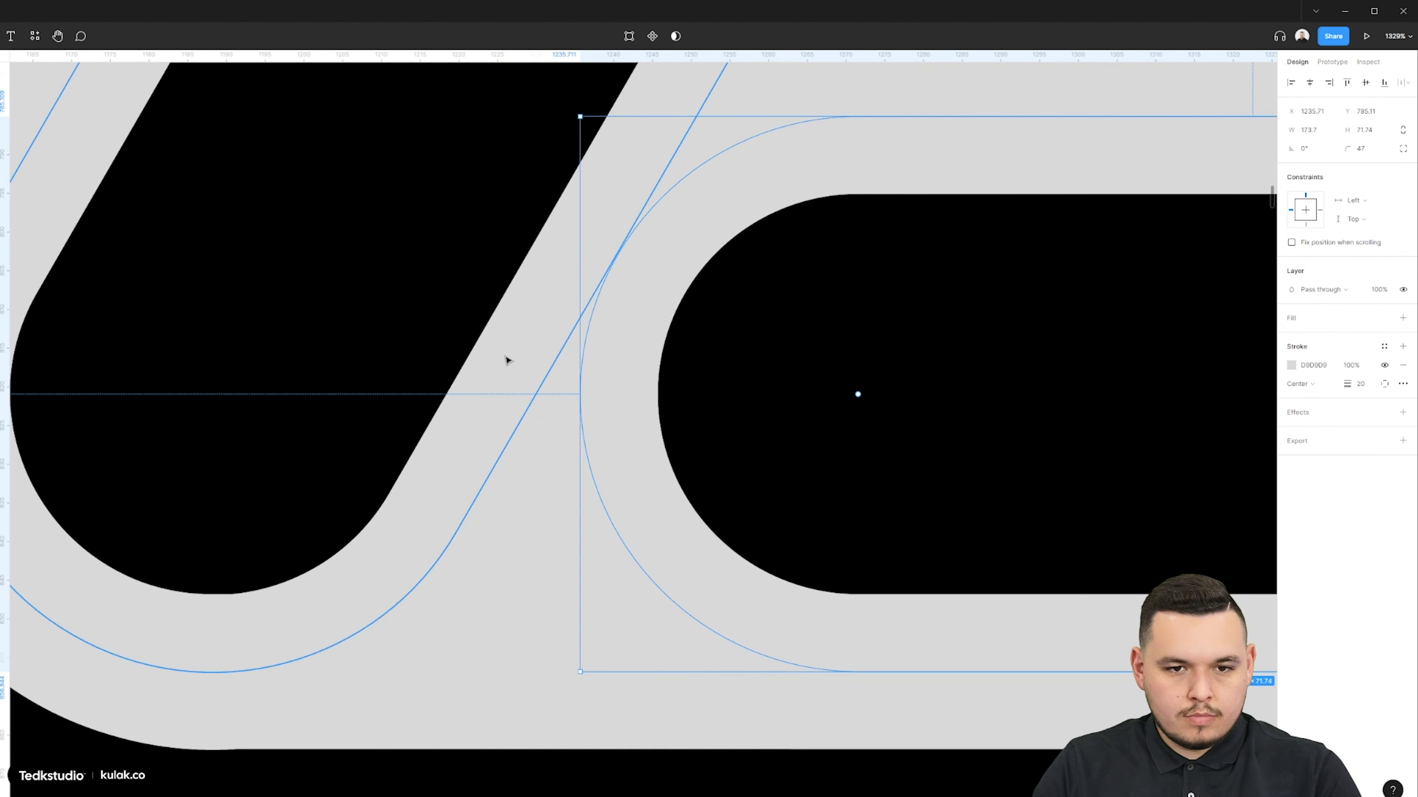
key(4)
drag(570, 320, 565, 322)
scroll(573, 405, down, 10)
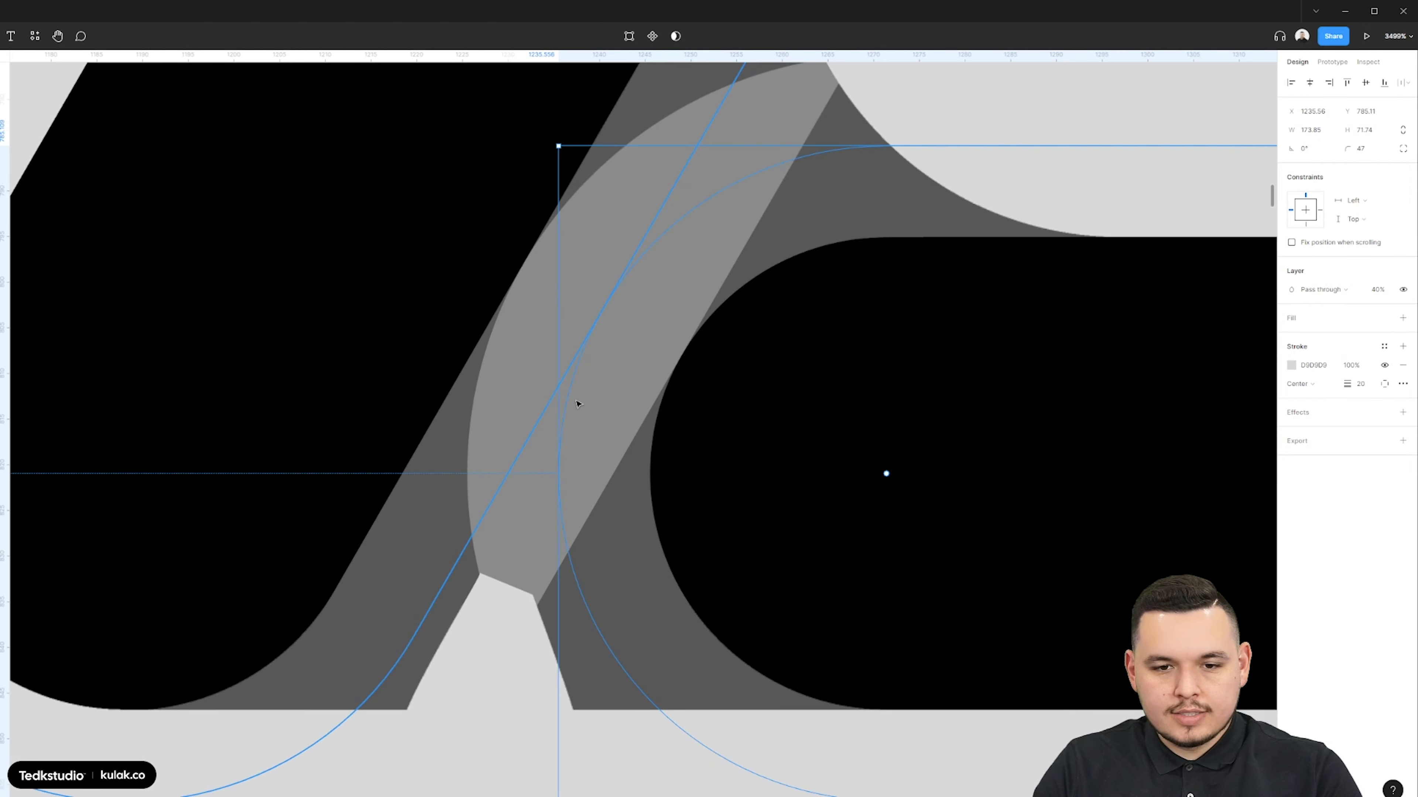
key(0)
Set the third logo's rounded triangle and horizontal pill to 50% opacity and widen the pill leftward to about 174.07
drag(1079, 263, 898, 413)
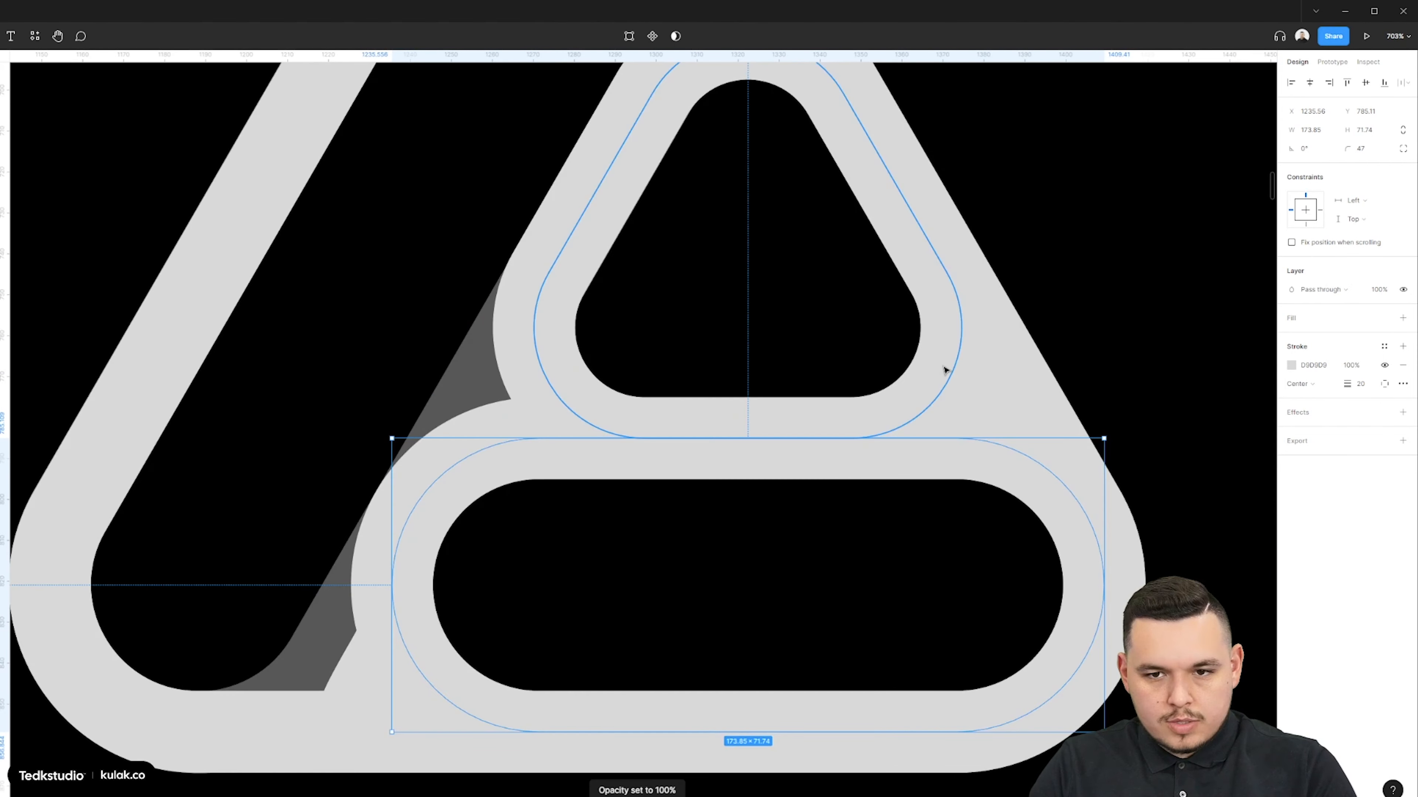
shift+click(1008, 384)
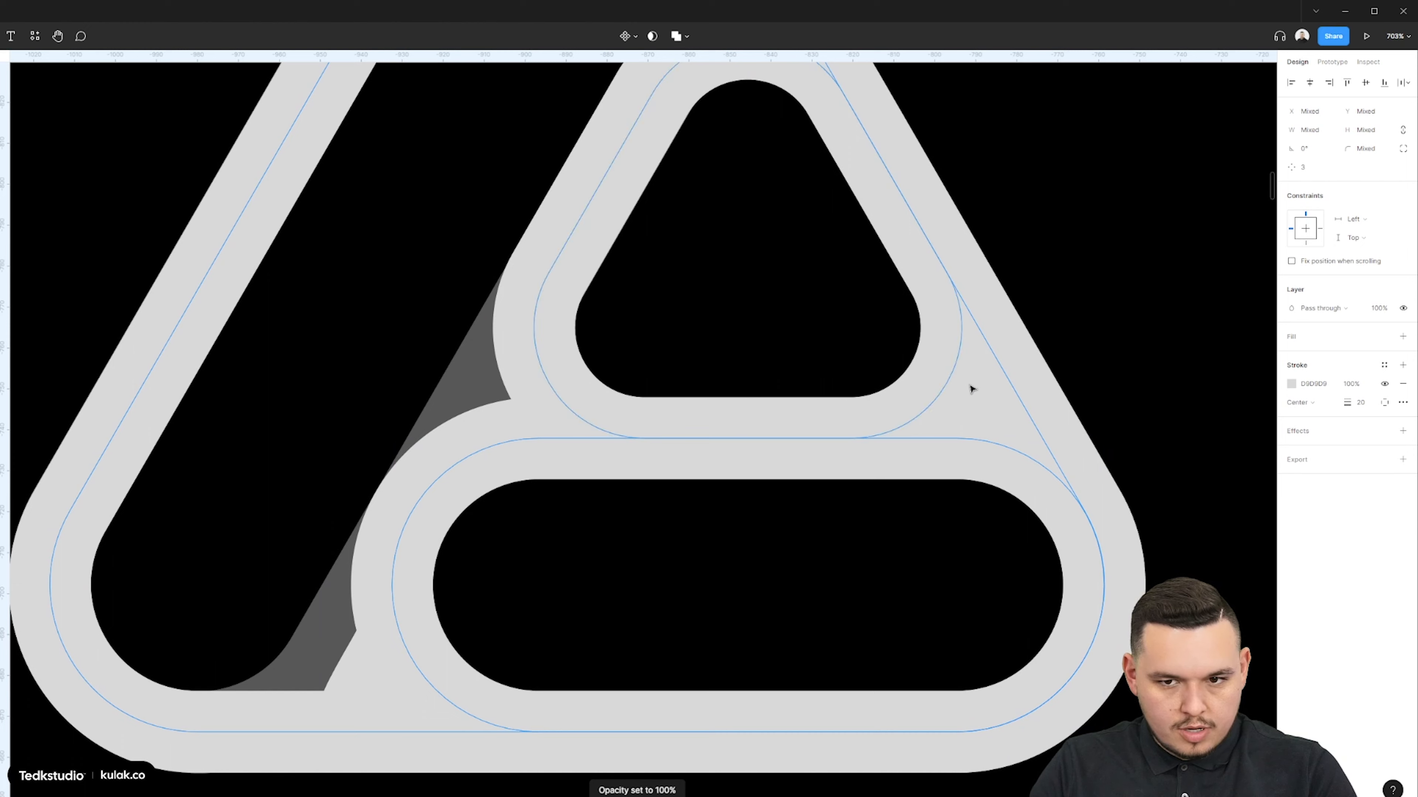
key(5)
click(1098, 296)
scroll(1098, 313, up, 3)
drag(1054, 368, 1054, 479)
scroll(753, 256, up, 5)
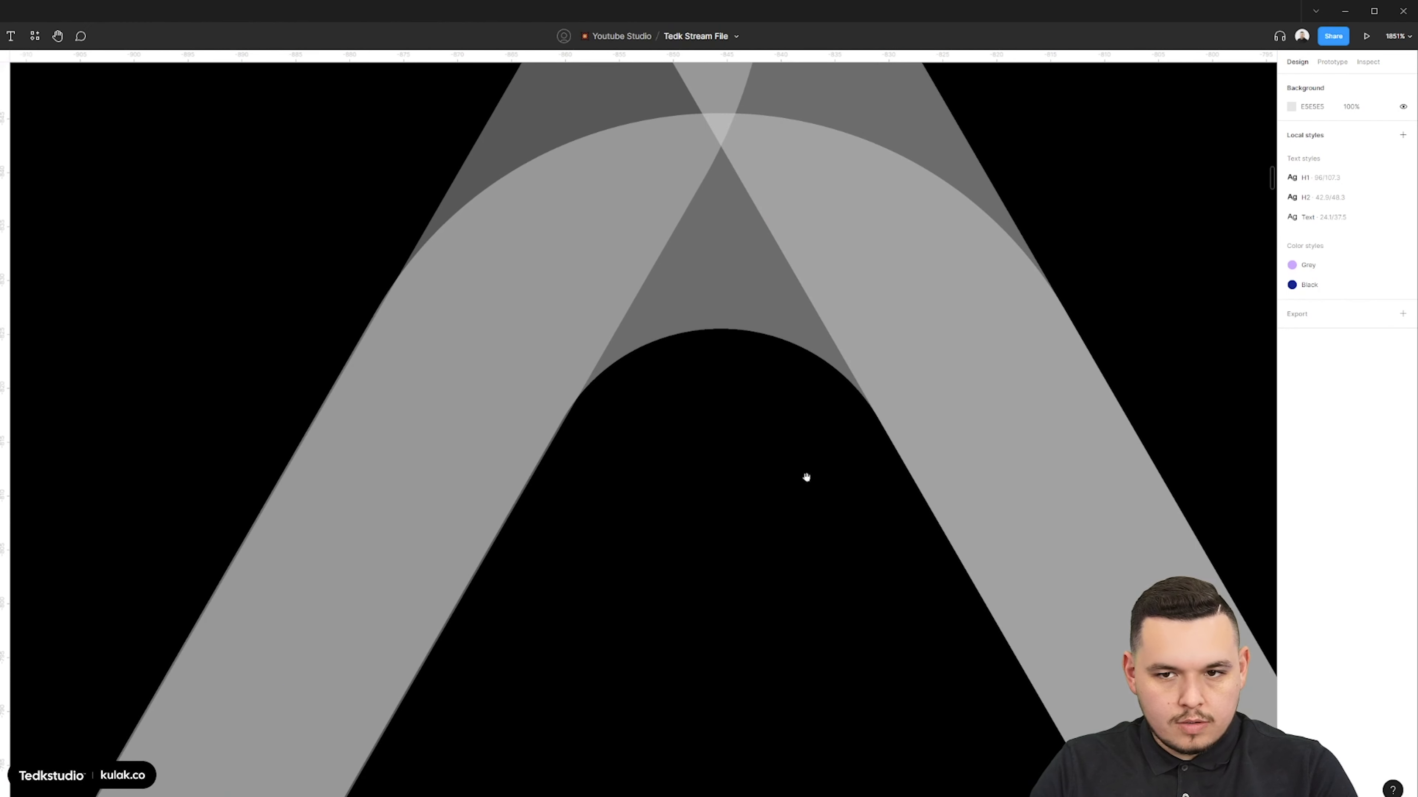
click(538, 434)
scroll(538, 434, up, 5)
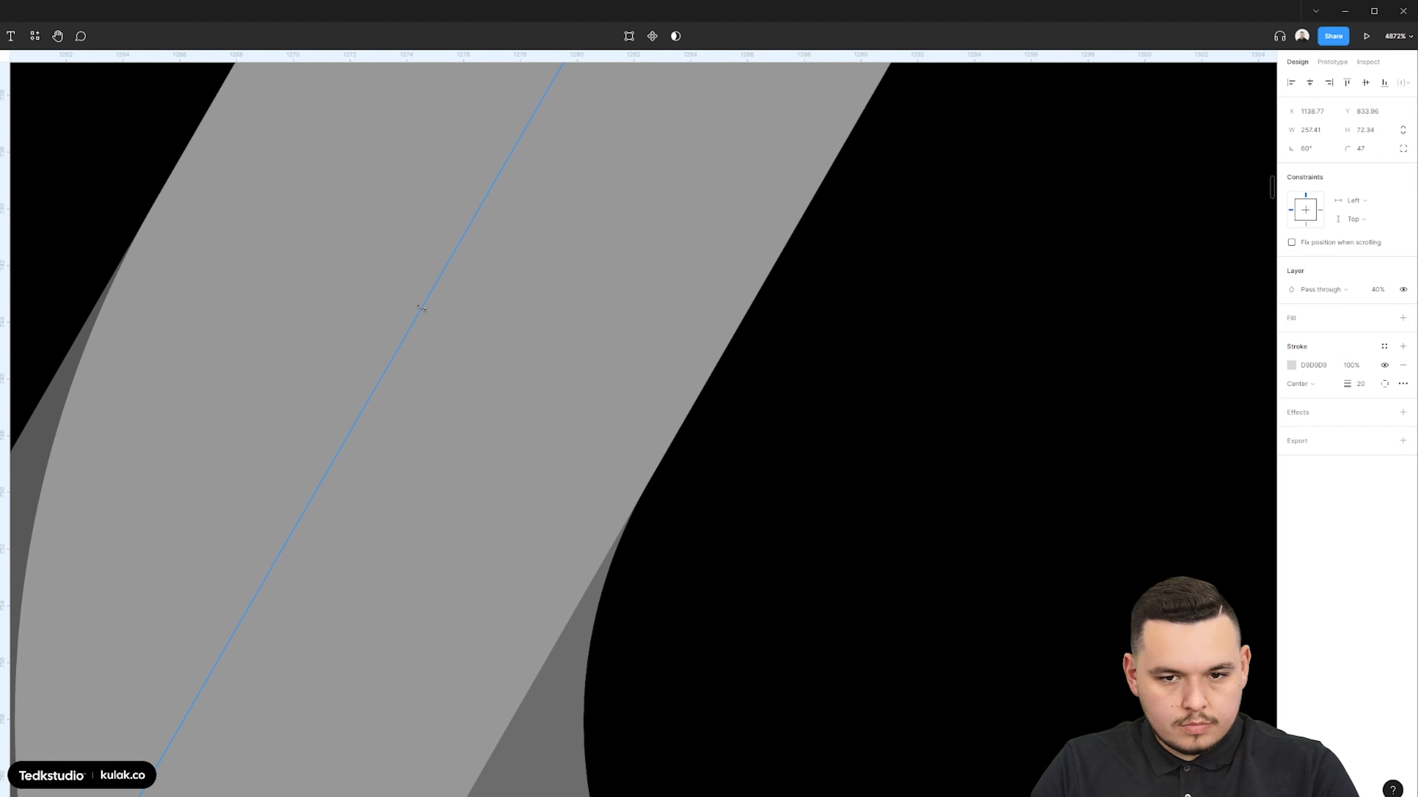
scroll(423, 308, down, 5)
click(762, 539)
scroll(965, 429, down, 5)
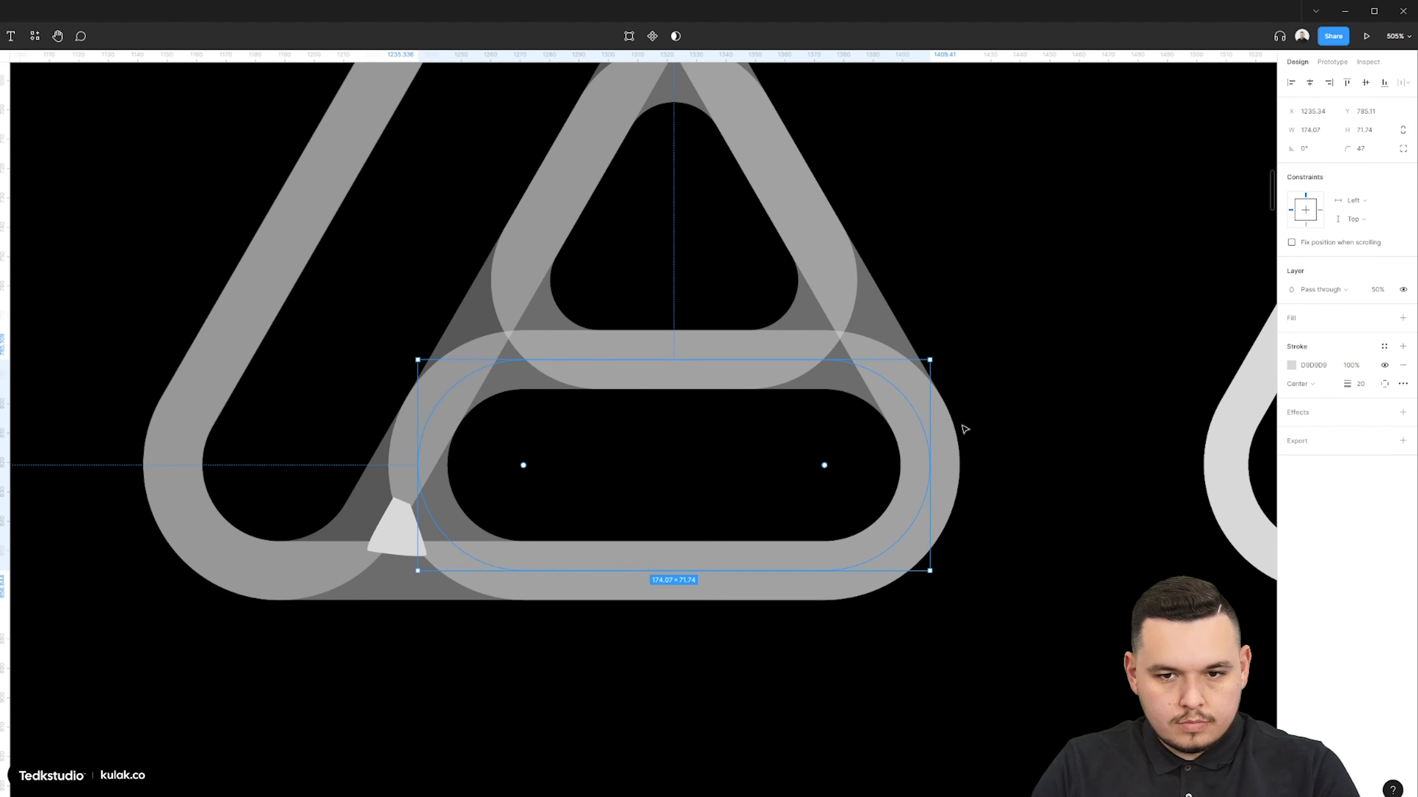
Restore all the shapes of the third logo to 100% opacity
click(655, 610)
scroll(655, 610, down, 5)
drag(813, 273, 435, 620)
key(0)
Place a duplicate logo below the row of four and set its stroke width to 26
scroll(831, 419, down, 5)
mouse_move(744, 374)
mouse_down()
mouse_move(744, 609)
mouse_move(619, 592)
mouse_up()
click(1364, 426)
key(Escape)
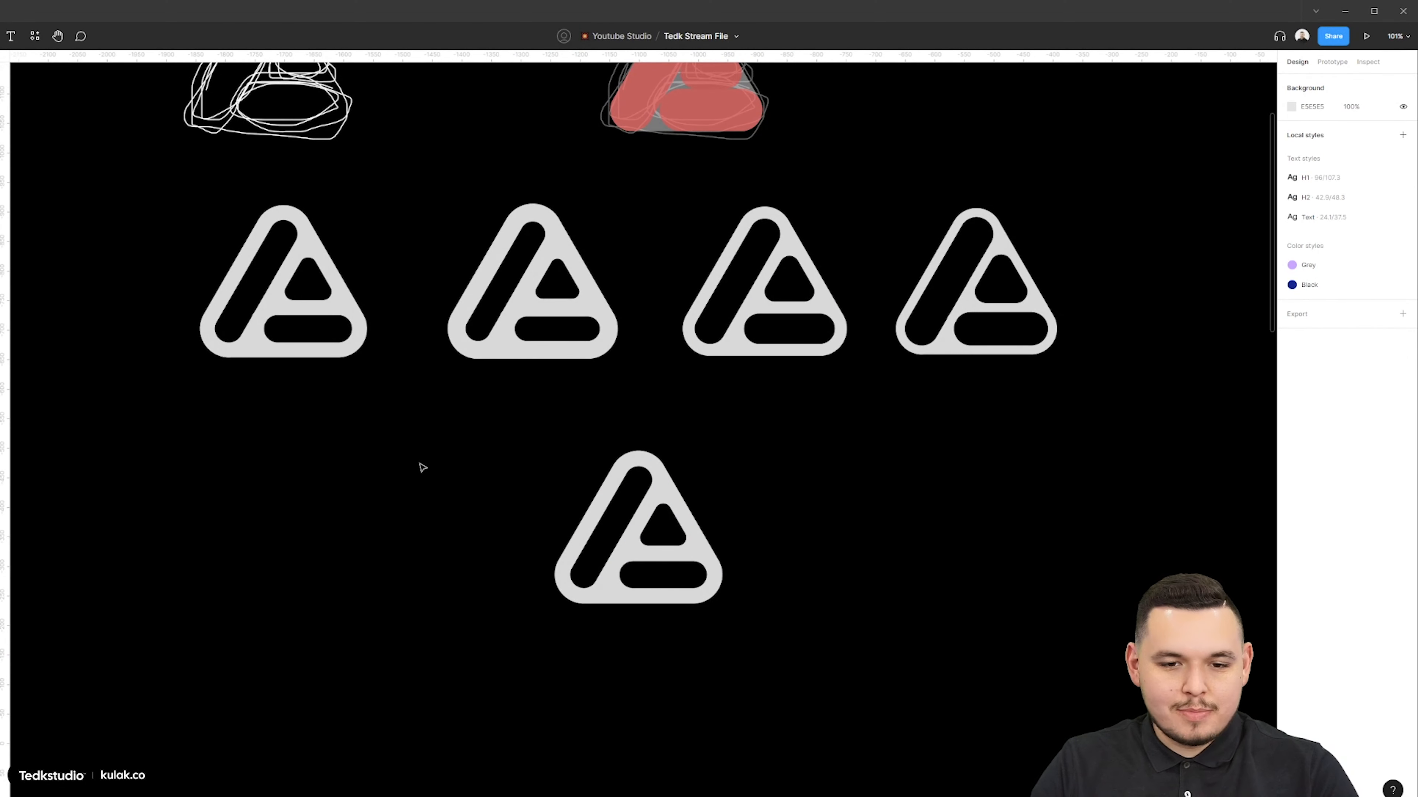
drag(422, 468, 842, 674)
click(826, 650)
scroll(902, 374, up, 1)
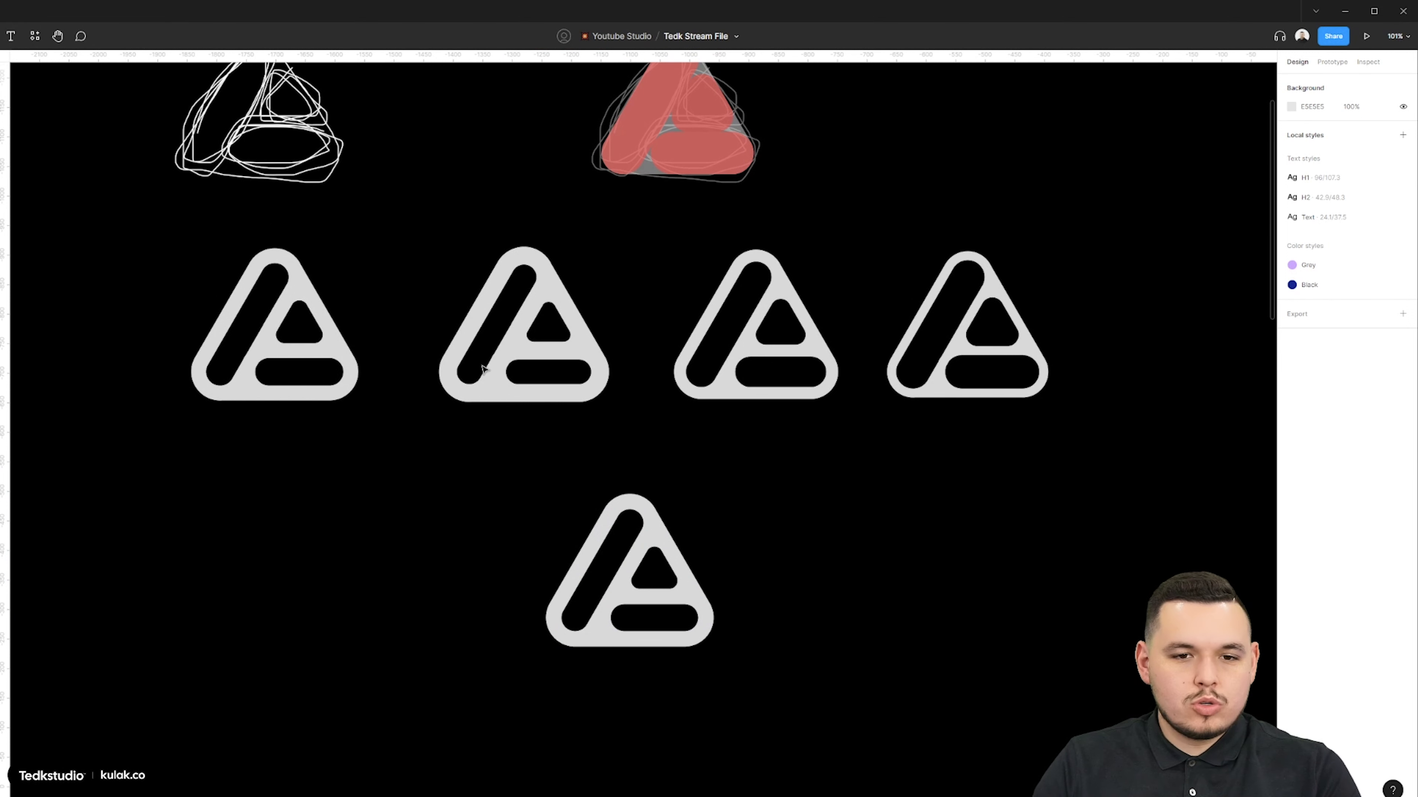
Shift the 26-stroke logo leftward below the row and place a duplicate on its right side
drag(737, 491, 675, 436)
drag(758, 406, 415, 642)
drag(416, 657, 432, 637)
drag(303, 437, 534, 530)
drag(815, 655, 816, 646)
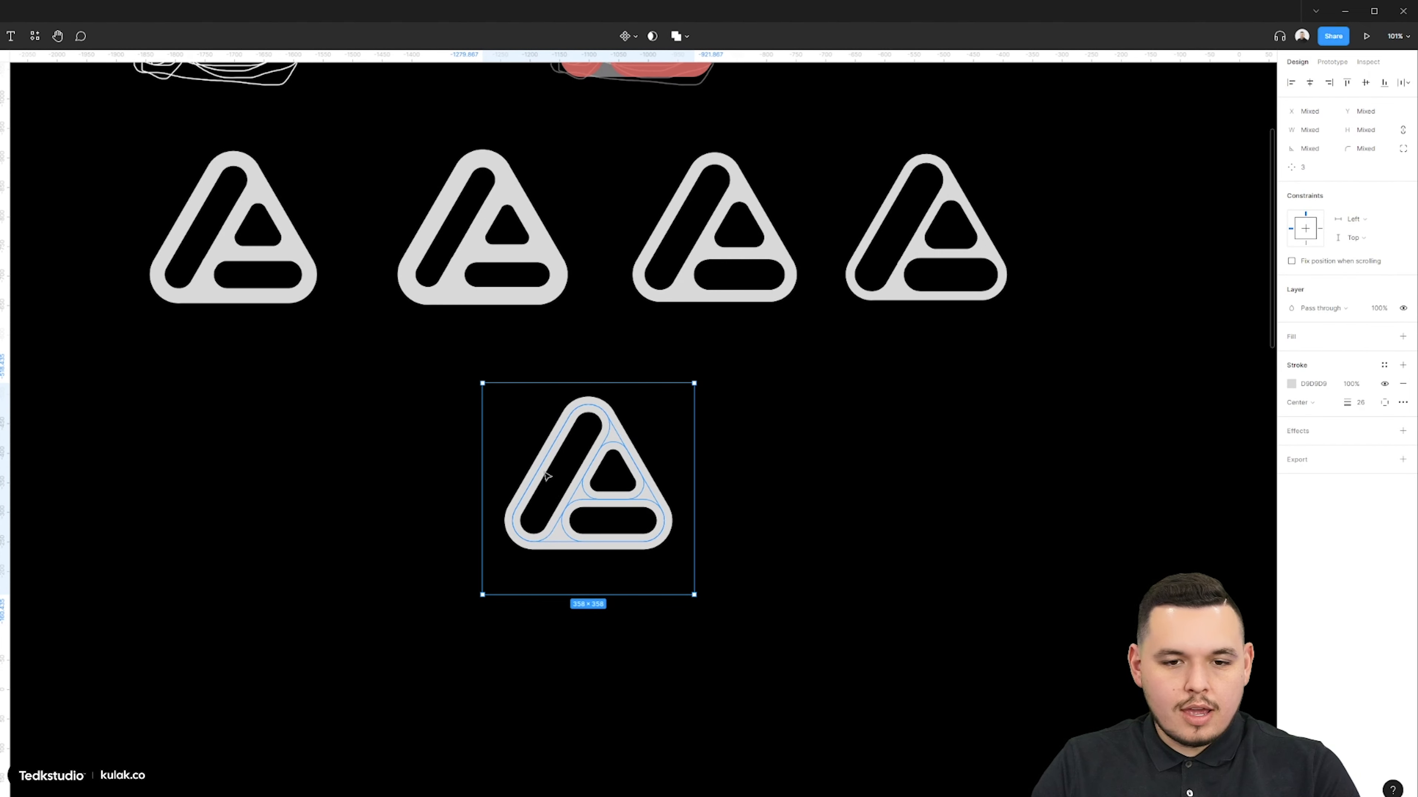
drag(640, 478, 750, 504)
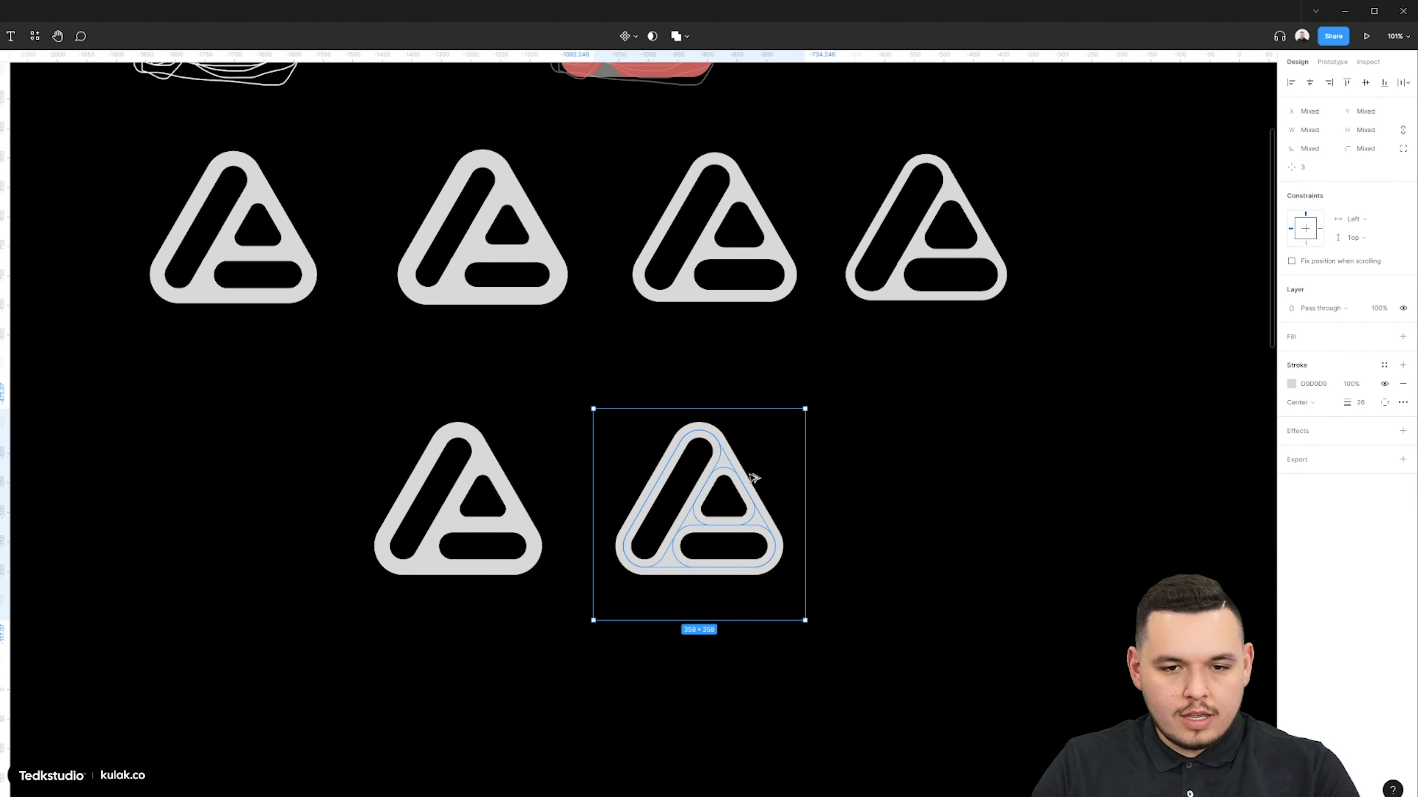
Convert the 26-stroke duplicate's strokes to outlines and flatten them into a single vector shape
scroll(746, 332, up, 3)
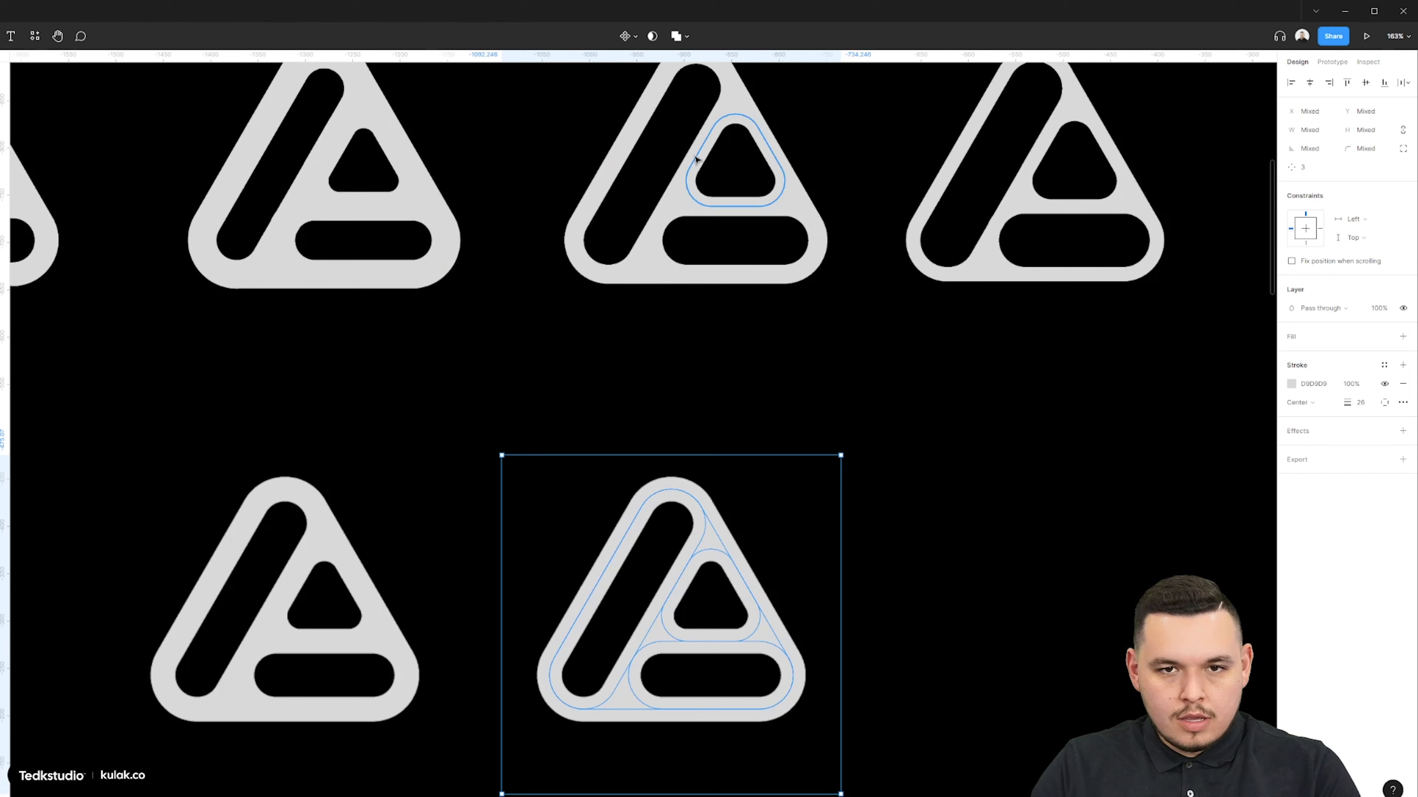
click(677, 36)
click(918, 525)
drag(918, 525, 835, 464)
drag(917, 358, 577, 632)
key(ctrl+e)
click(927, 528)
drag(907, 589, 807, 551)
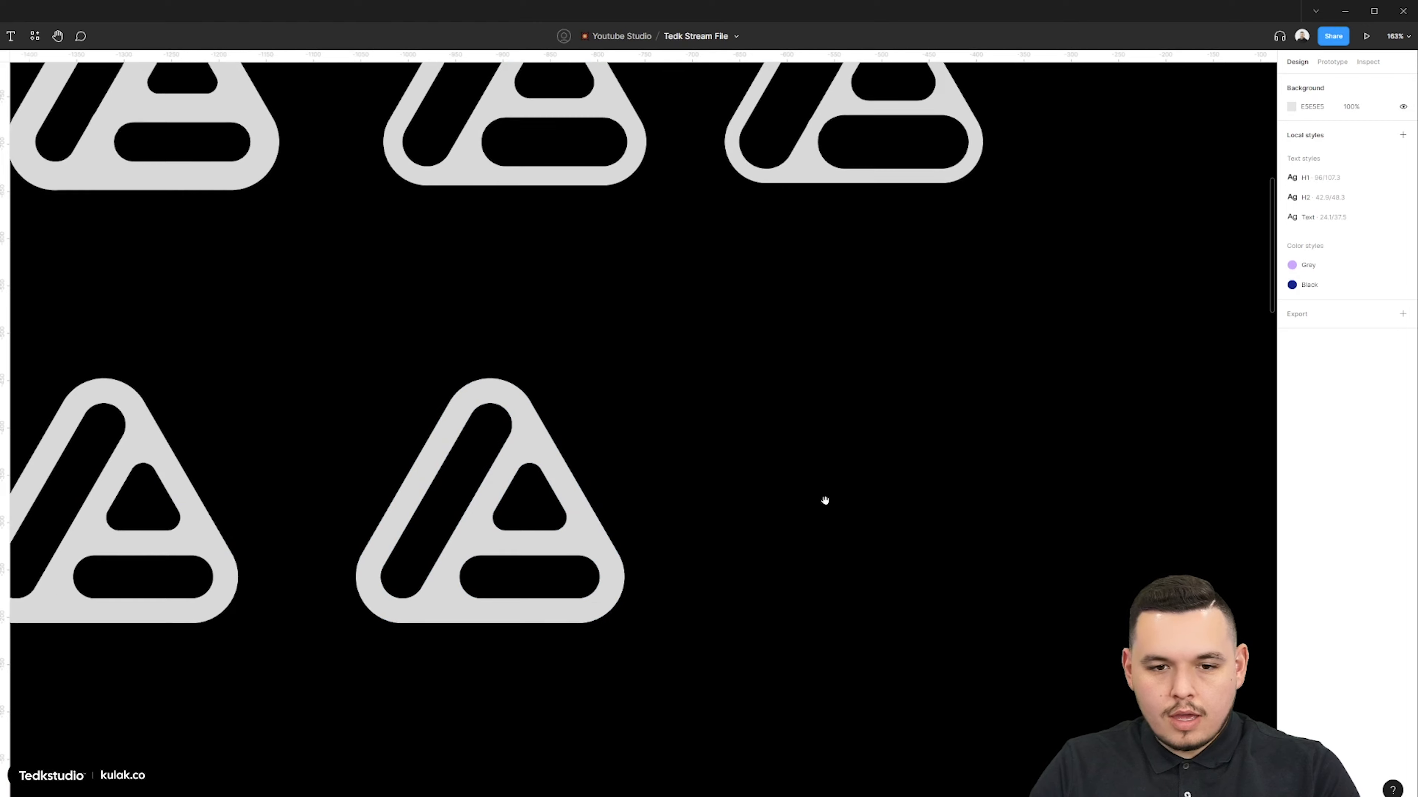
Add a centre-aligned stroke of width 1 in light grey D9D9D9 to the flattened logo
drag(811, 401, 498, 591)
scroll(501, 591, down, 5)
scroll(502, 558, up, 4)
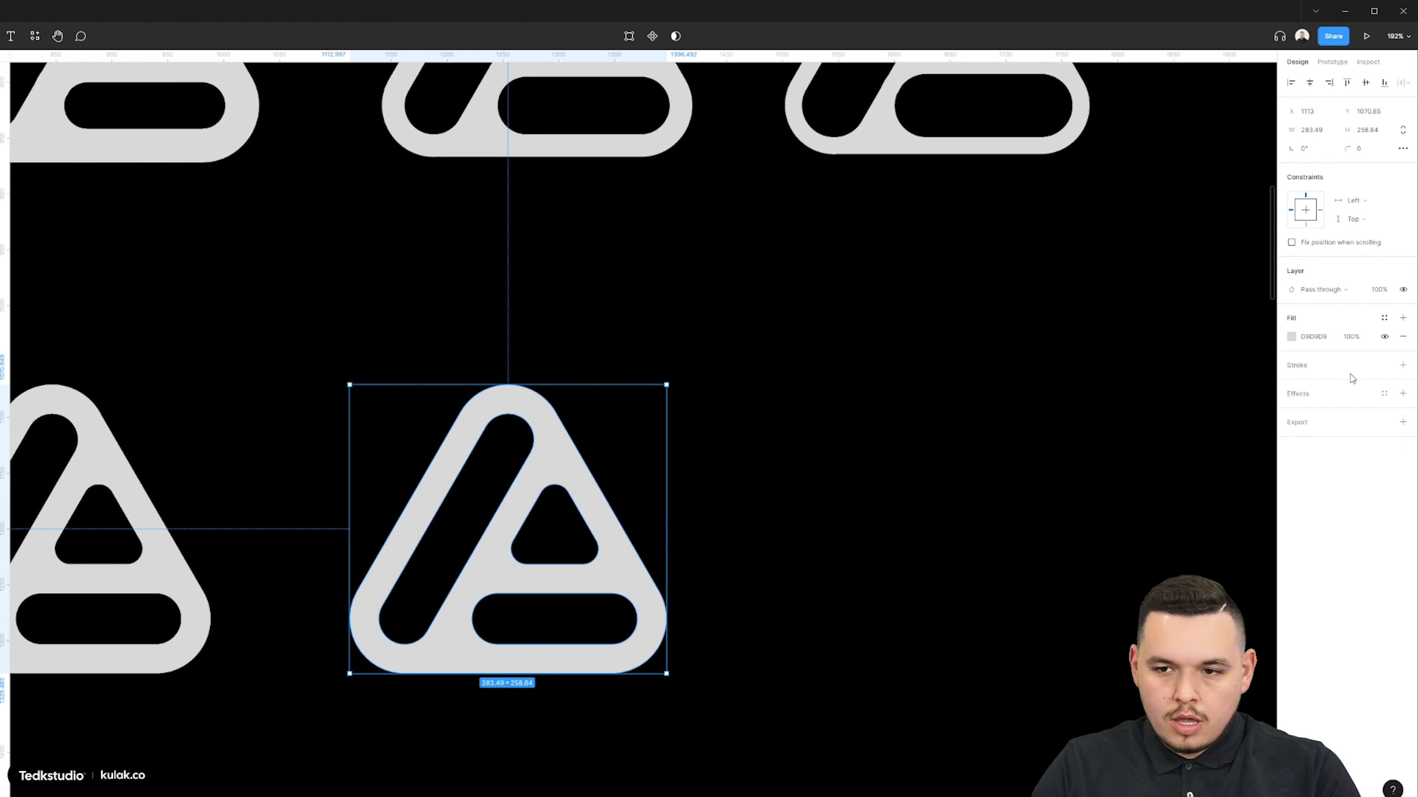
click(1403, 366)
click(1292, 384)
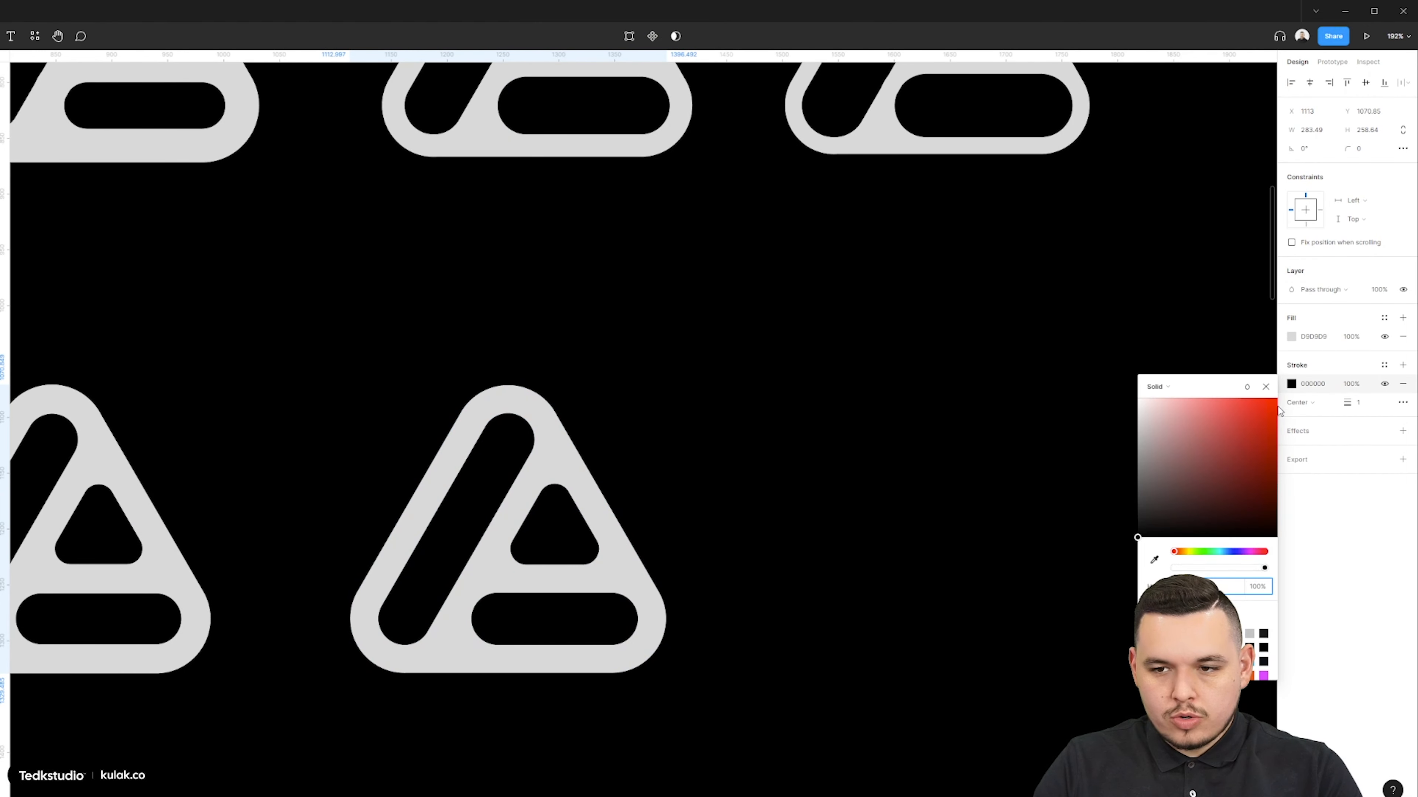
key(Escape)
key(Escape)
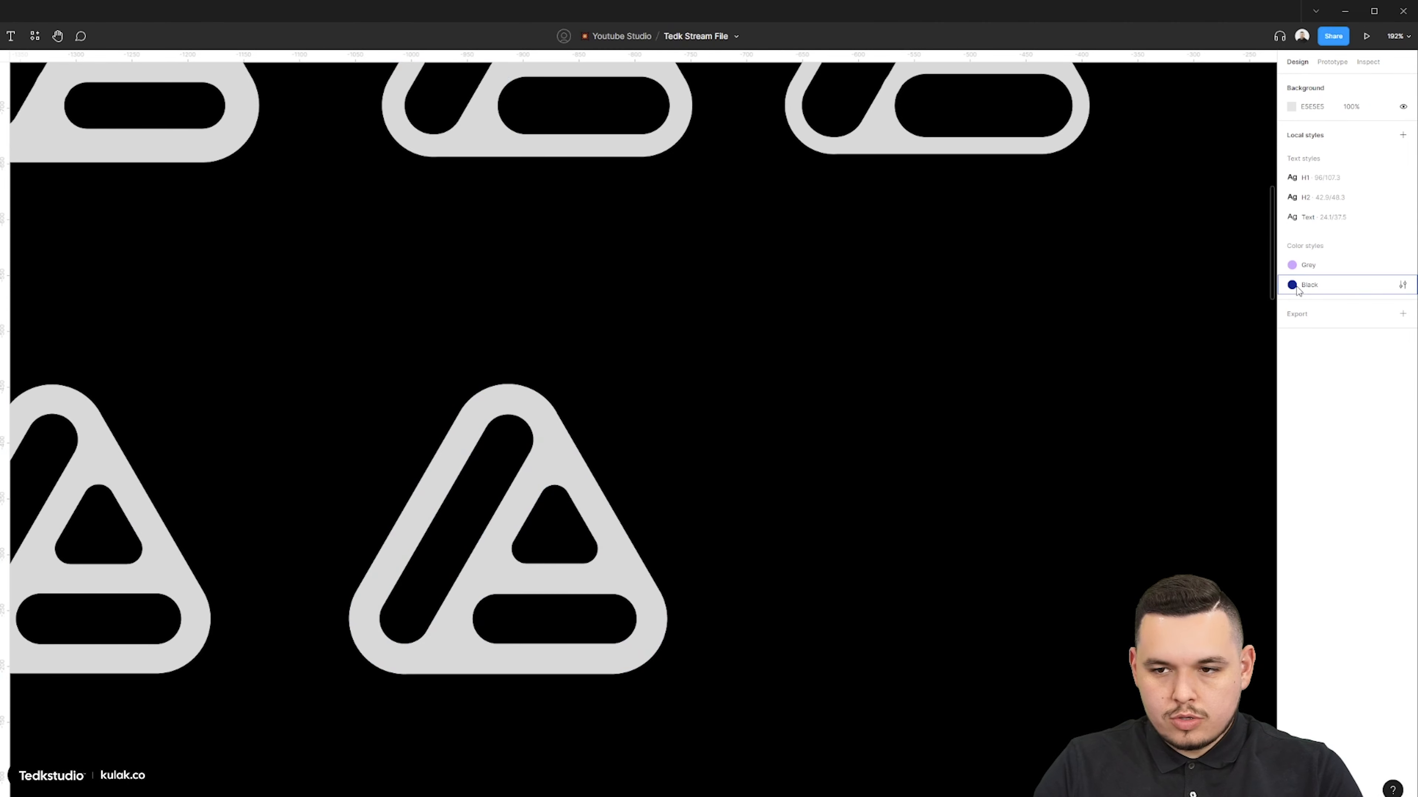
click(587, 487)
mouse_move(1349, 403)
mouse_down()
mouse_move(1397, 400)
mouse_move(1349, 401)
mouse_up()
Place a white copy of the flattened logo in the empty area below the grey logos
scroll(460, 524, down, 4)
mouse_move(646, 457)
mouse_down()
mouse_move(649, 501)
mouse_move(481, 635)
mouse_up()
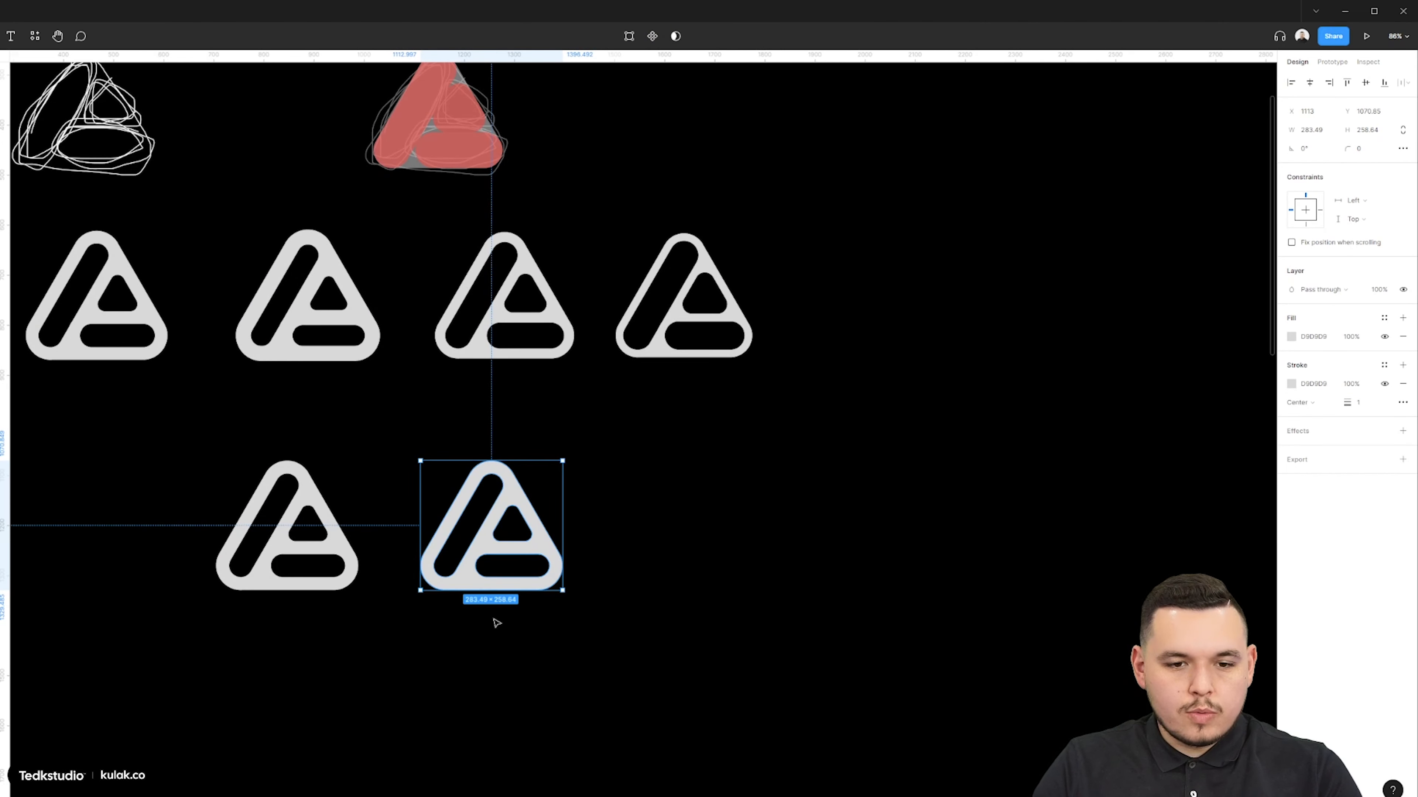
scroll(505, 593, down, 3)
scroll(541, 642, up, 5)
click(540, 637)
click(455, 469)
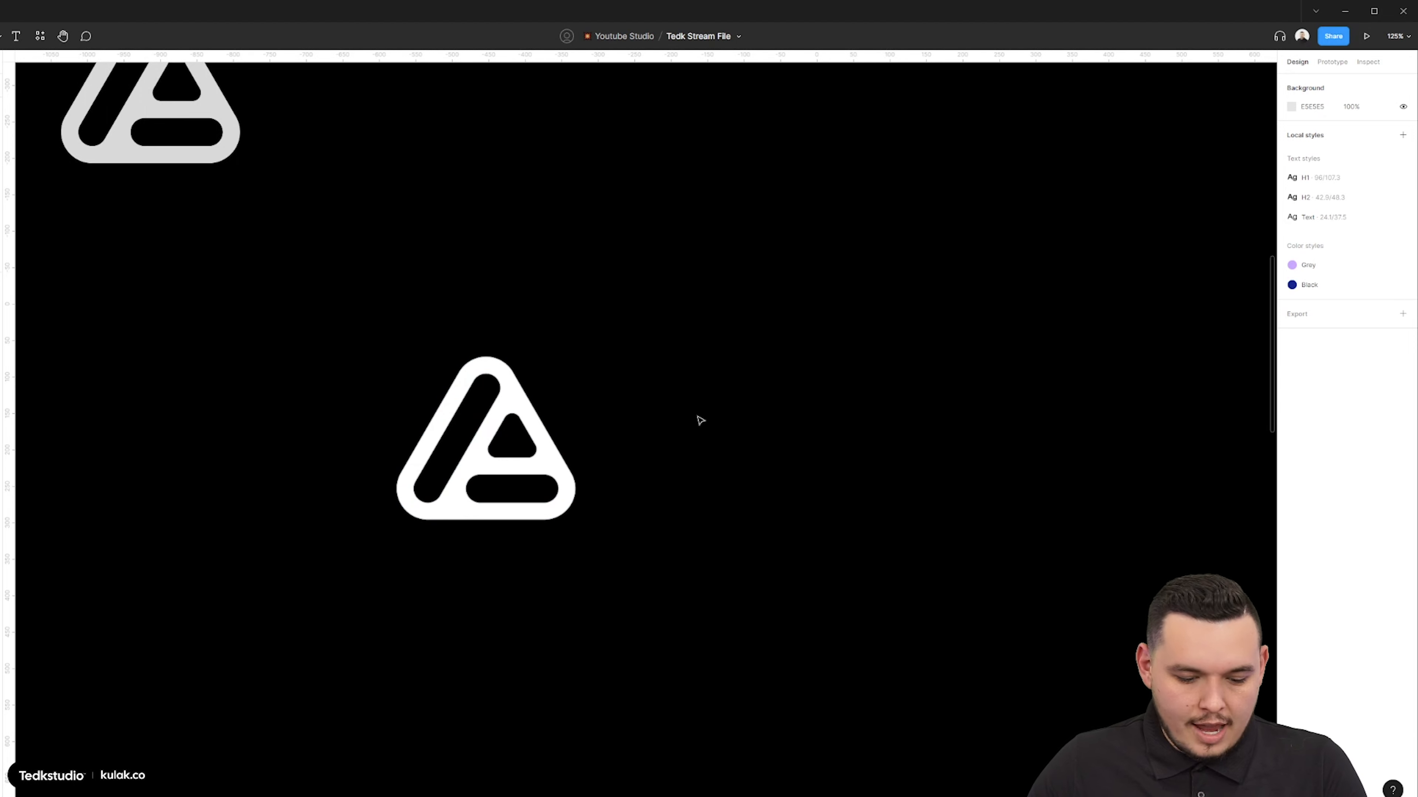
Add the white text "active" in Cal Sans to the right of the white logo
click(689, 426)
text(actr)
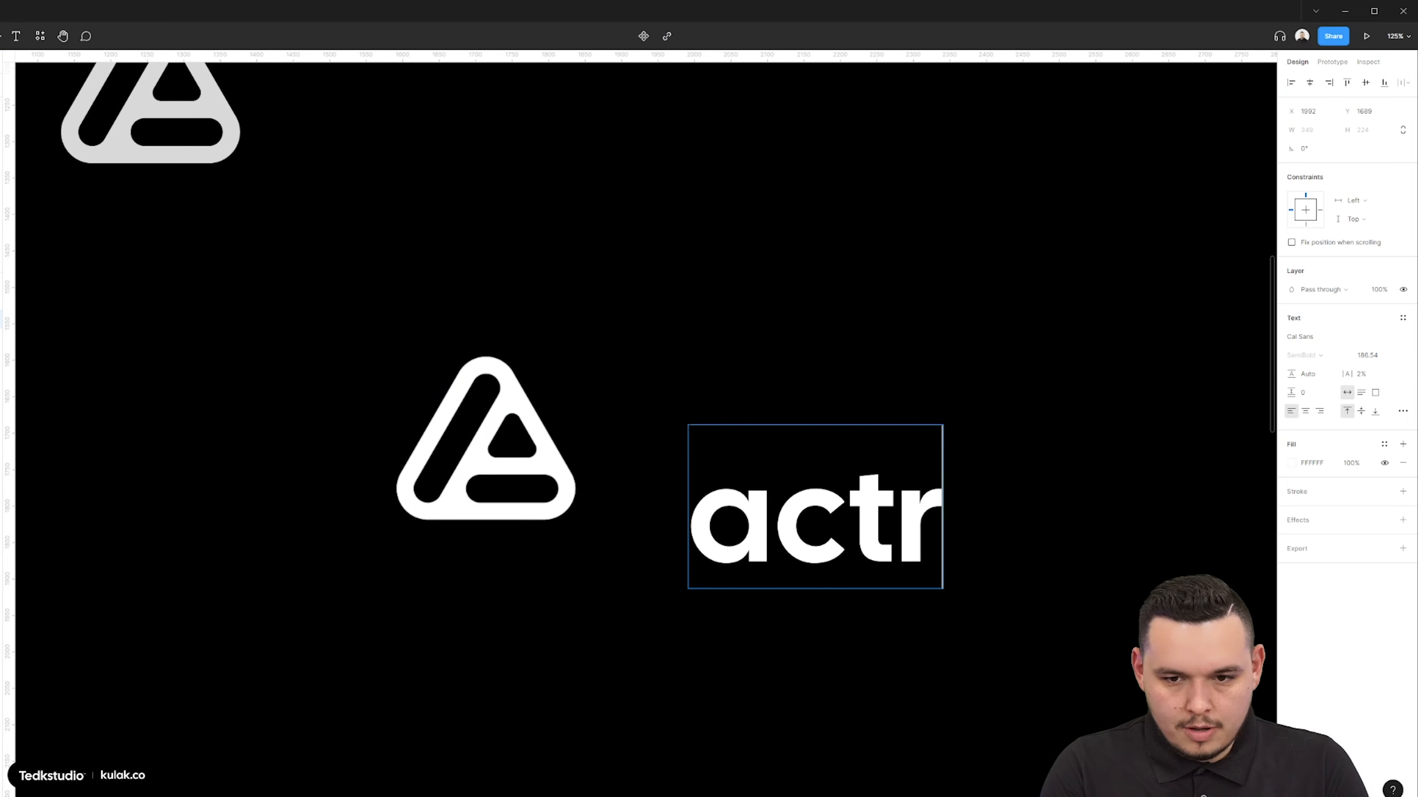
key(BackSpace)
text(ive)
key(Escape)
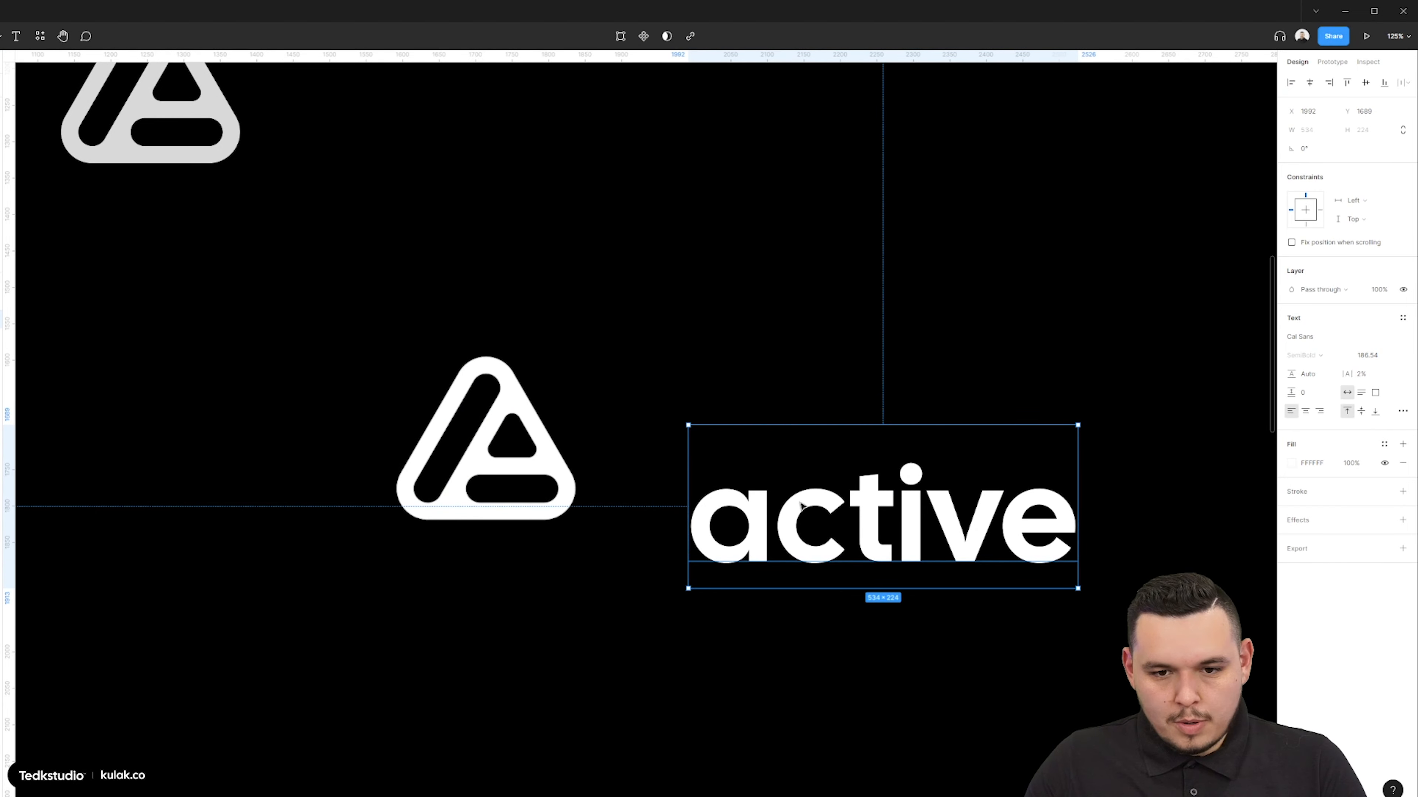
Move the "active" text up beside the white logo and scale it down slightly
drag(867, 555, 801, 471)
key(k)
mouse_move(1013, 422)
mouse_down()
mouse_move(972, 423)
mouse_move(990, 422)
mouse_up()
click(1100, 364)
Move the white logo and the "active" wordmark together slightly up and to the left
drag(1132, 332, 543, 567)
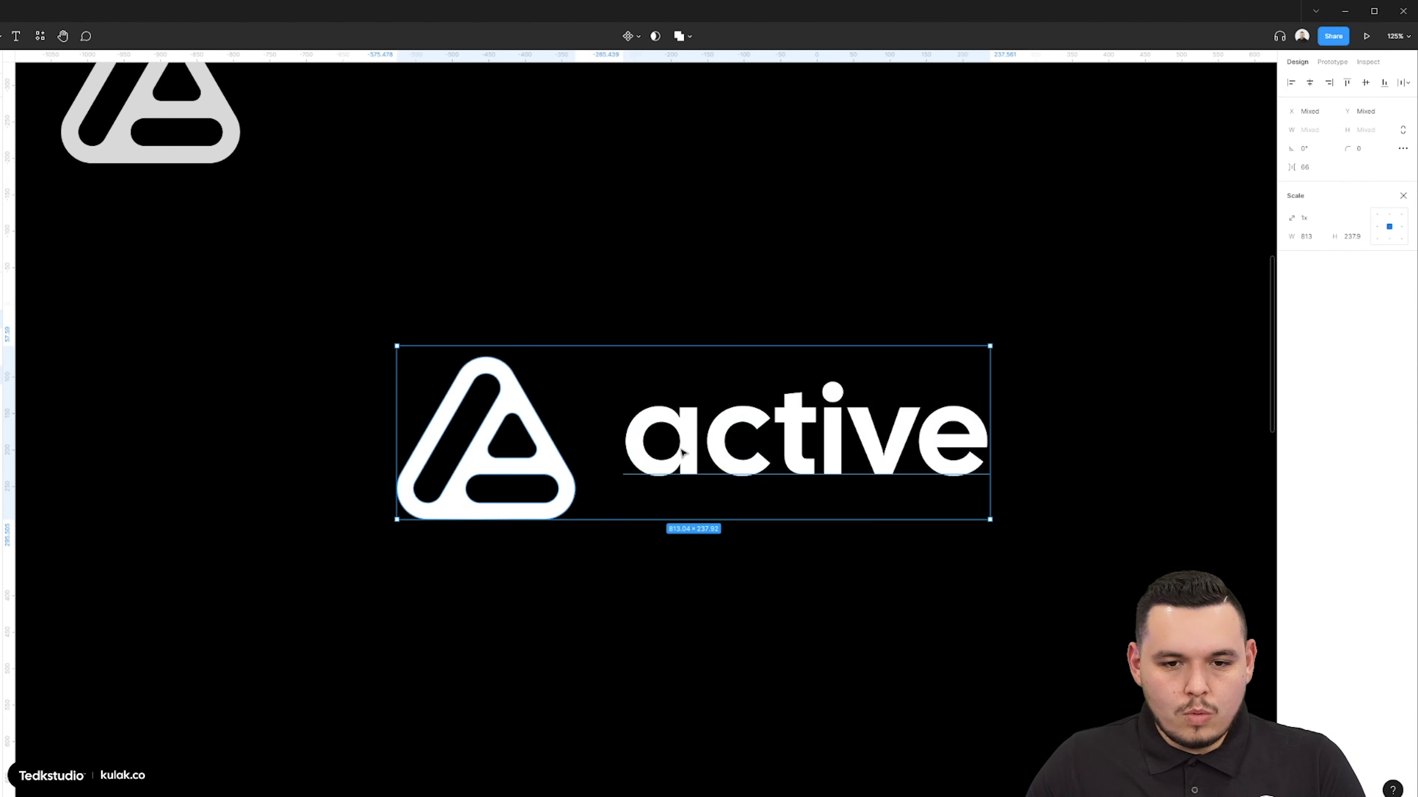
drag(674, 472, 649, 430)
click(621, 313)
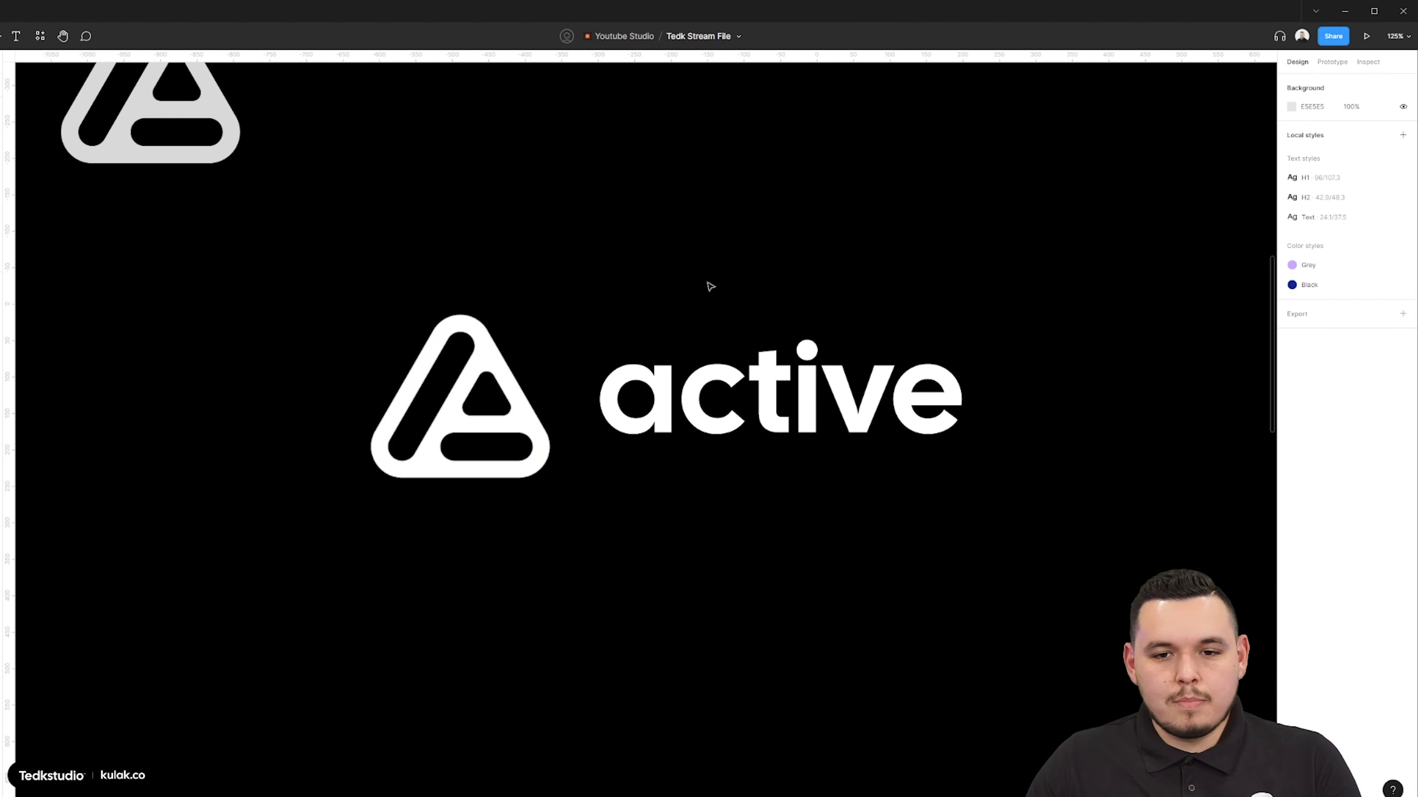
drag(769, 277, 740, 281)
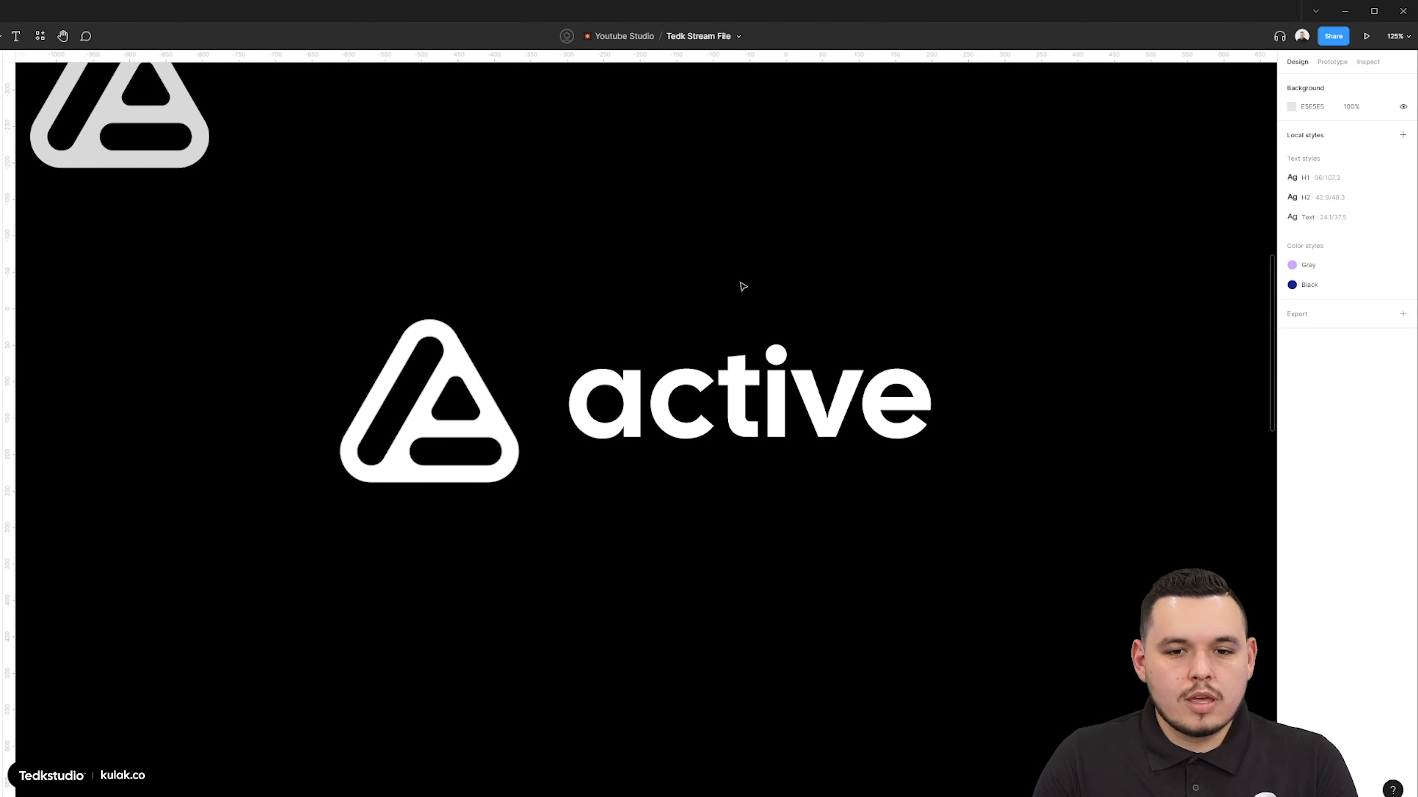
Draw a guide rectangle about 715 × 224 over the symbol's full height and most of the wordmark, at 30% opacity
drag(876, 281, 683, 396)
scroll(687, 401, left, 2)
scroll(686, 401, down, 1)
key(r)
mouse_move(390, 286)
mouse_down()
mouse_move(901, 357)
mouse_move(912, 450)
mouse_up()
key(3)
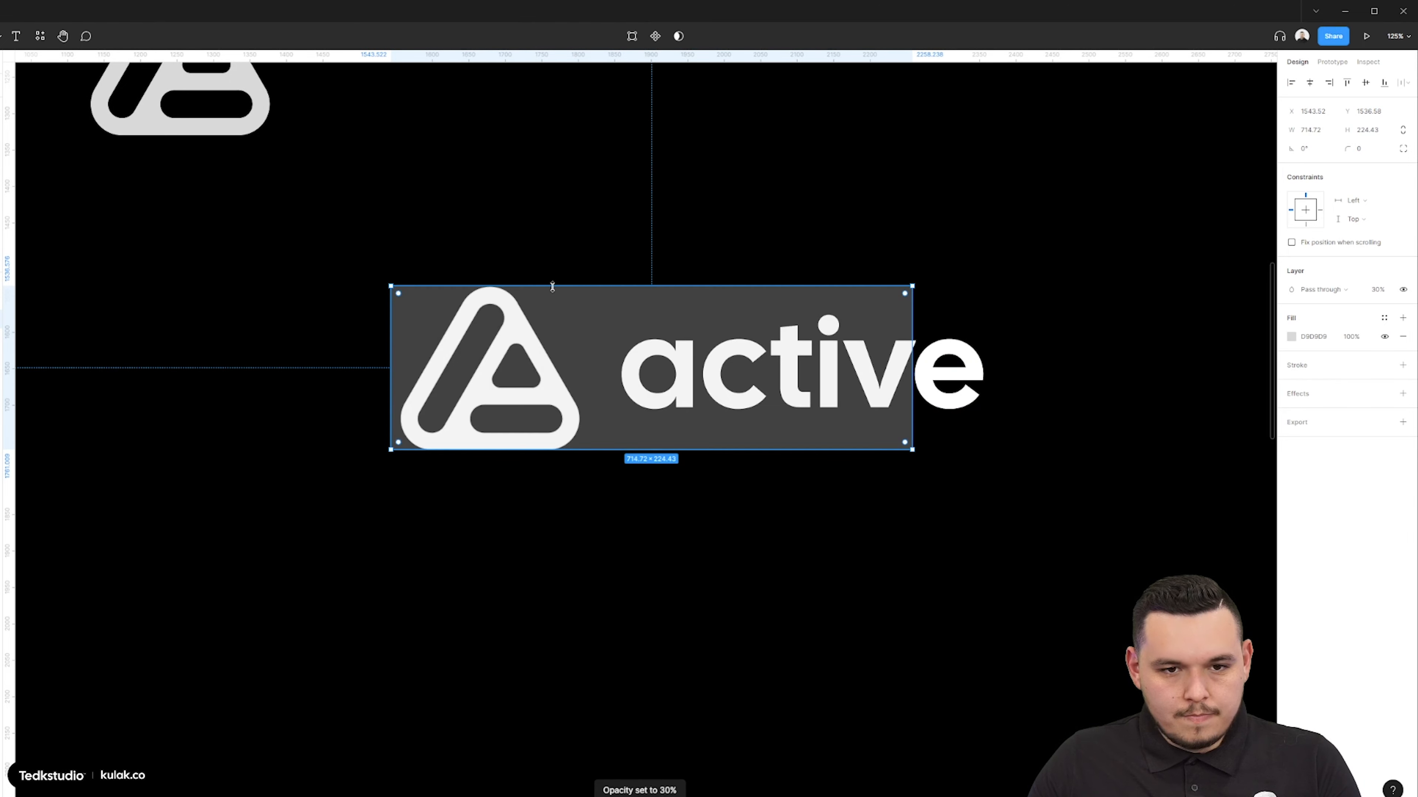
Duplicate the guide rectangle in place and shrink the copy's height to about 89, centred vertically on the original
scroll(564, 281, up, 3)
key(ctrl+c)
key(ctrl+v)
drag(648, 295, 649, 356)
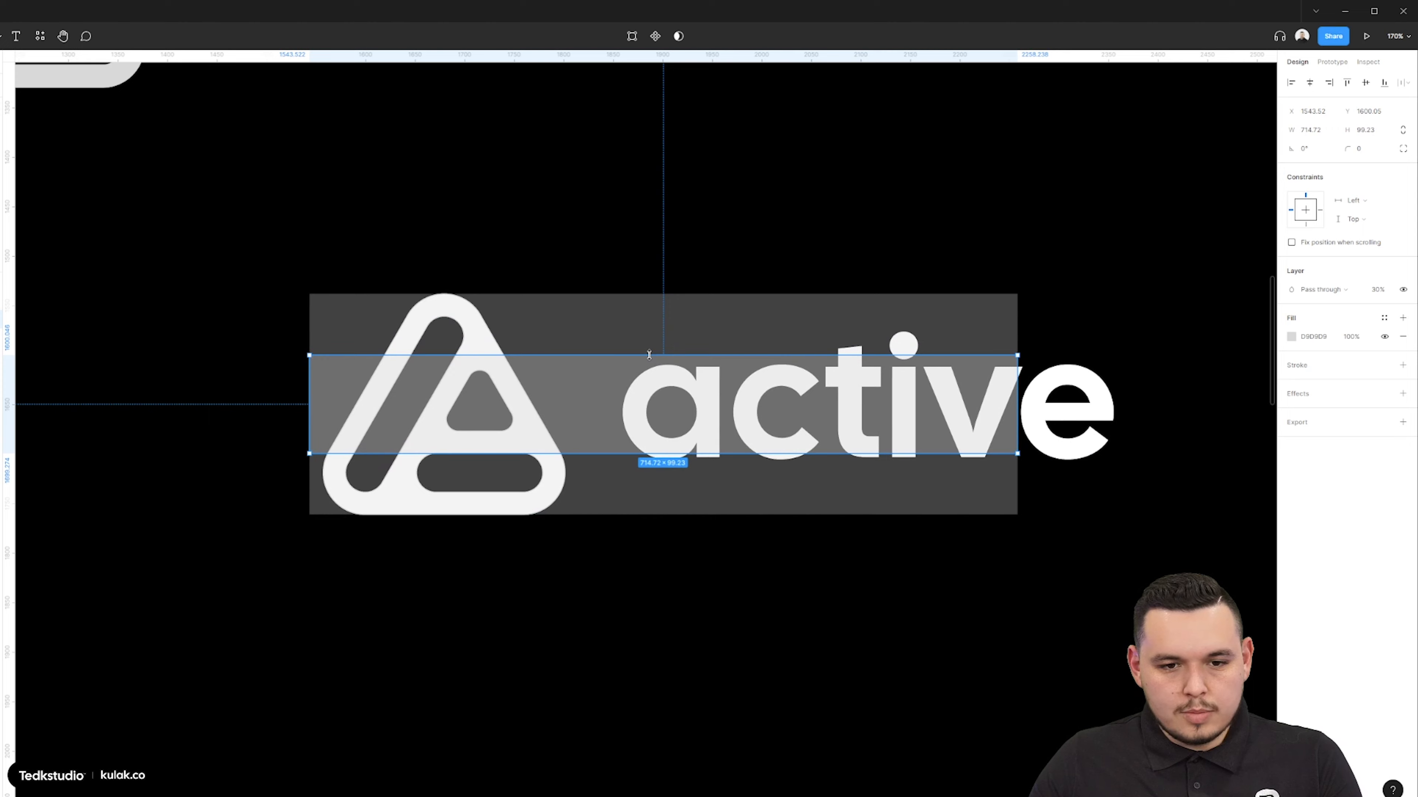
scroll(966, 401, down, 1)
Move the "active" wordmark closer to the symbol and scale it to about 524 × 219 to fit its lowercase letters to the middle band
click(1045, 401)
drag(1201, 392, 1000, 385)
key(k)
drag(446, 397, 453, 398)
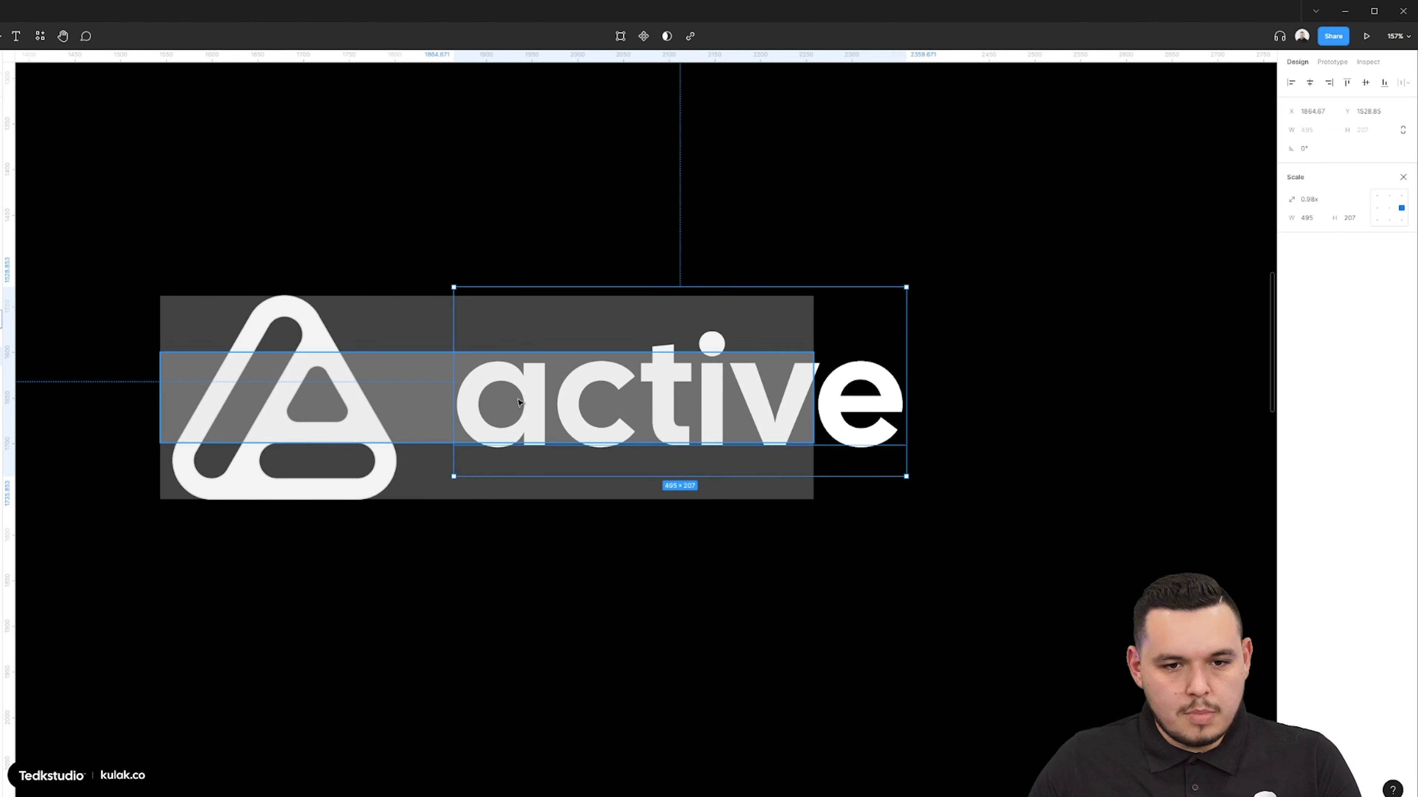
drag(741, 286, 740, 272)
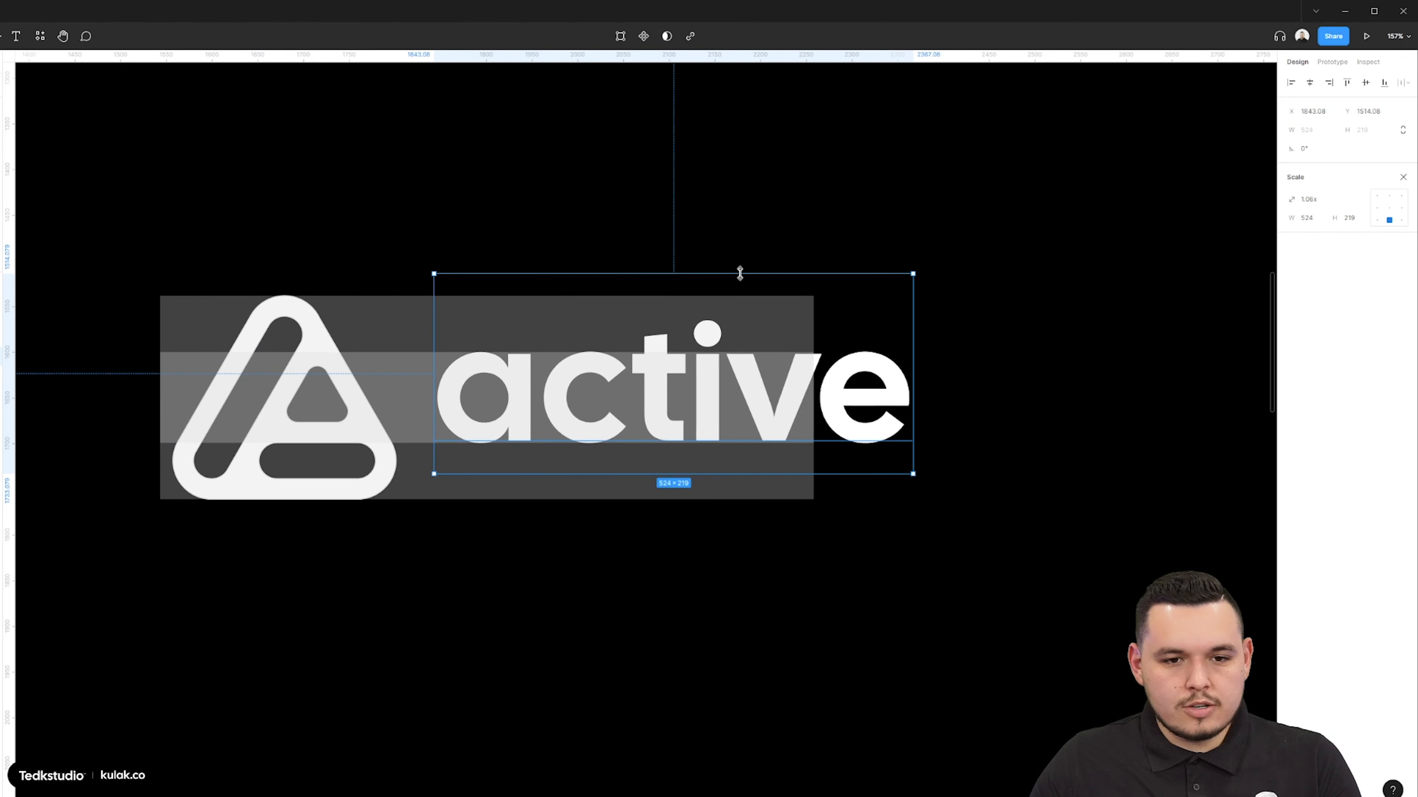
click(491, 259)
scroll(803, 200, down, 3)
scroll(720, 212, up, 3)
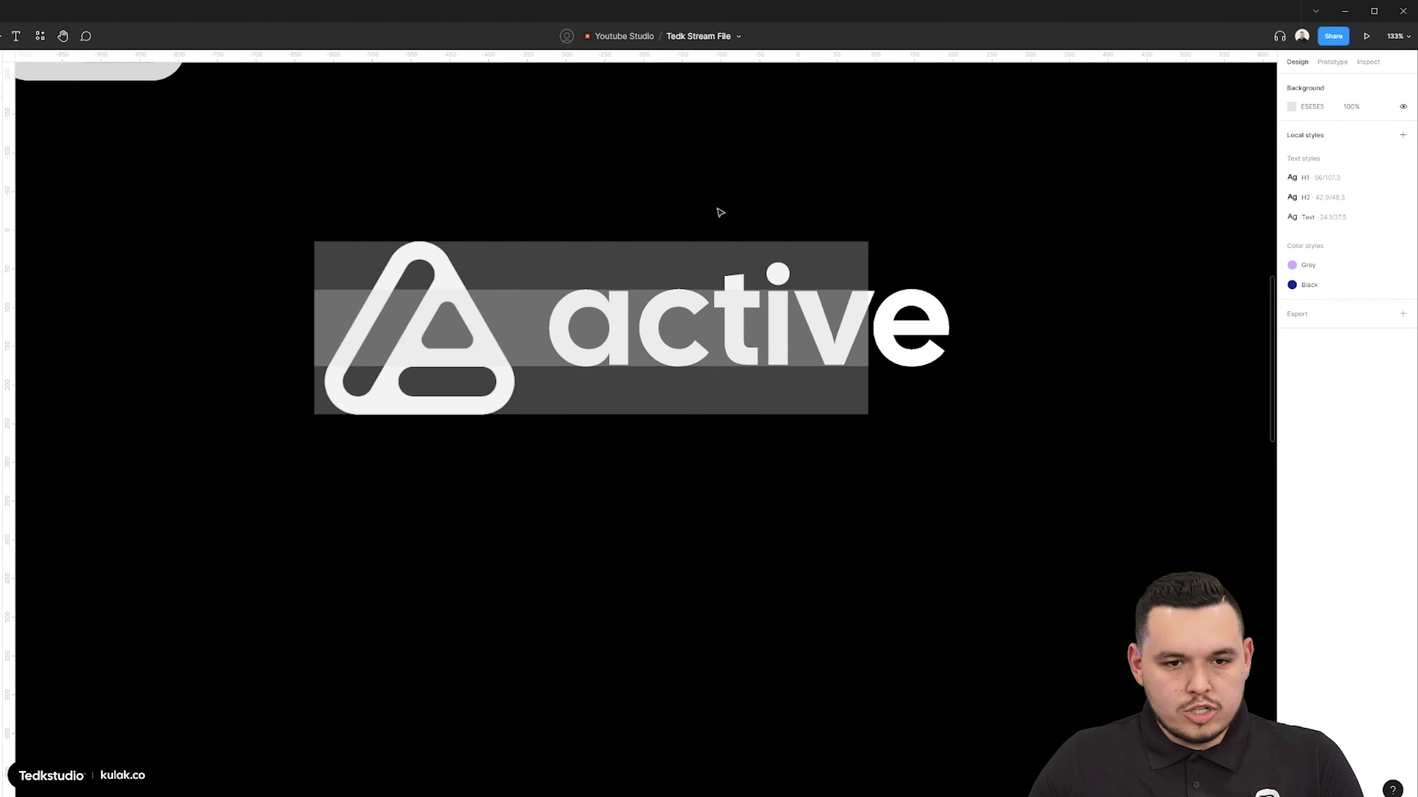
Duplicate the symbol, wordmark and guides directly below, and delete the guide rectangles from the copy
drag(326, 156, 735, 413)
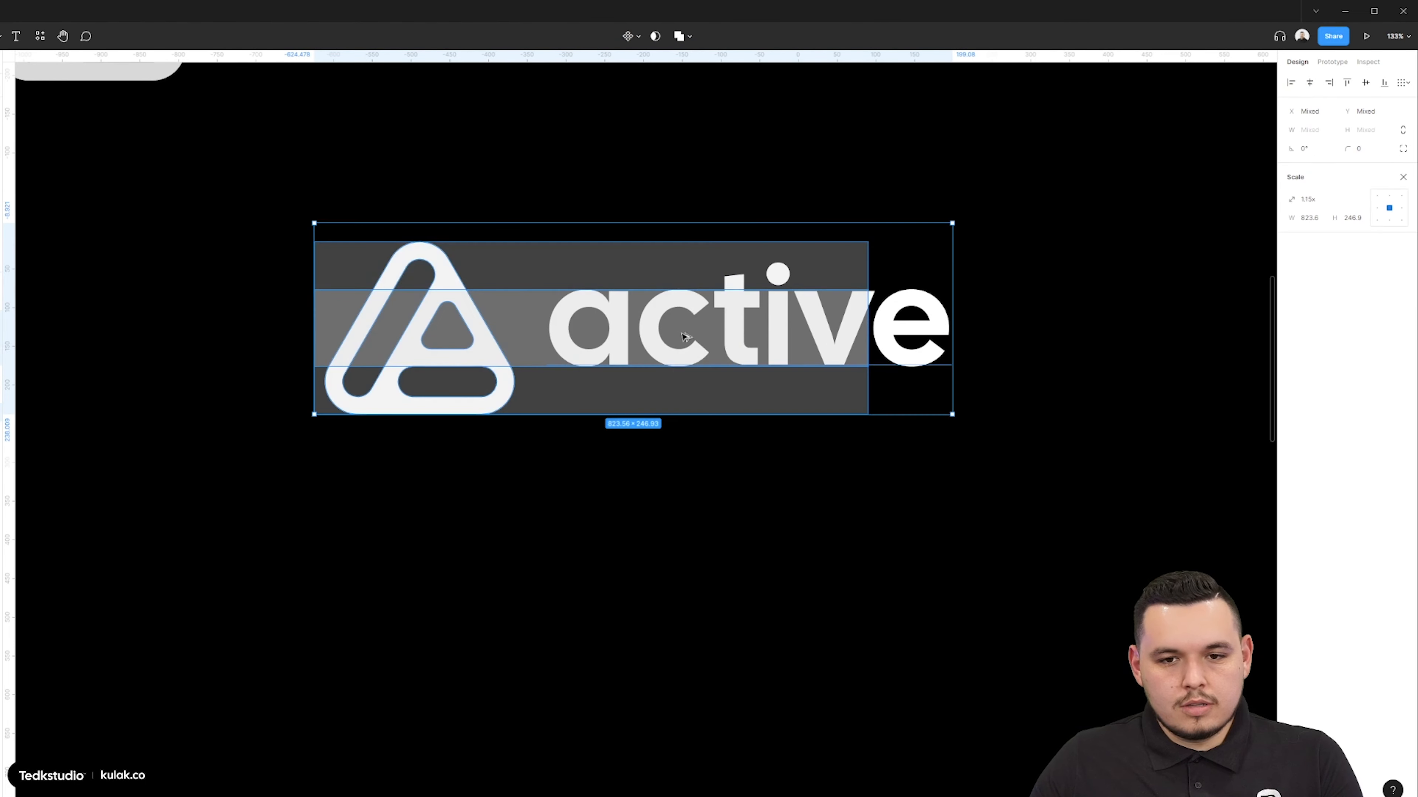
drag(686, 338, 659, 547)
click(650, 510)
key(Delete)
click(738, 691)
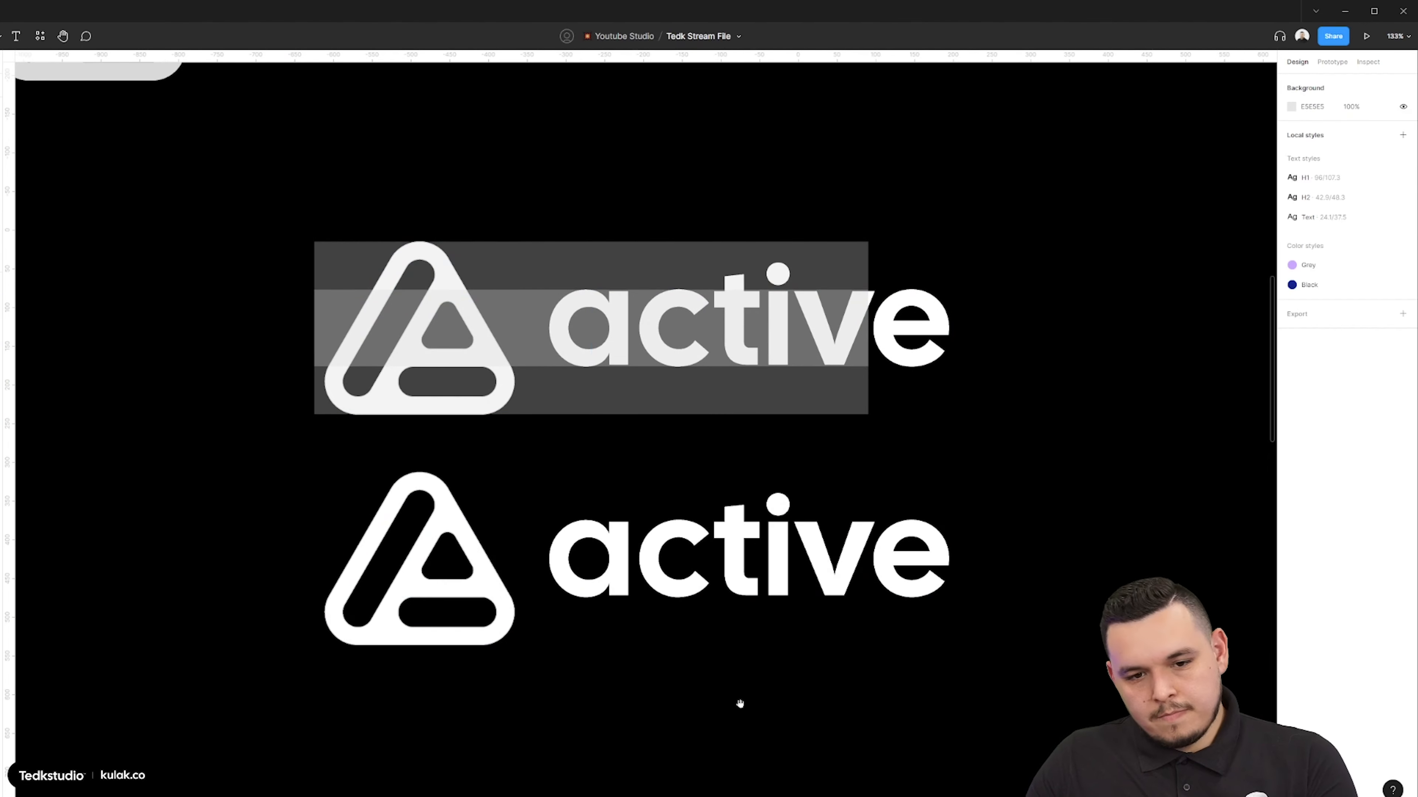
Move the guide-free symbol and wordmark up and to the right, into the empty area beside the guided version
scroll(595, 624, down, 5)
drag(483, 562, 603, 584)
drag(585, 584, 658, 450)
click(944, 408)
scroll(608, 430, up, 2)
scroll(452, 366, up, 5)
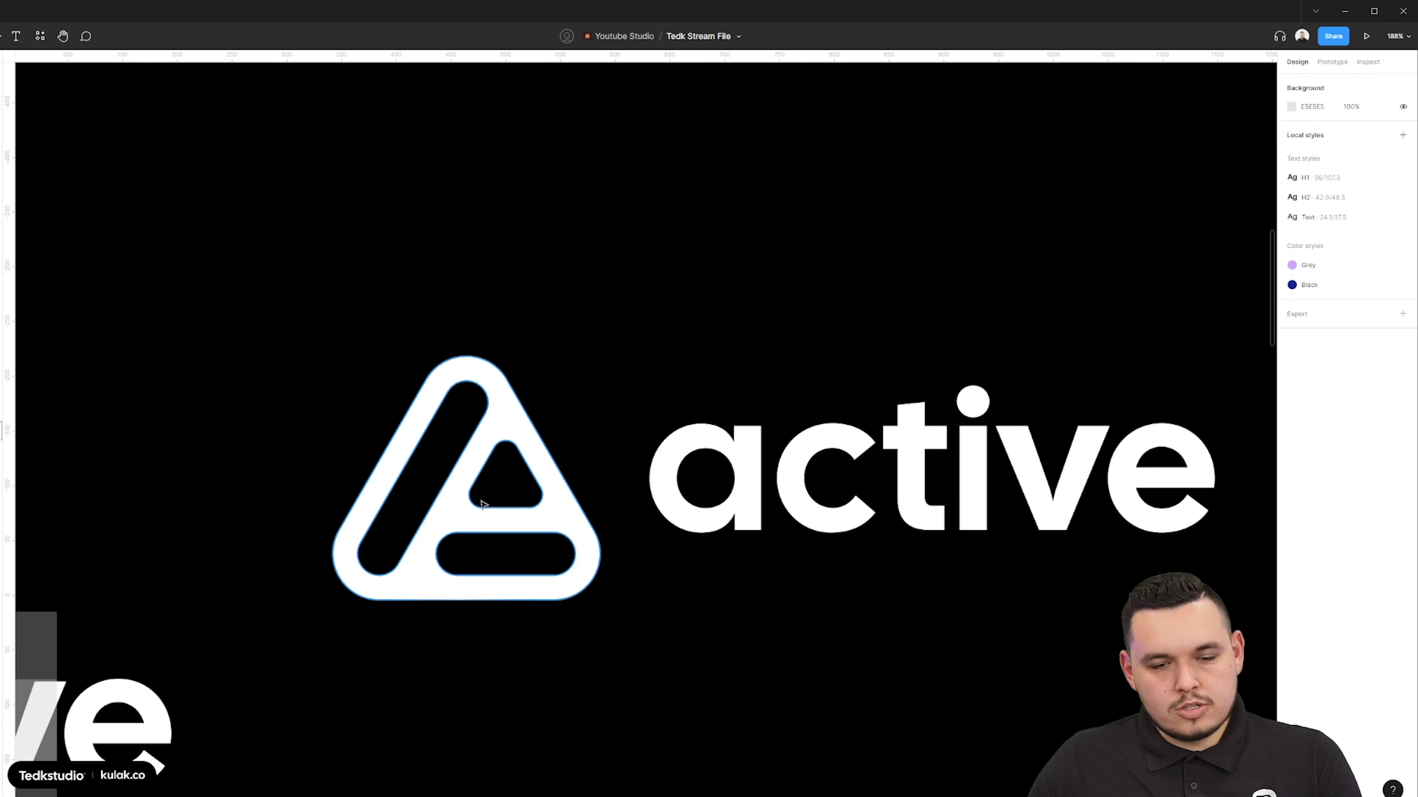
Scale the guide-free copy's "active" wordmark up slightly and nudge it down and away from the symbol
scroll(621, 408, down, 4)
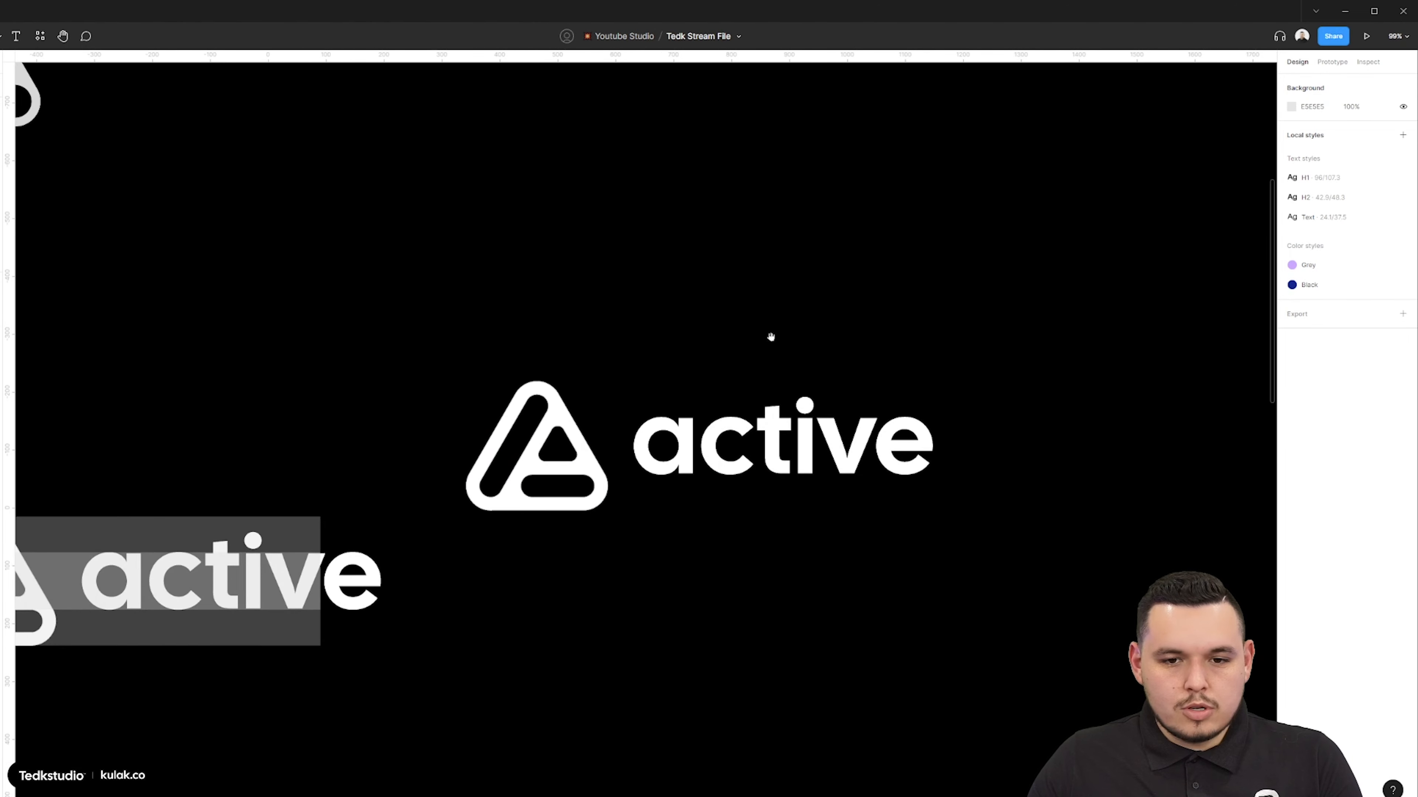
scroll(764, 338, right, 3)
click(646, 464)
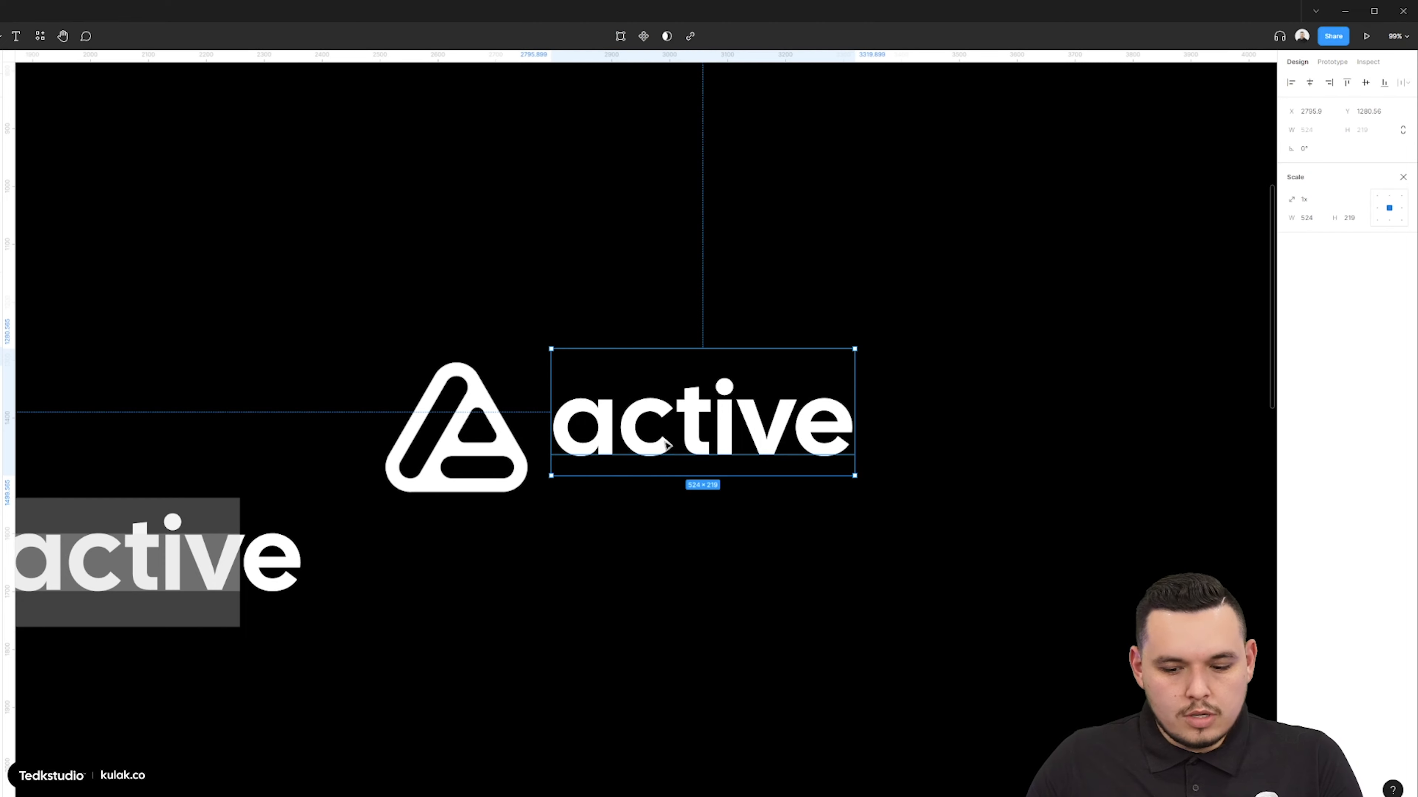
key(k)
key(shift+Down)
mouse_move(751, 414)
mouse_down()
mouse_move(779, 384)
mouse_move(759, 409)
mouse_up()
click(948, 380)
Move the guide-free symbol and wordmark together further up from the guided version
scroll(1000, 355, down, 3)
click(1004, 367)
drag(1056, 331, 699, 307)
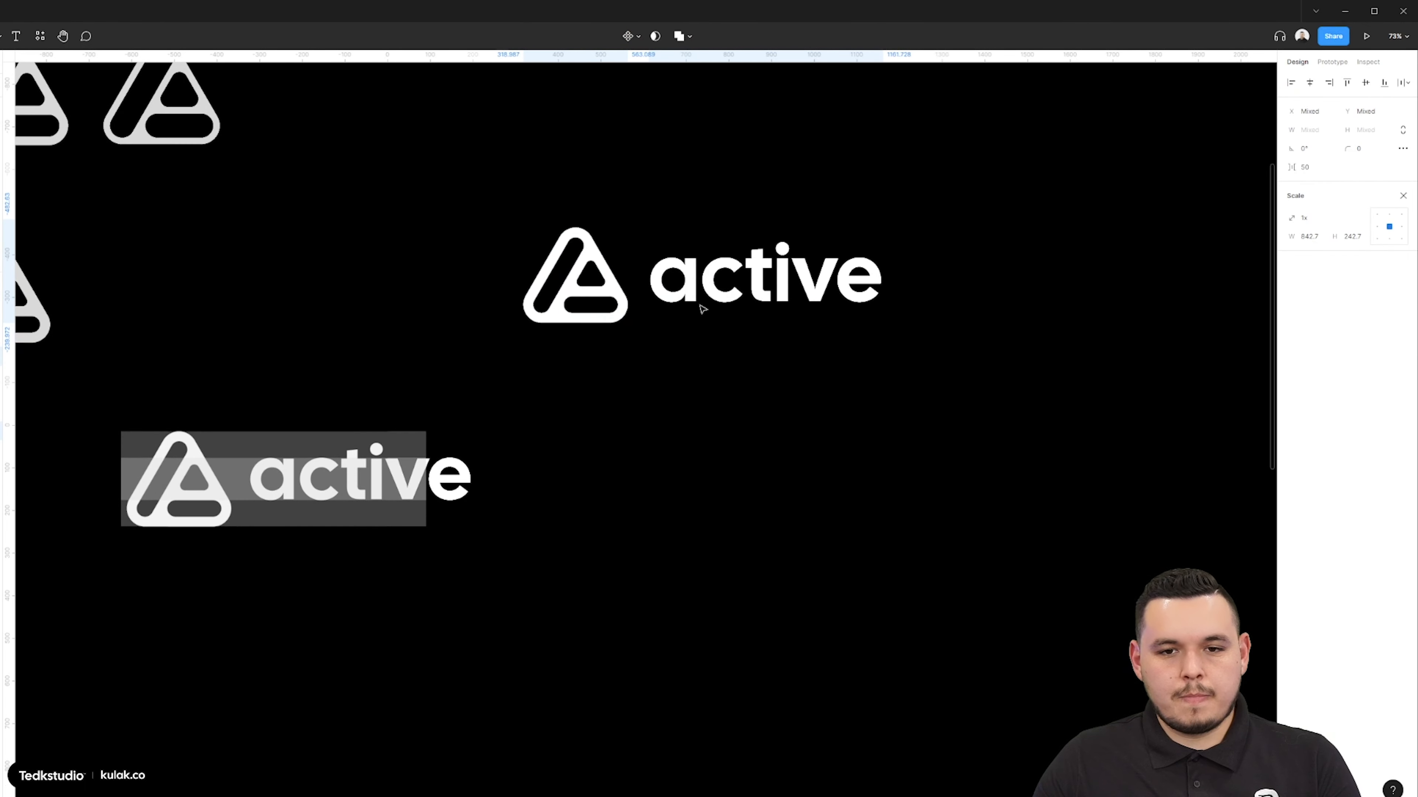
click(813, 390)
Scale the guide-free "active" wordmark up to about 557 × 233
scroll(763, 385, up, 3)
click(880, 293)
drag(907, 281, 916, 279)
scroll(709, 323, down, 5)
click(712, 415)
drag(732, 384, 707, 468)
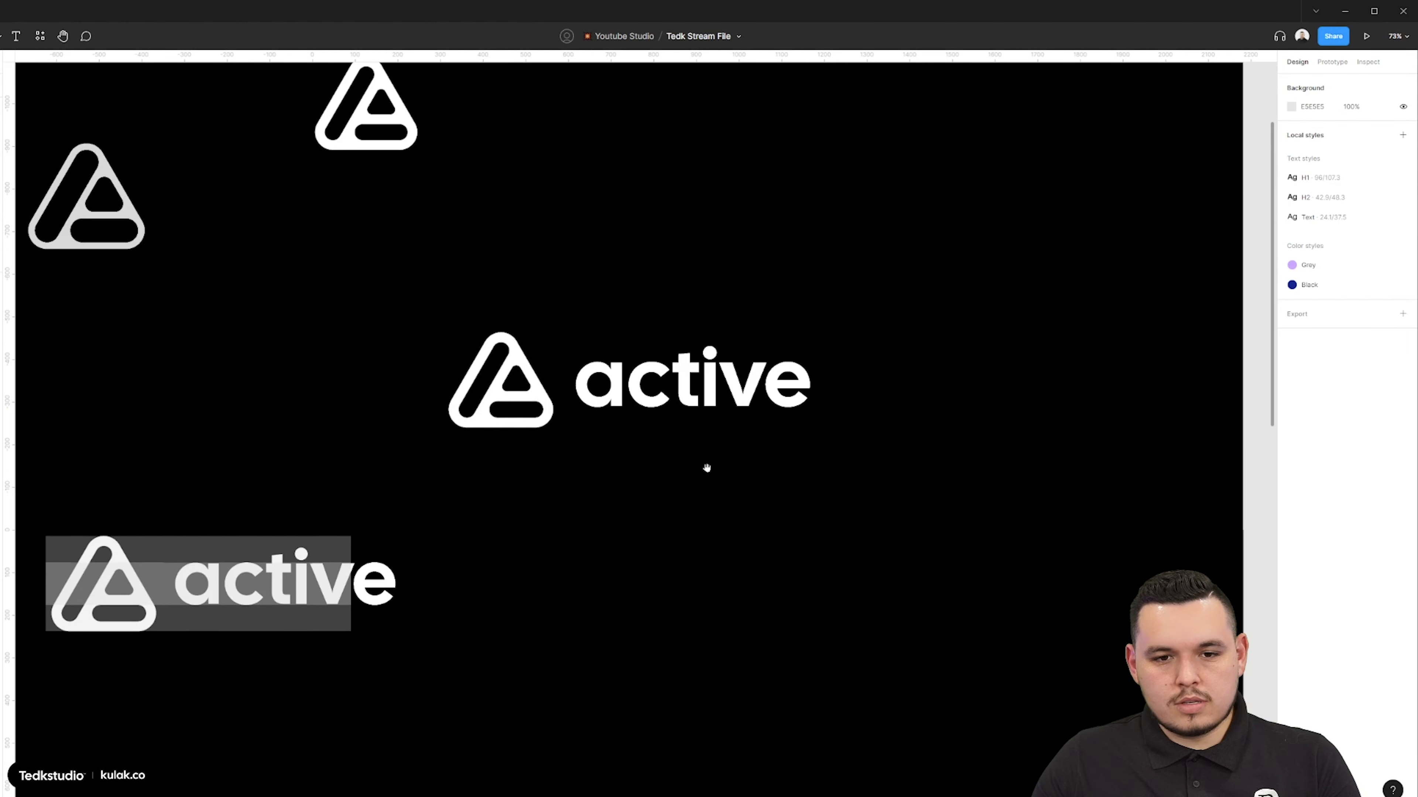
Scale the symbol beside the wordmark to about 264 × 241 and shift it slightly left to keep the gap
click(519, 378)
scroll(475, 336, up, 3)
key(k)
drag(430, 326, 424, 324)
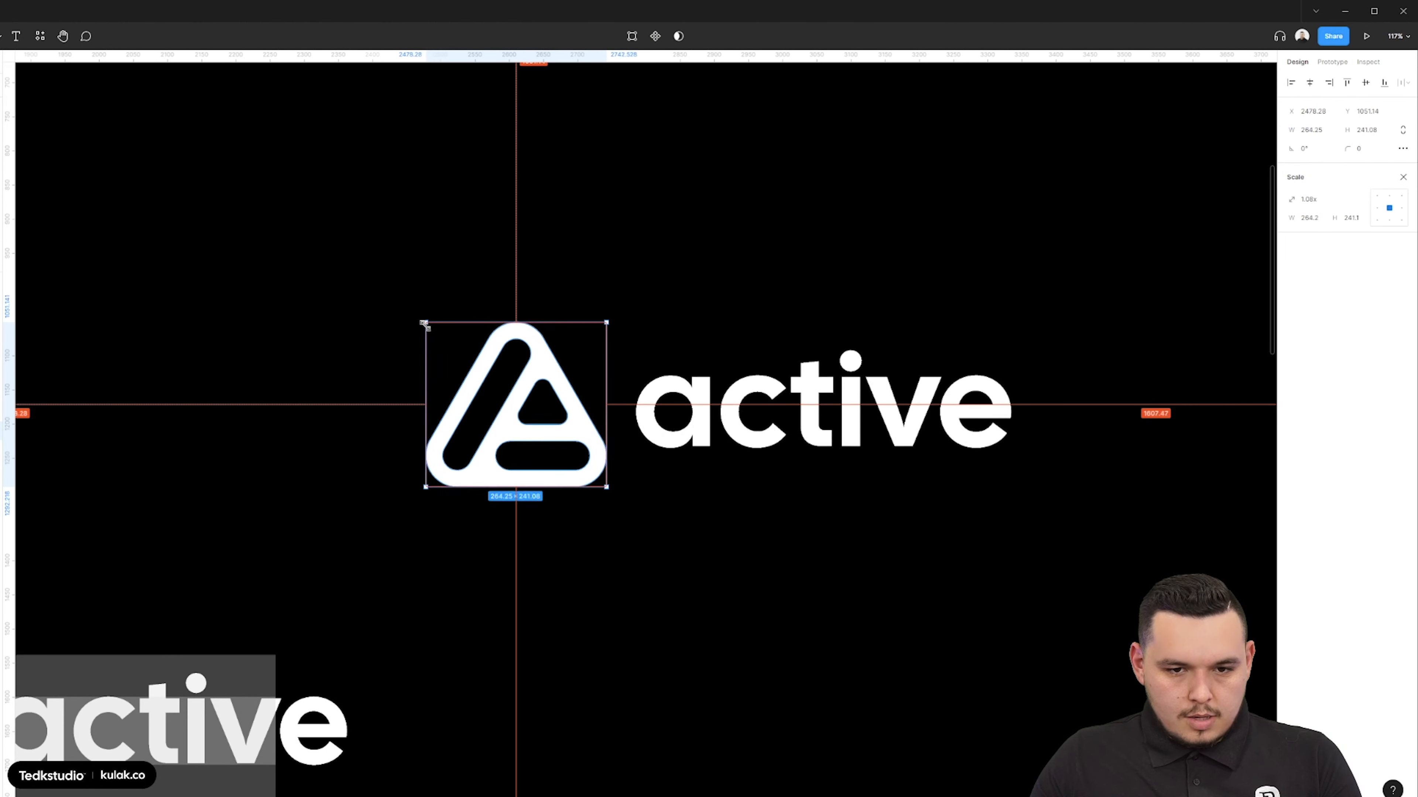
drag(532, 364, 522, 365)
Duplicate the enlarged symbol and wordmark directly below the original
scroll(516, 356, down, 6)
drag(410, 312, 646, 329)
drag(636, 335, 632, 447)
scroll(629, 449, up, 6)
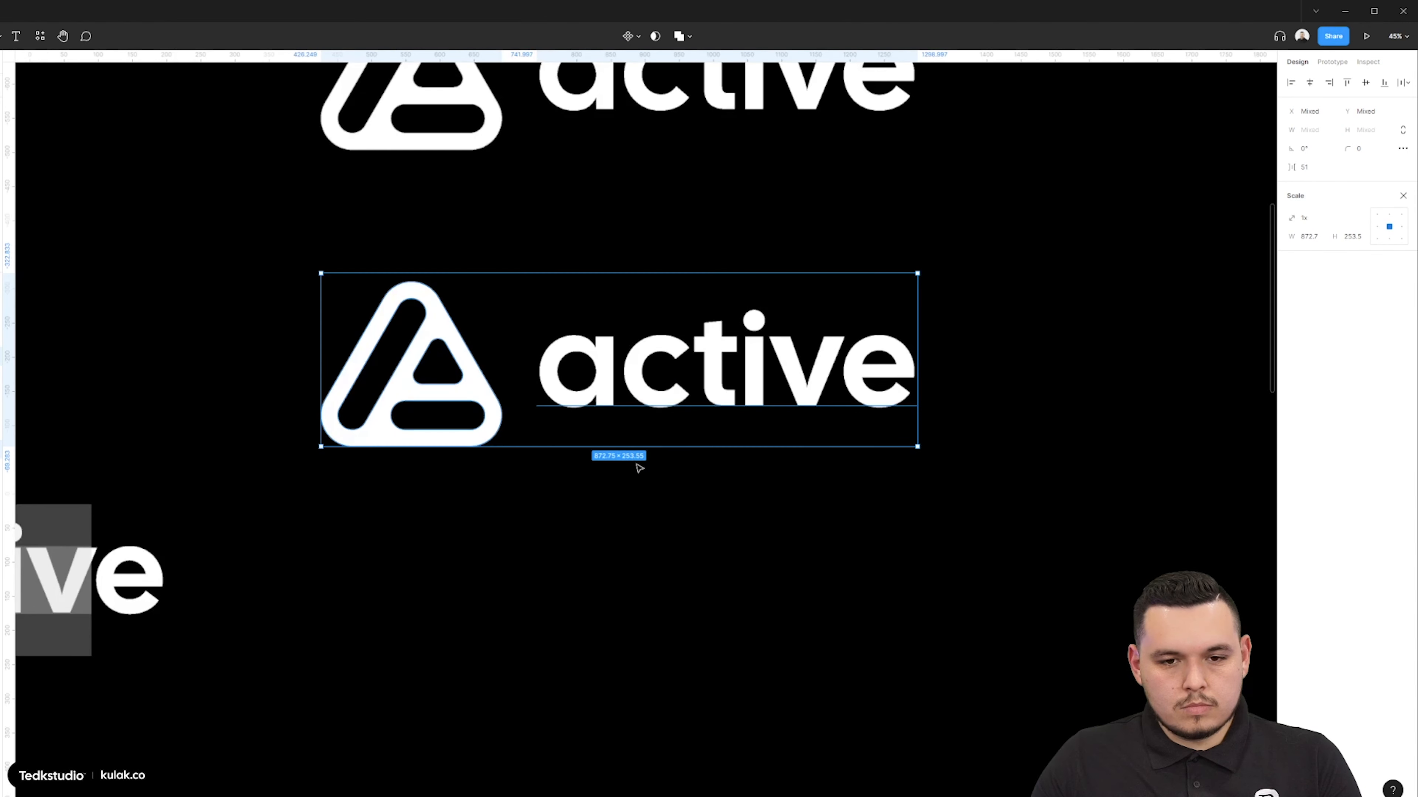
click(639, 468)
click(665, 438)
click(1017, 409)
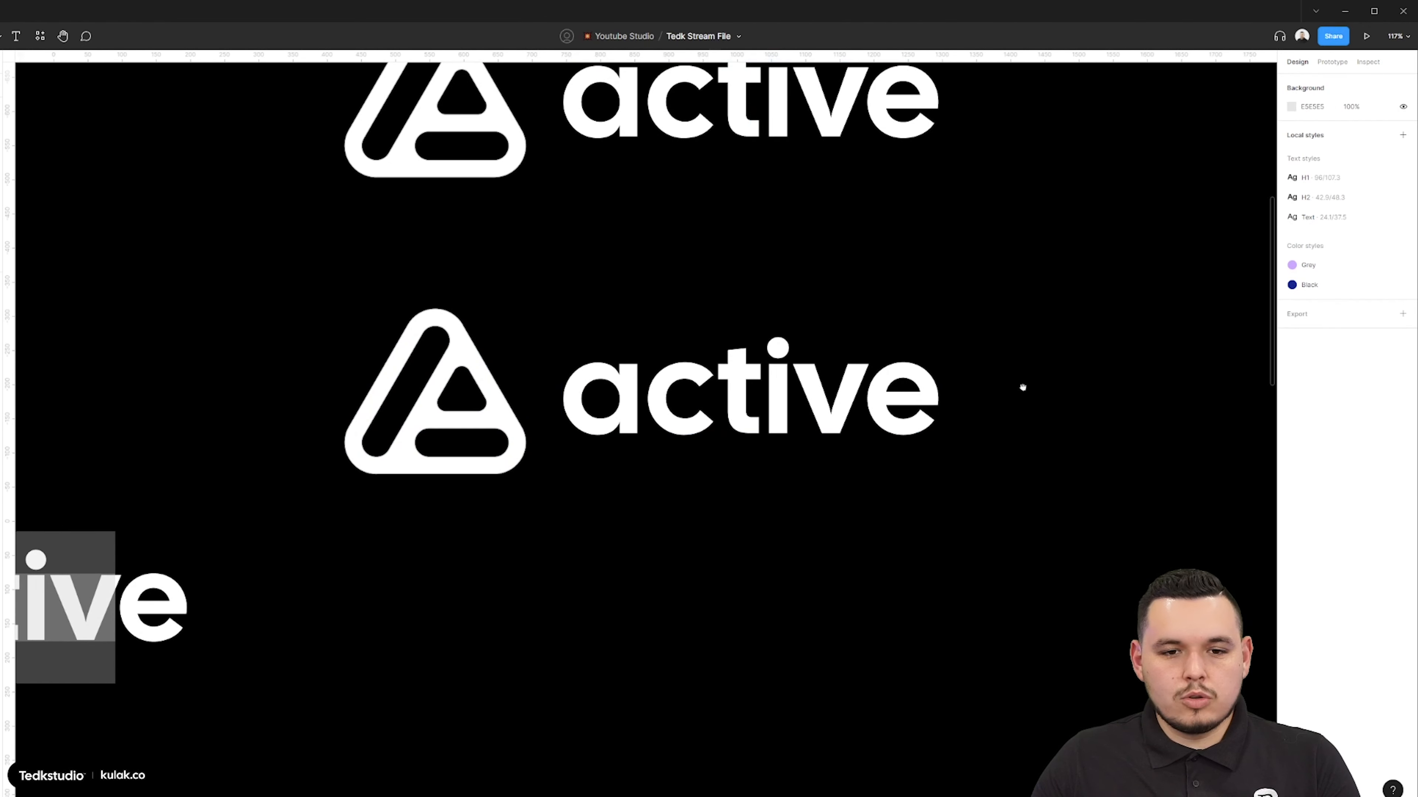
Scale the "active" wordmark in the lower copy down slightly
drag(1022, 386, 1029, 411)
click(931, 438)
key(k)
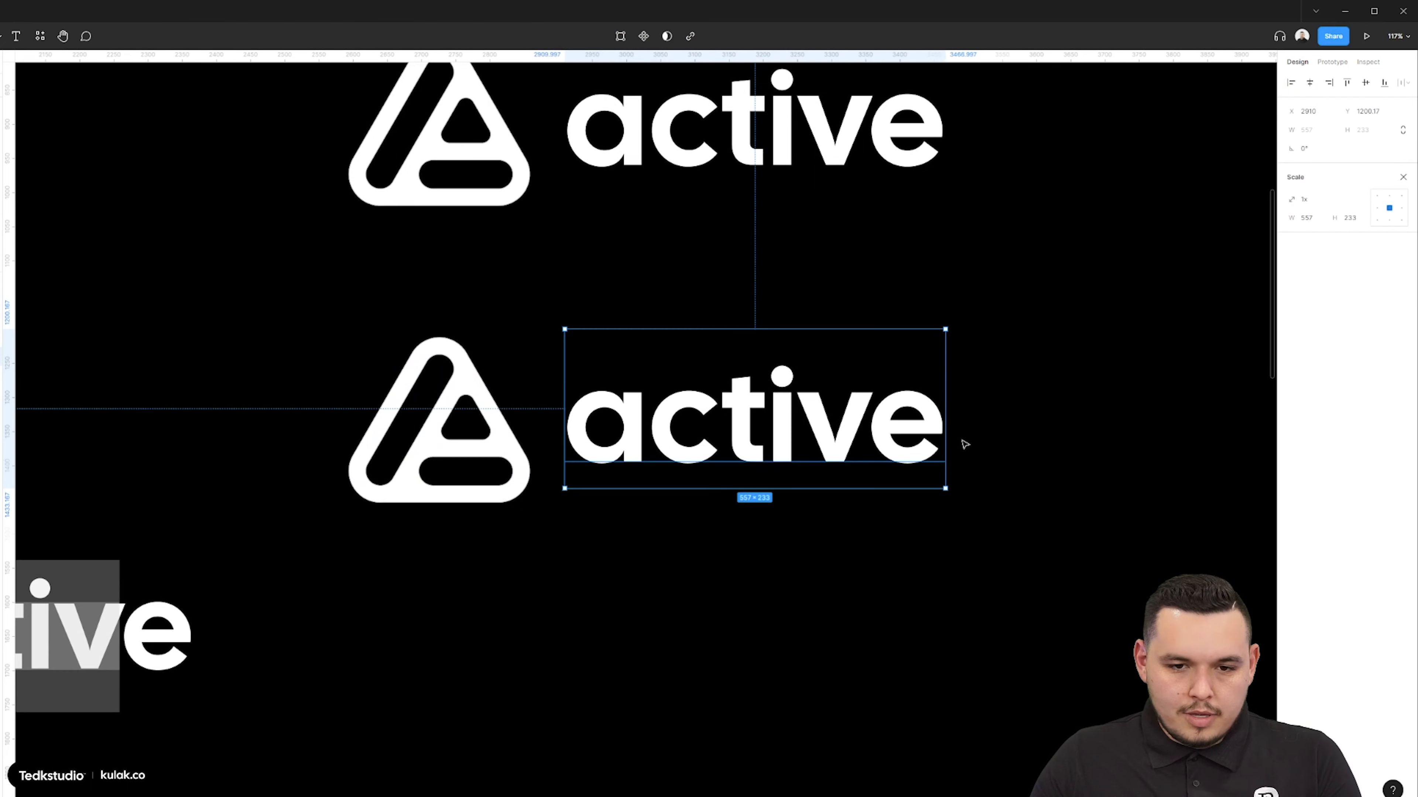
drag(947, 434, 942, 435)
scroll(684, 423, down, 4)
click(682, 517)
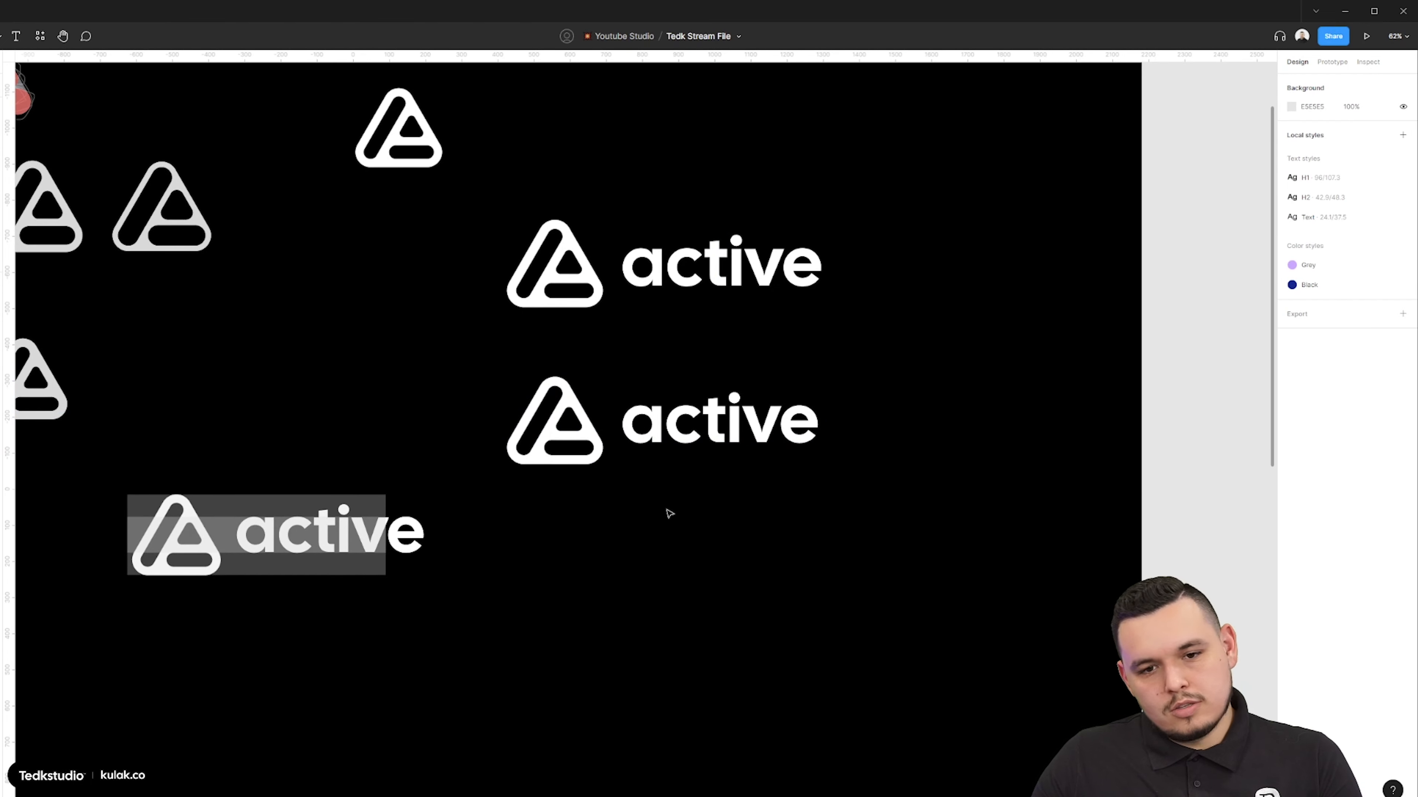
Move the lower symbol and wordmark further down, away from the upper version
drag(679, 532, 683, 521)
drag(507, 409, 687, 436)
drag(686, 419, 686, 462)
click(735, 551)
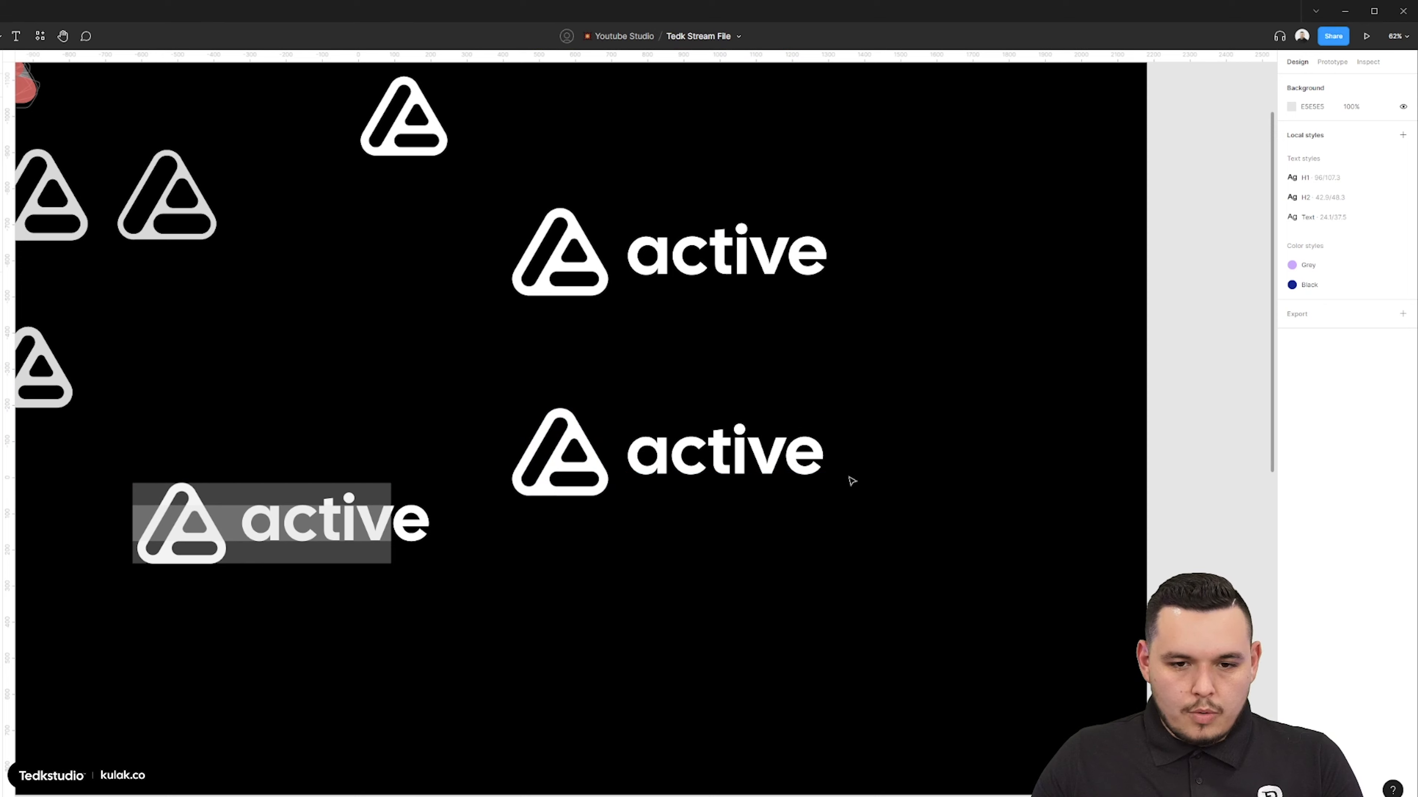
Duplicate the lower wordmark beneath itself and change the copy's text to "tm"
click(722, 472)
drag(748, 472, 754, 561)
double_click(754, 551)
text(tm)
key(Escape)
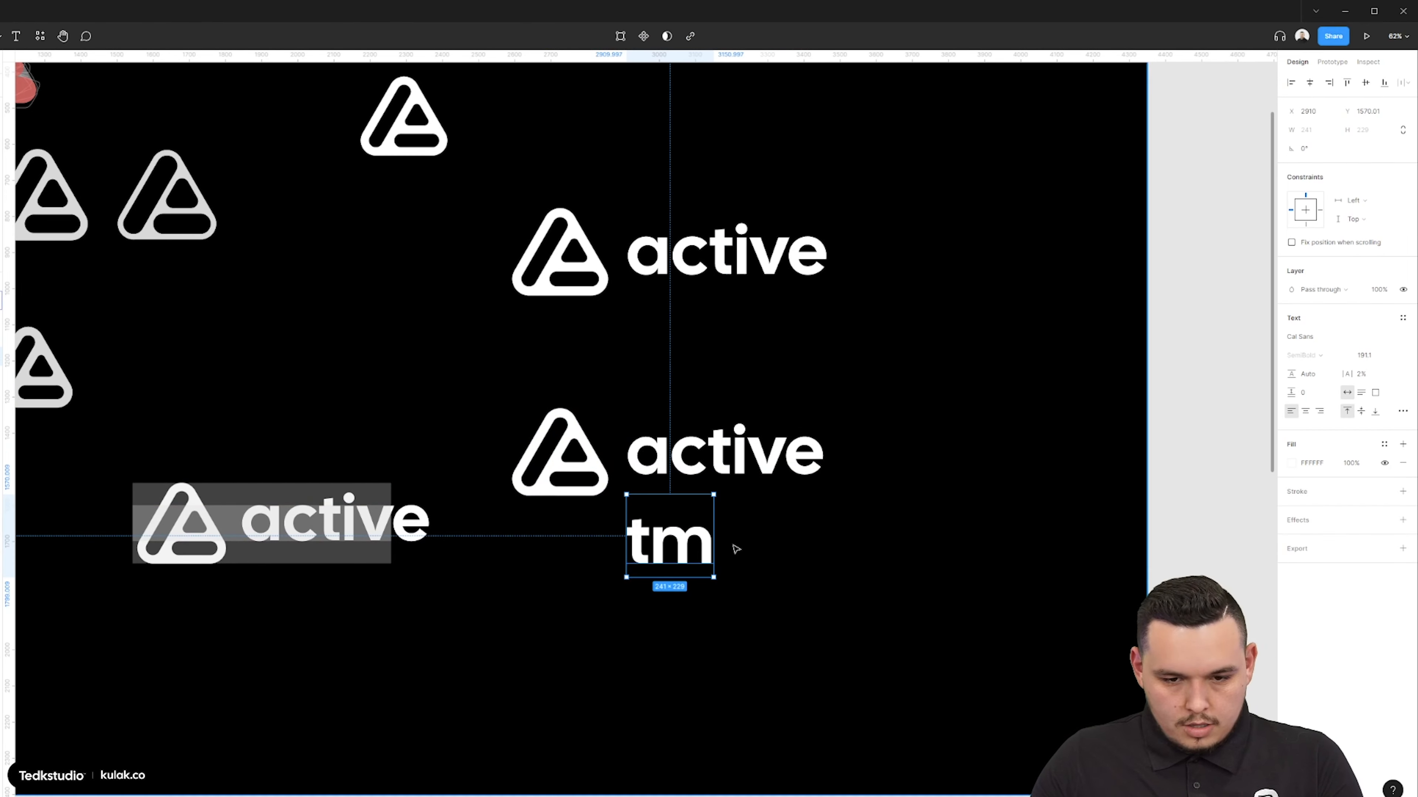
Shrink the "tm" mark to about 30 × 16 and place it at the upper right of the wordmark's final "e"
scroll(734, 547, up, 5)
drag(686, 514, 997, 271)
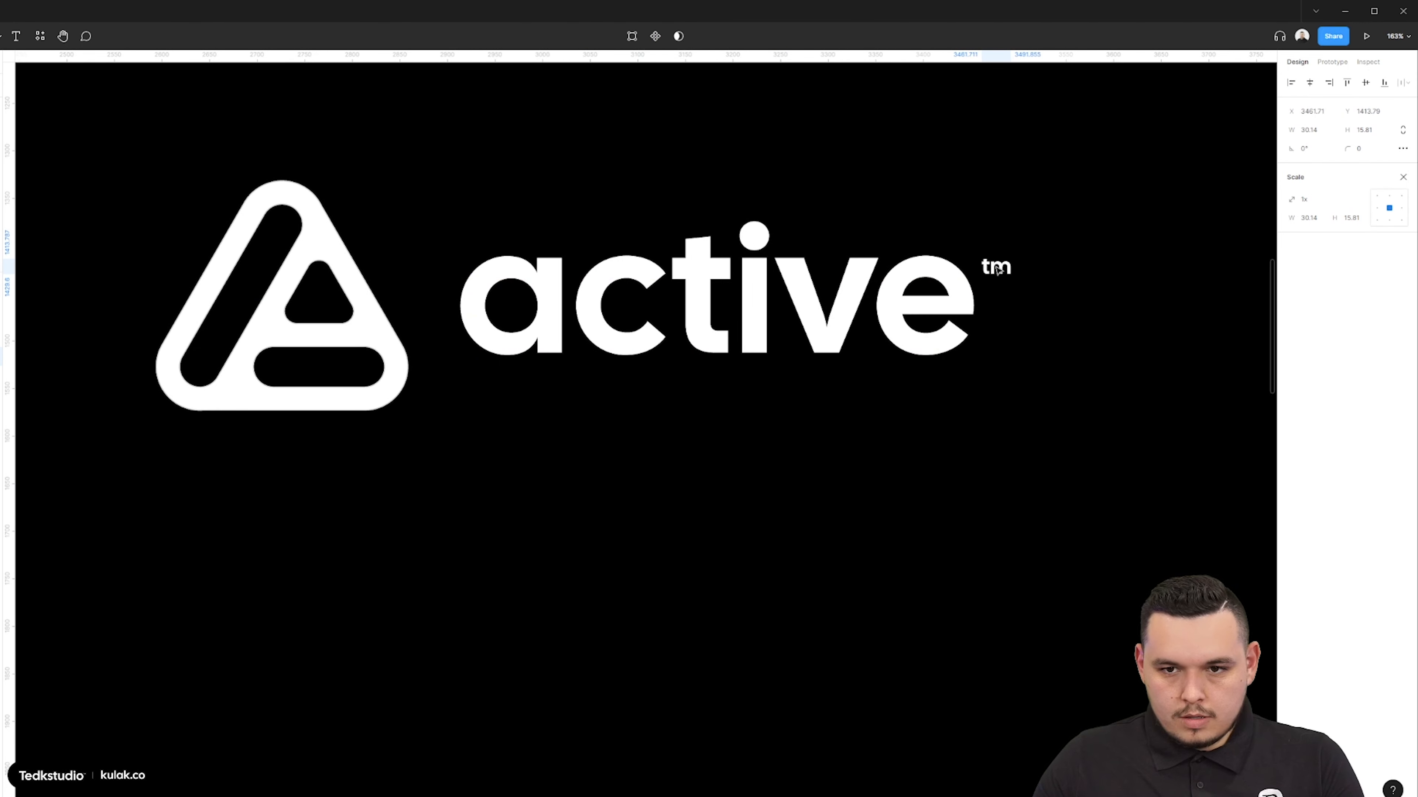
scroll(1008, 252, up, 5)
Group the symbol, wordmark and "tm" mark into one lockup and shift it slightly to the right
key(r)
drag(479, 184, 1087, 267)
drag(745, 261, 756, 266)
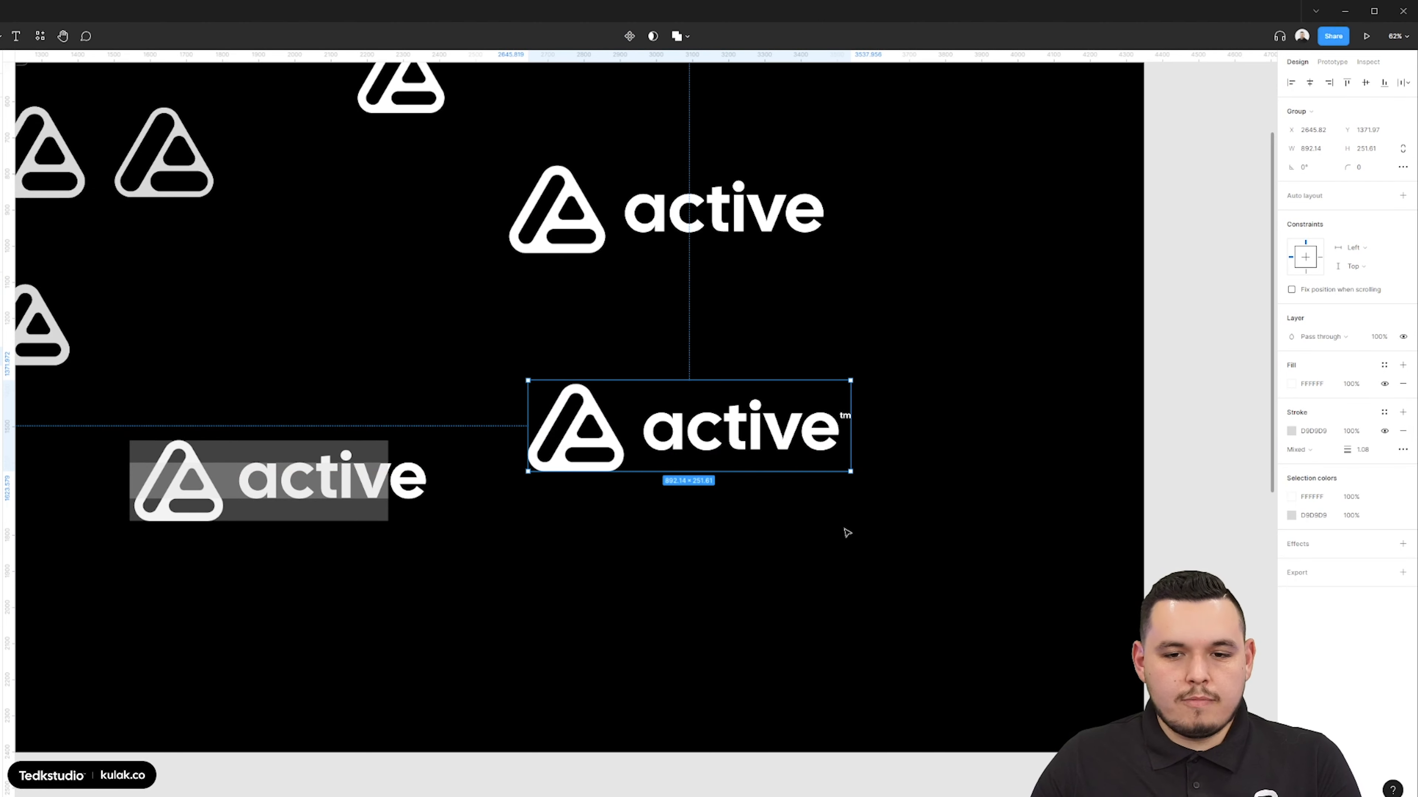
scroll(887, 541, down, 6)
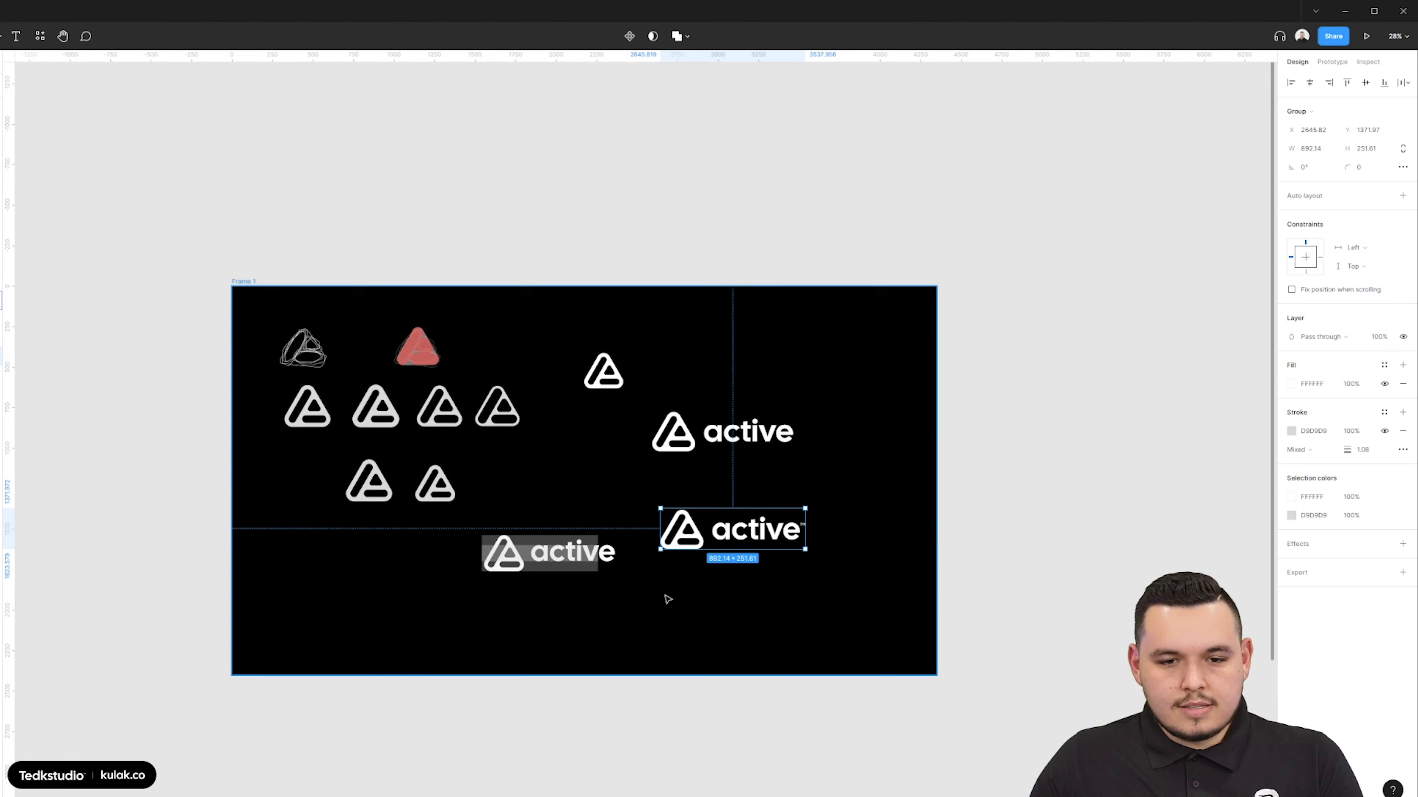
Scale the two guide-free lockups down together so the "tm" version is about 528 × 150
drag(845, 372, 242, 611)
drag(835, 611, 358, 371)
click(842, 517)
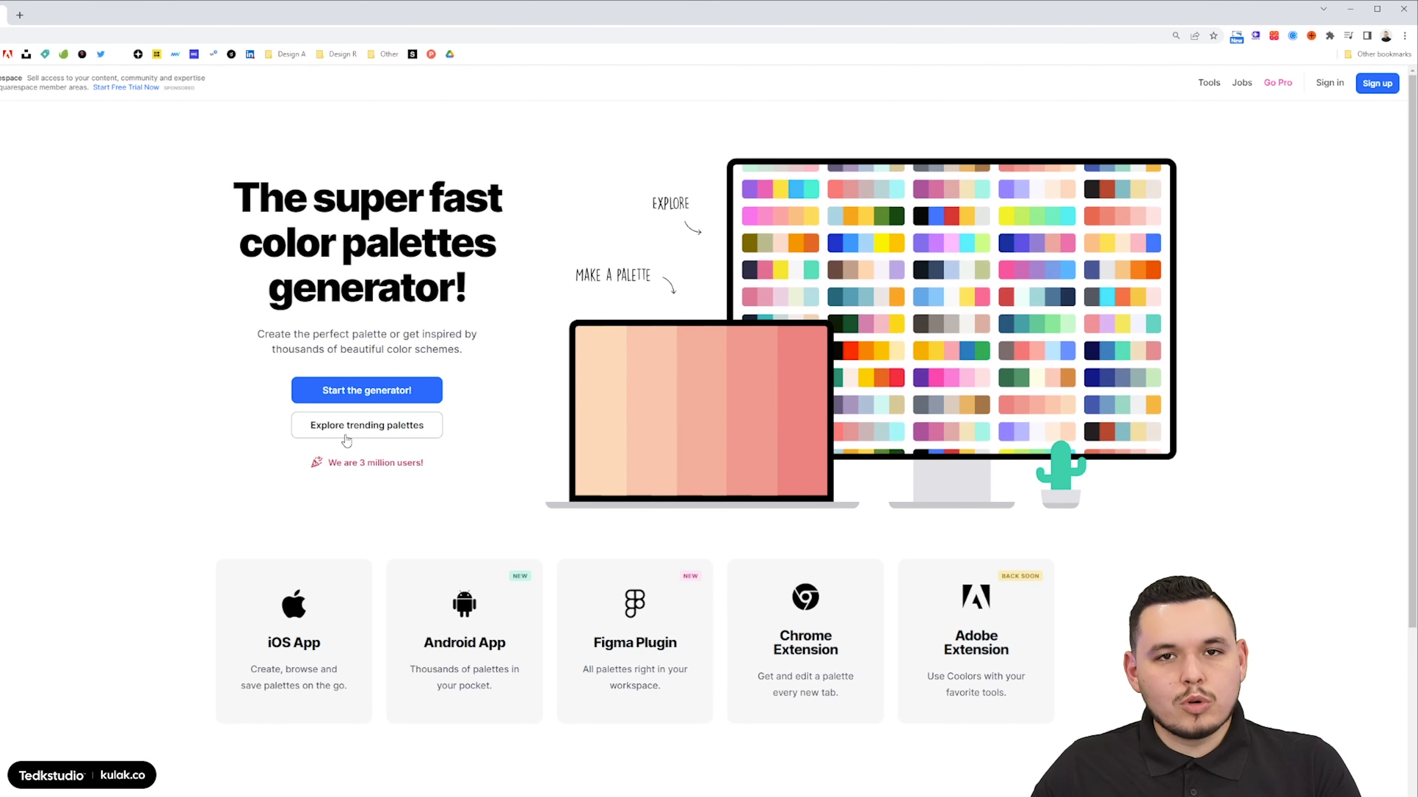
Switch to the Coolors site, open its trending palettes and snip the five-colour palette running from pink through purple to cyan
click(346, 440)
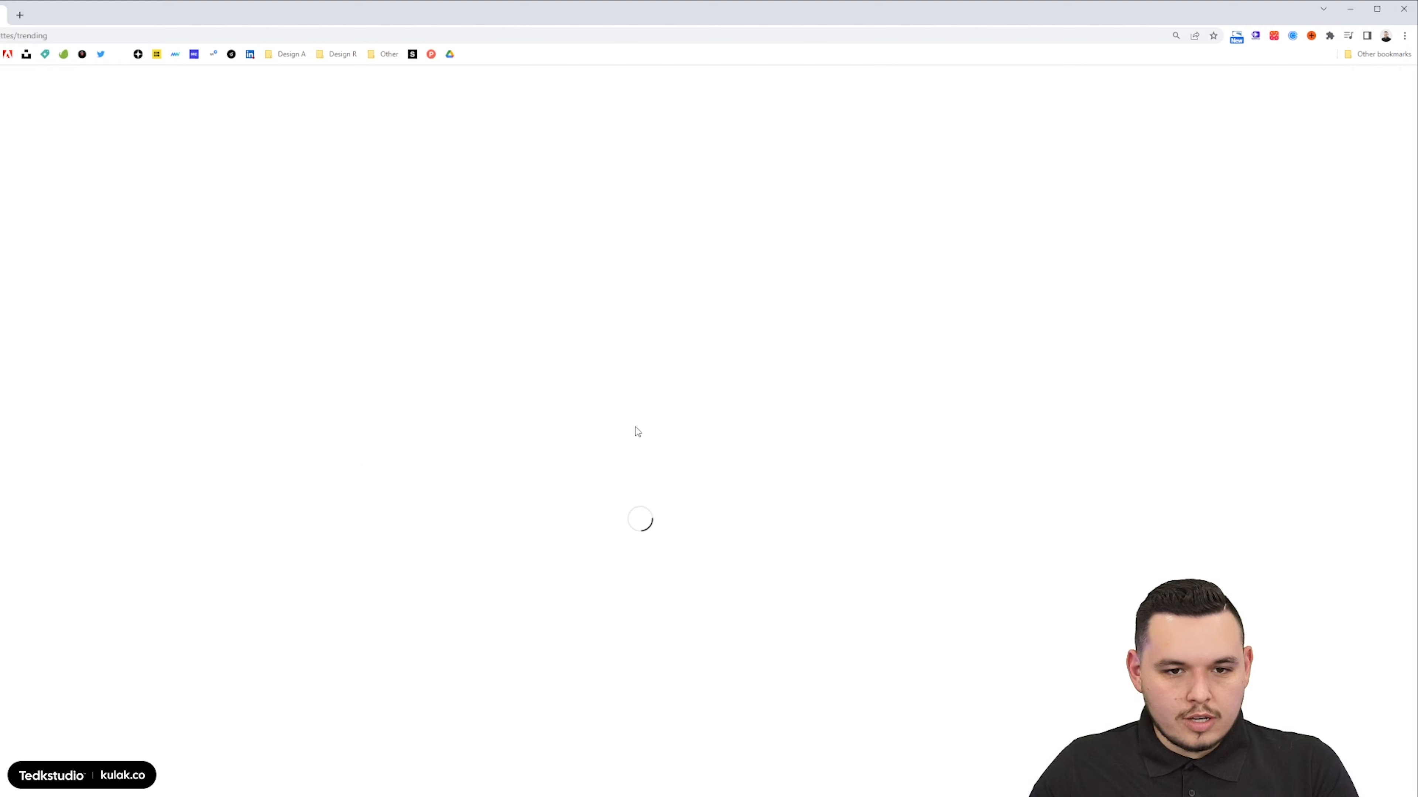
scroll(921, 279, down, 5)
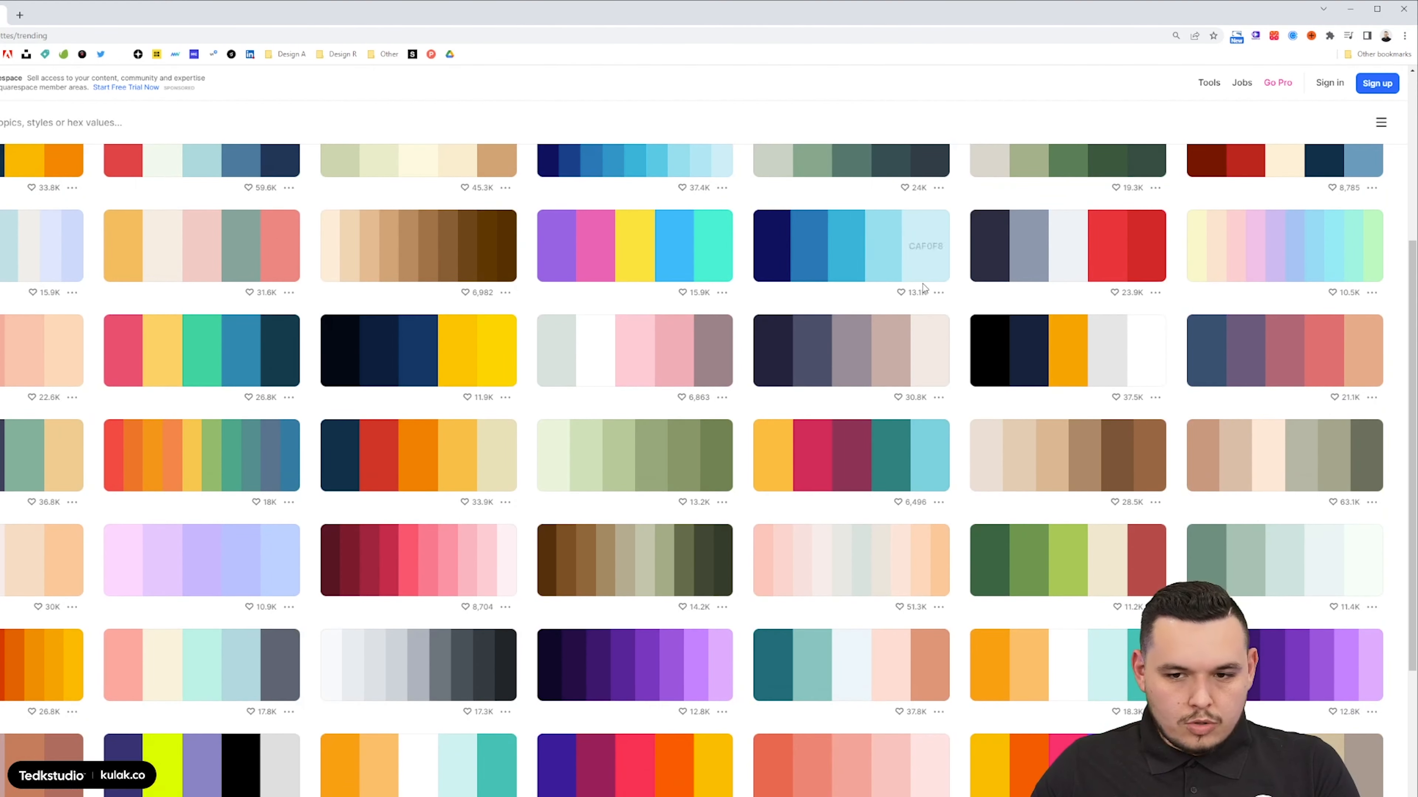
scroll(923, 289, down, 10)
key(super+shift+s)
drag(1178, 478, 1403, 582)
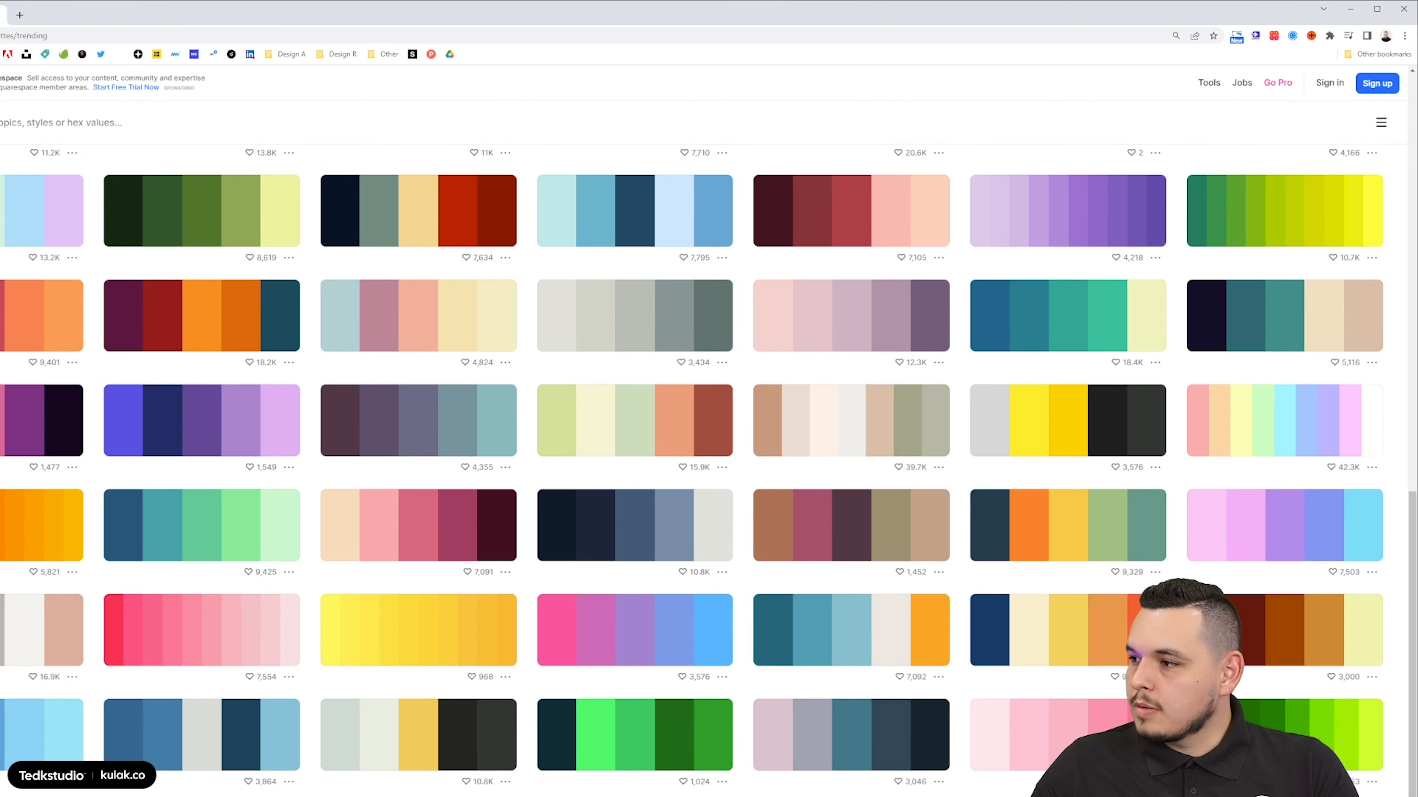
Switch back to Figma, paste the palette snip and place it below the "tm" lockup
key(alt+Tab)
scroll(718, 646, up, 5)
key(ctrl+v)
drag(664, 451, 470, 435)
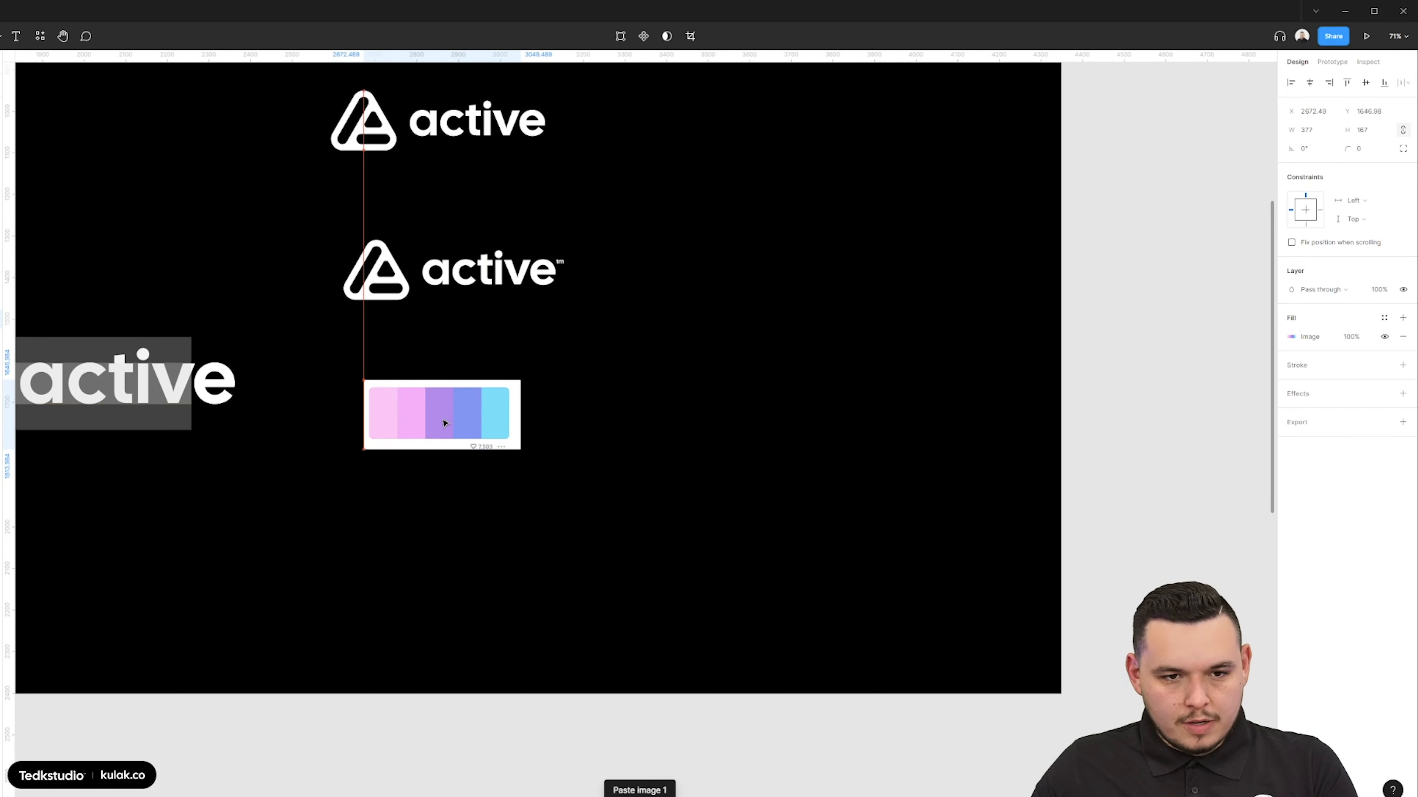
Create a row of five square swatches with fills sampled from the pasted palette, and remove the palette image
scroll(592, 411, up, 4)
mouse_move(598, 376)
mouse_down()
mouse_move(640, 402)
mouse_move(693, 401)
mouse_up()
key(ctrl+d)
click(618, 397)
key(i)
click(329, 418)
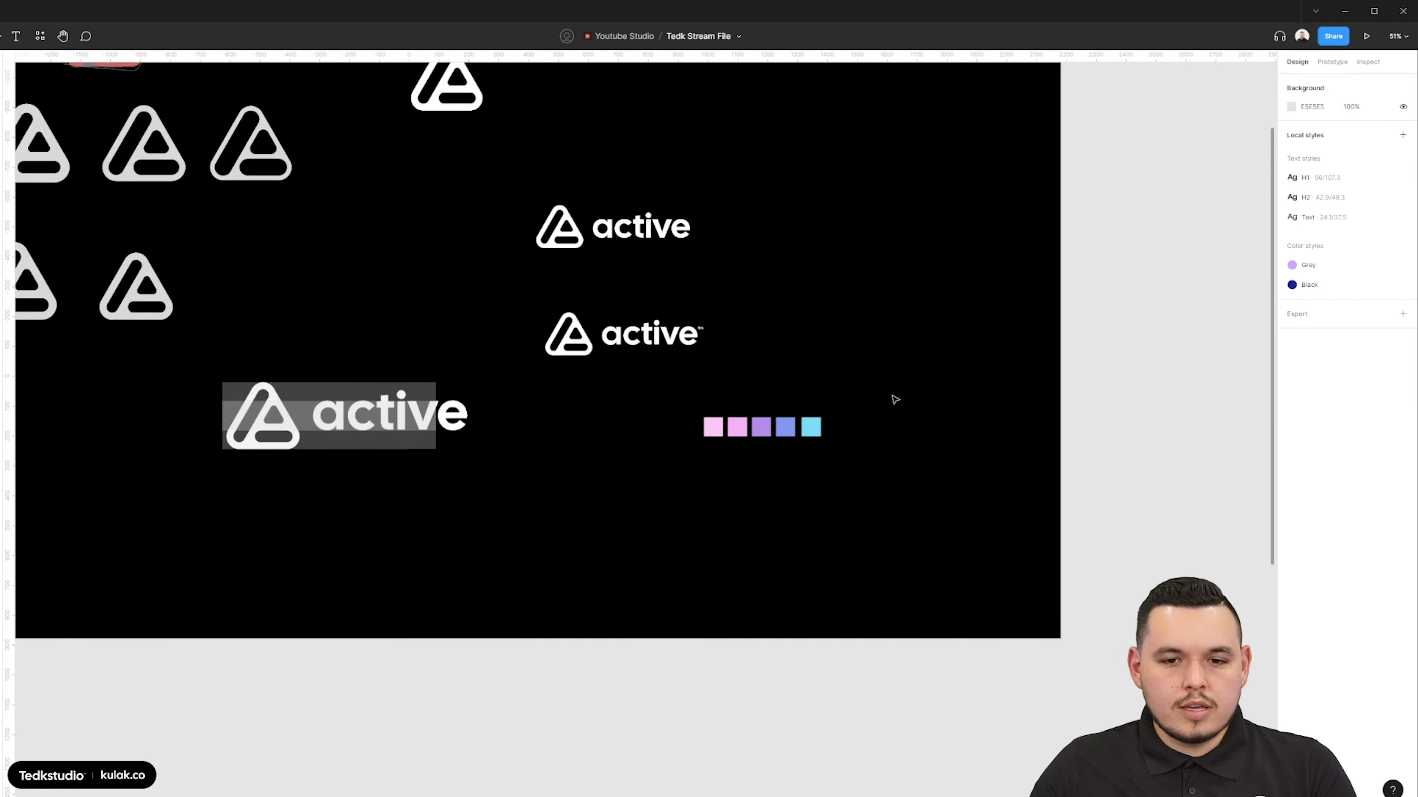
Move the five colour swatches down and left, to sit well below the "tm" lockup
drag(892, 396, 605, 501)
drag(759, 432, 562, 530)
click(558, 339)
Scale the guided lockup down to about 416 × 125 and move it beneath the early symbol versions
drag(718, 384, 857, 450)
click(626, 531)
click(559, 482)
key(k)
drag(608, 482, 476, 481)
scroll(476, 481, left, 3)
drag(569, 500, 205, 374)
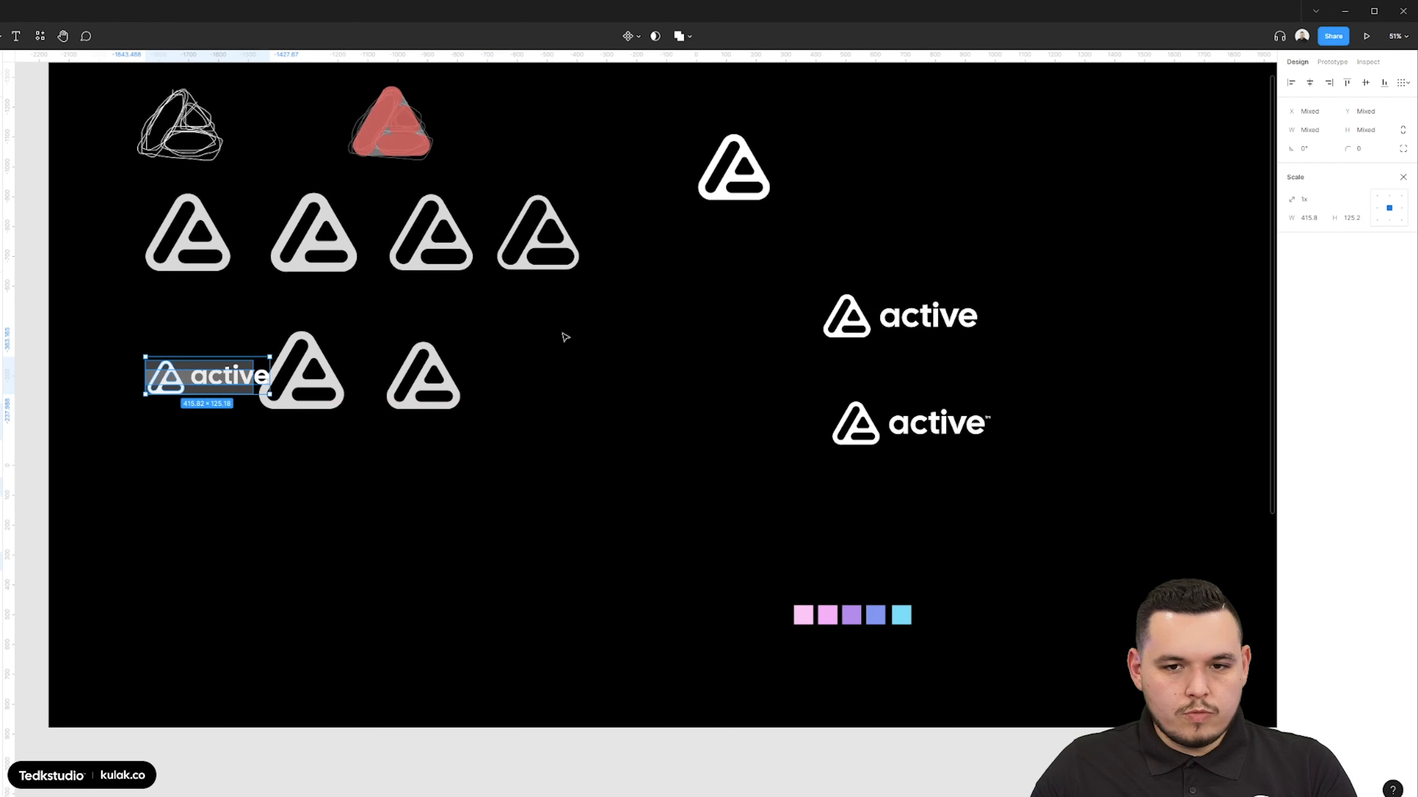
Rearrange the frame by moving the "tm" lockup and the colour swatches up and left into one column
drag(701, 162, 134, 511)
scroll(573, 472, right, 5)
drag(572, 472, 421, 275)
drag(660, 594, 608, 568)
scroll(466, 389, up, 5)
scroll(604, 412, down, 3)
scroll(610, 571, down, 4)
Duplicate the white "tm" lockup between the original and the swatches, and remove the stroke from the copy's symbol
drag(485, 699, 577, 472)
scroll(537, 416, up, 4)
click(497, 345)
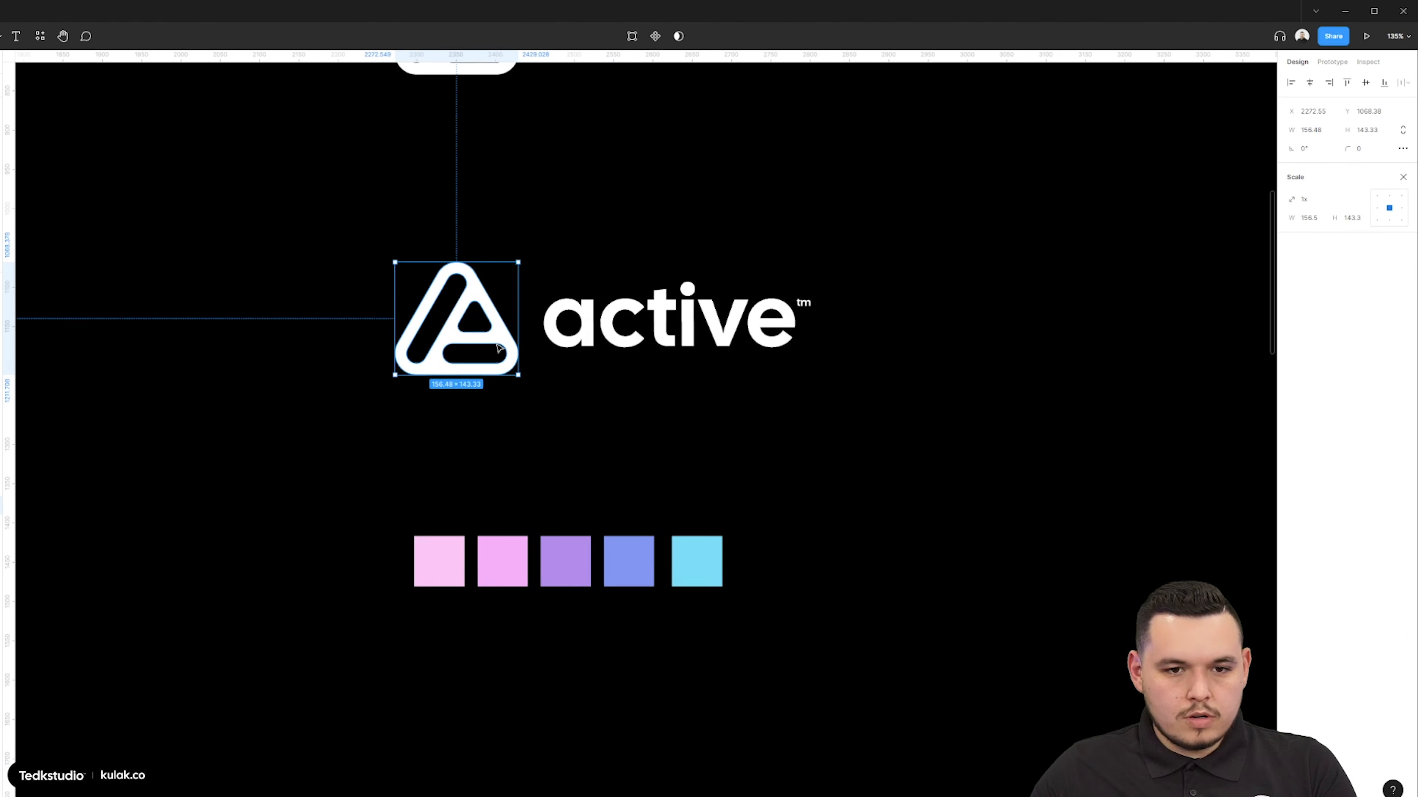
click(1308, 368)
key(Delete)
Fill the symbol with a diagonal linear gradient from the lightest pink swatch to the cyan swatch (72DDF7)
click(1293, 322)
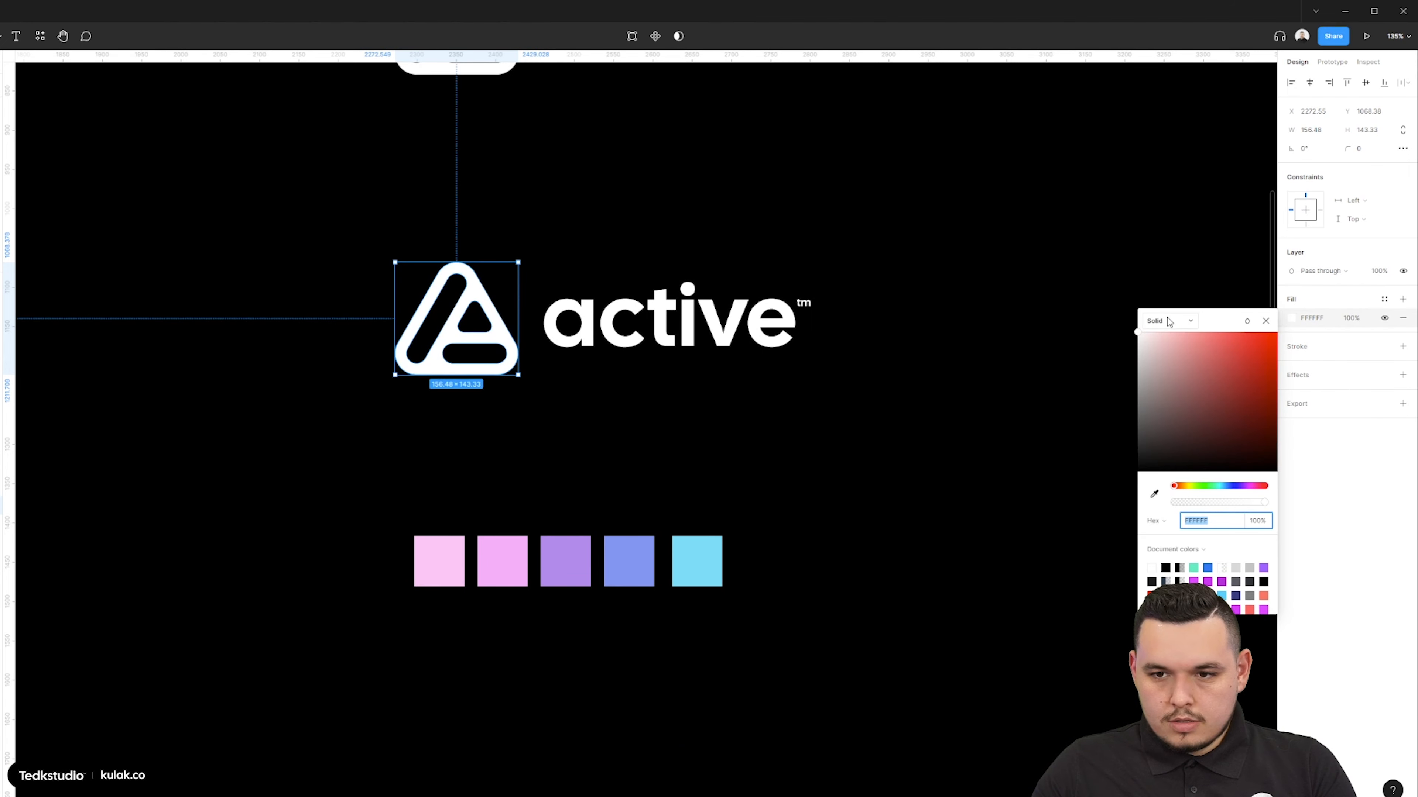
click(1157, 320)
click(1159, 335)
key(i)
click(443, 545)
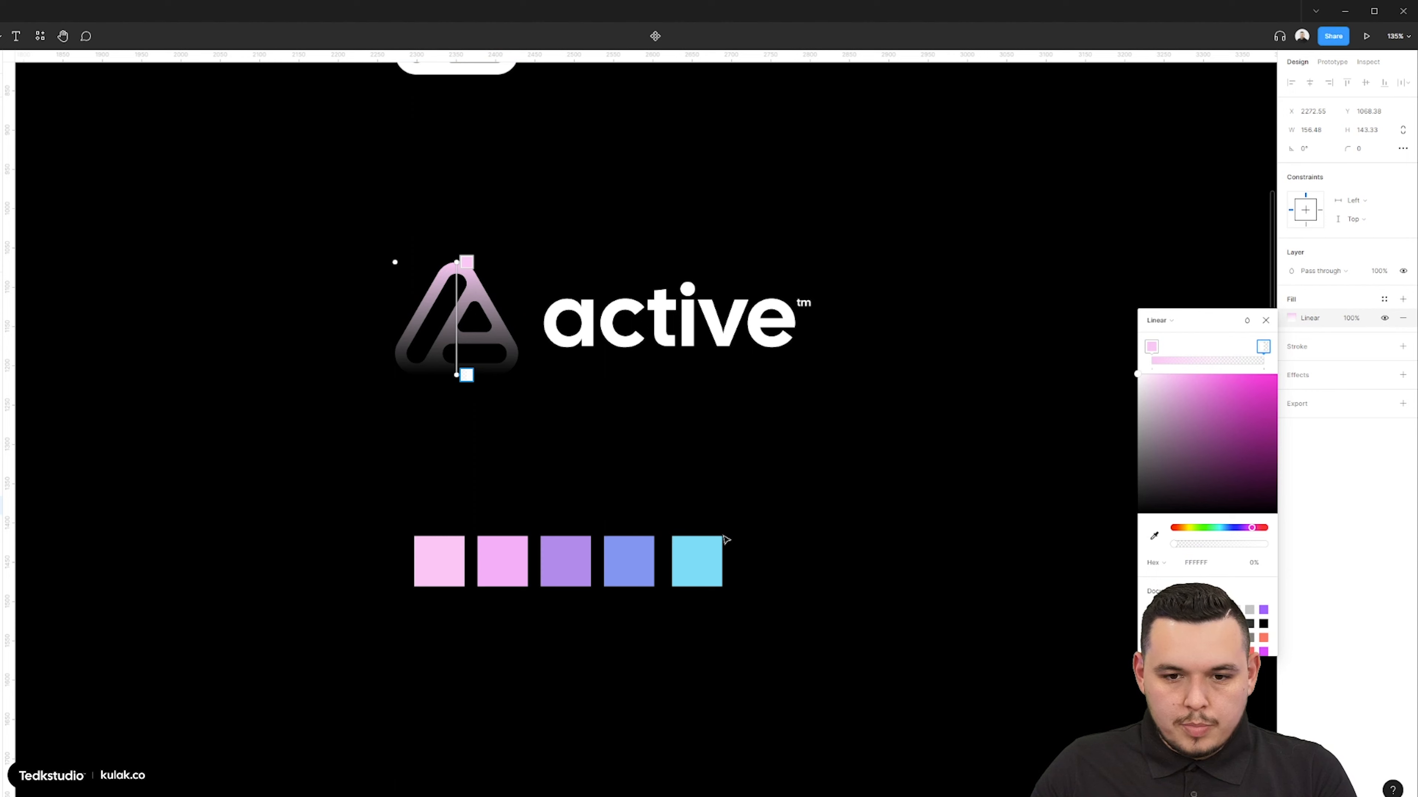
key(i)
click(702, 565)
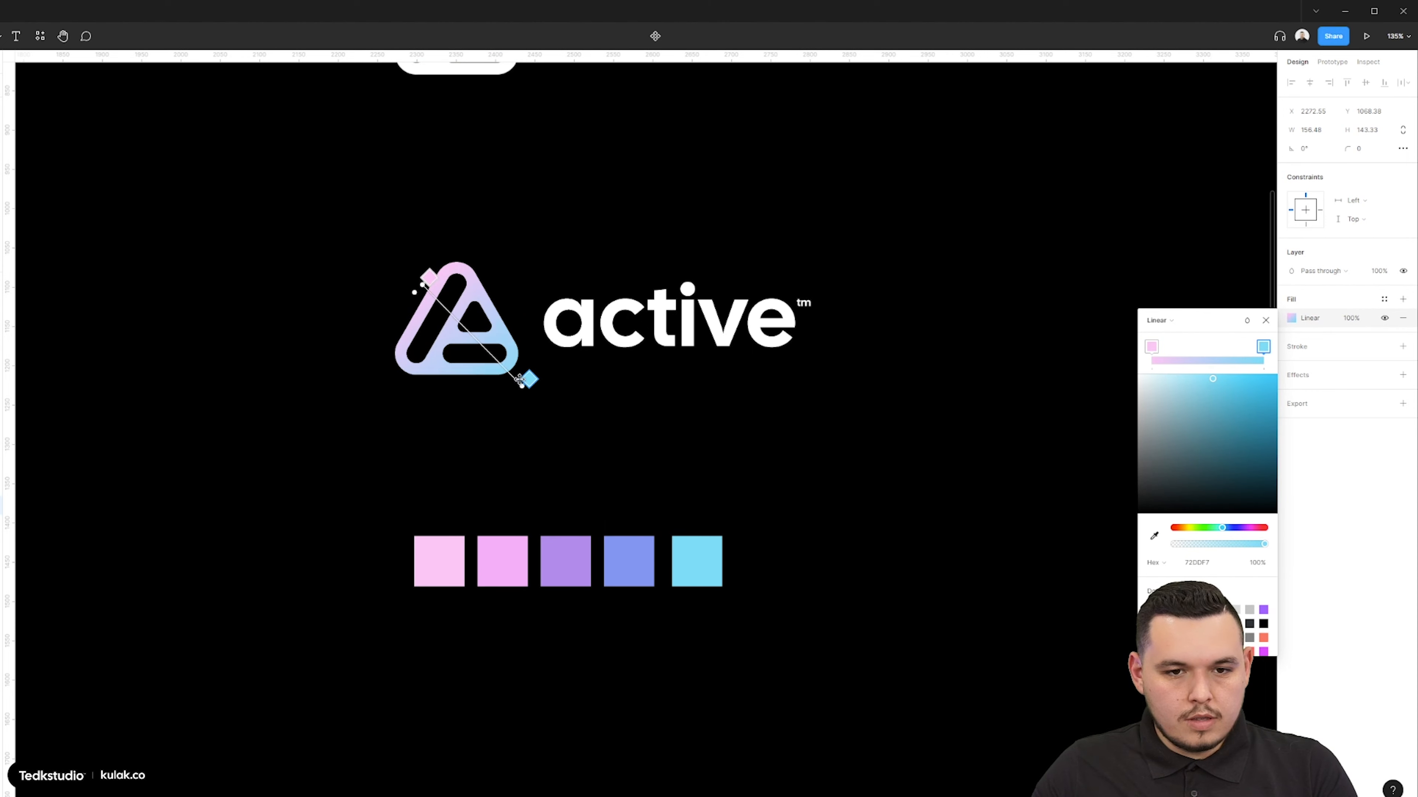
Duplicate the gradient lockup to the right and fill the copy's symbol with the second pink swatch colour
drag(573, 245, 262, 445)
scroll(363, 406, down, 3)
drag(339, 412, 699, 417)
click(674, 382)
click(657, 370)
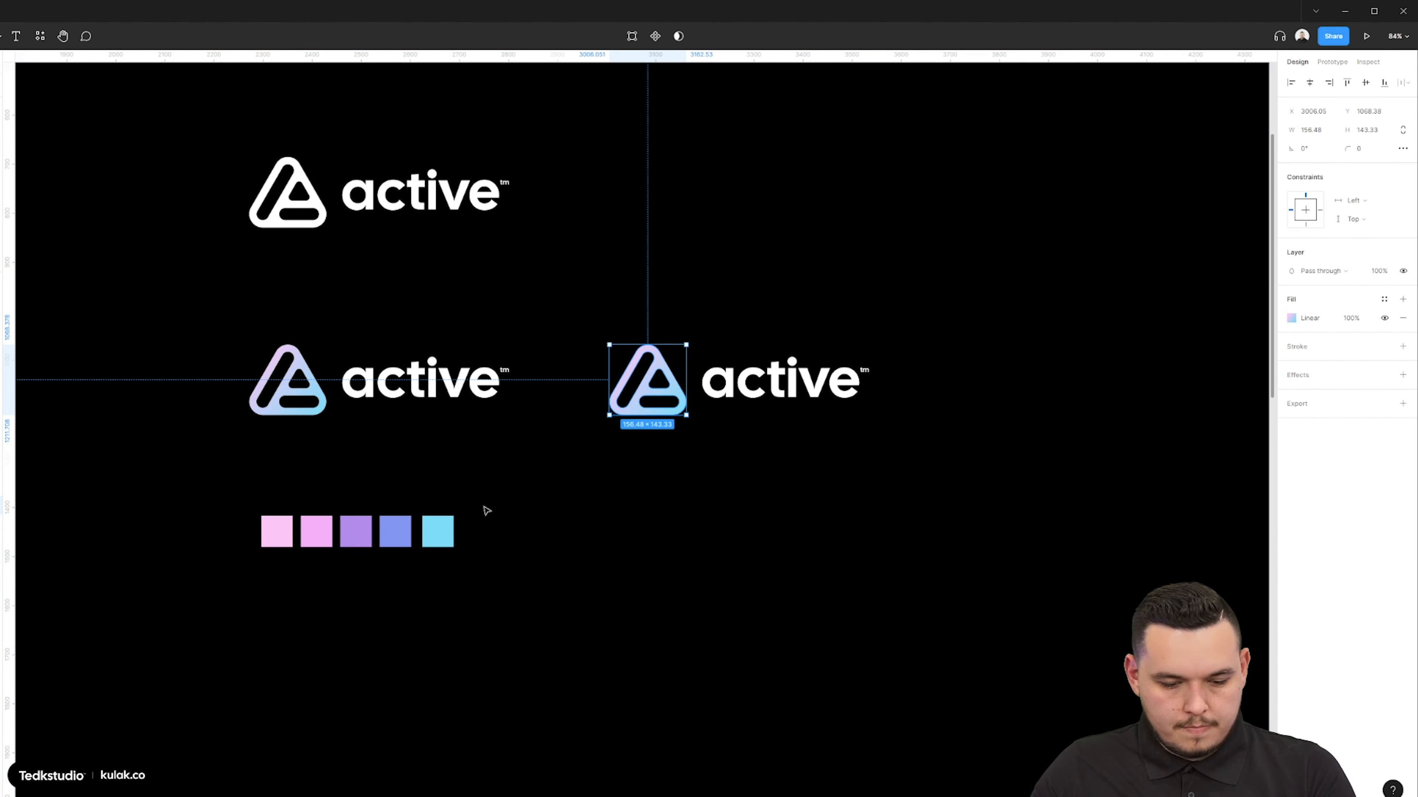
key(i)
click(316, 532)
Duplicate the pink lockup below itself and fill the copy's symbol with the cyan swatch colour, 72DDF7
click(561, 374)
drag(559, 370, 746, 535)
click(675, 533)
key(i)
click(446, 540)
click(520, 572)
Duplicate the cyan lockup above the pink one and distribute the three lockups with equal vertical spacing
drag(519, 500, 818, 586)
drag(735, 504, 735, 253)
drag(994, 215, 635, 567)
key(alt+shift+v)
click(623, 584)
Fill the symbol of the lowest lockup with the blue swatch colour
scroll(621, 586, up, 1)
ctrl+click(645, 543)
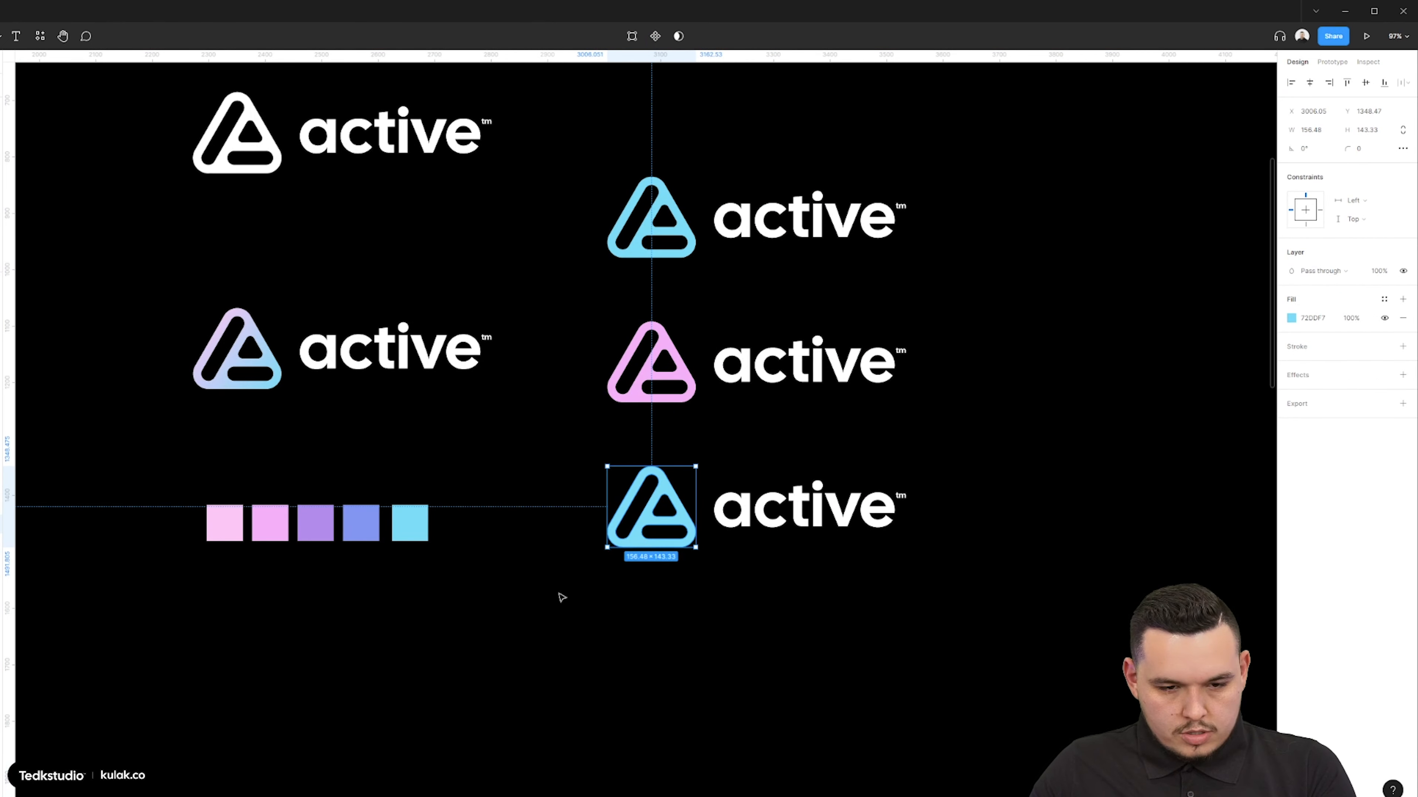
key(i)
click(360, 522)
Duplicate the blue lockup below itself and fill the copy's symbol with the purple swatch colour
key(ctrl+d)
key(i)
click(315, 523)
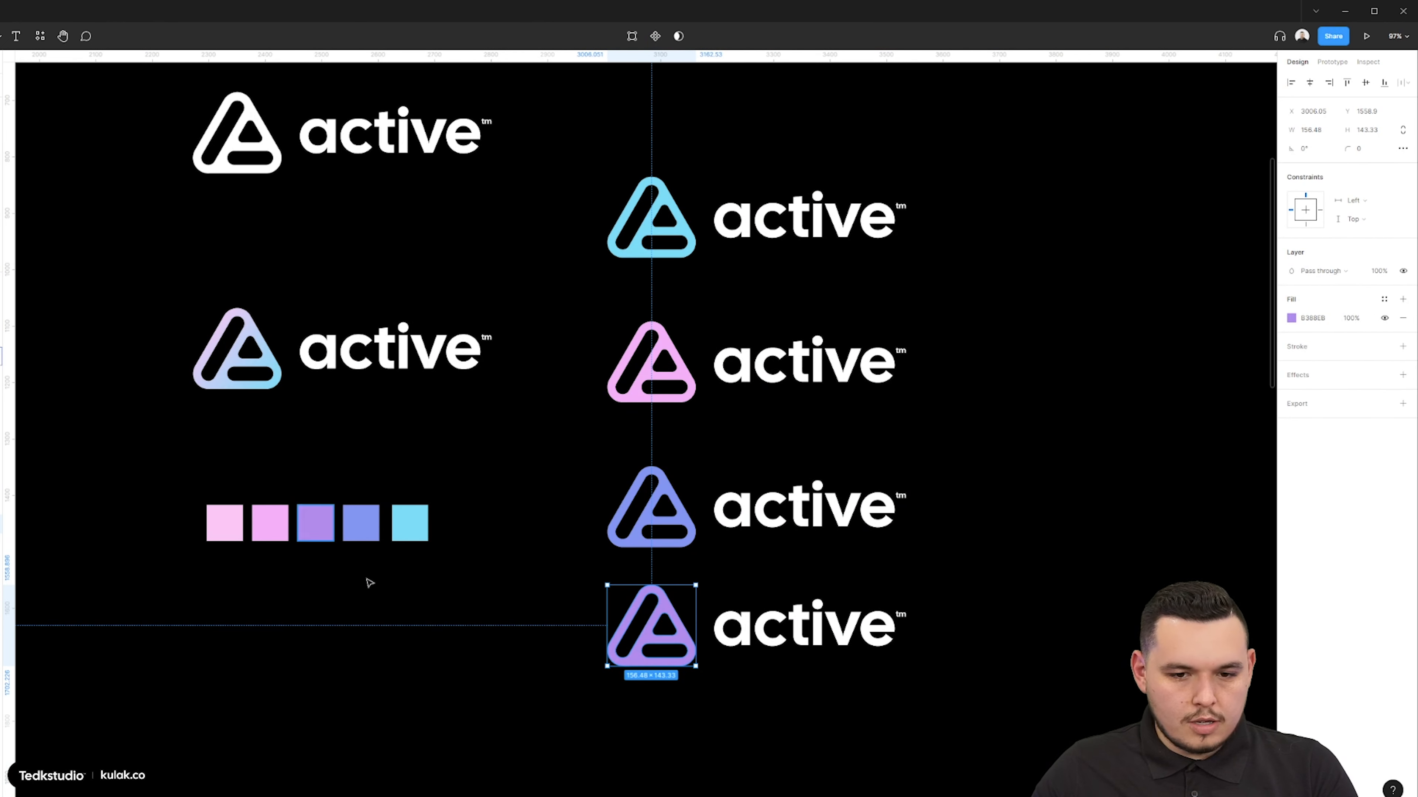
Distribute the cyan, pink, blue and purple lockups with equal vertical spacing
key(Escape)
drag(554, 281, 981, 672)
shift+click(804, 218)
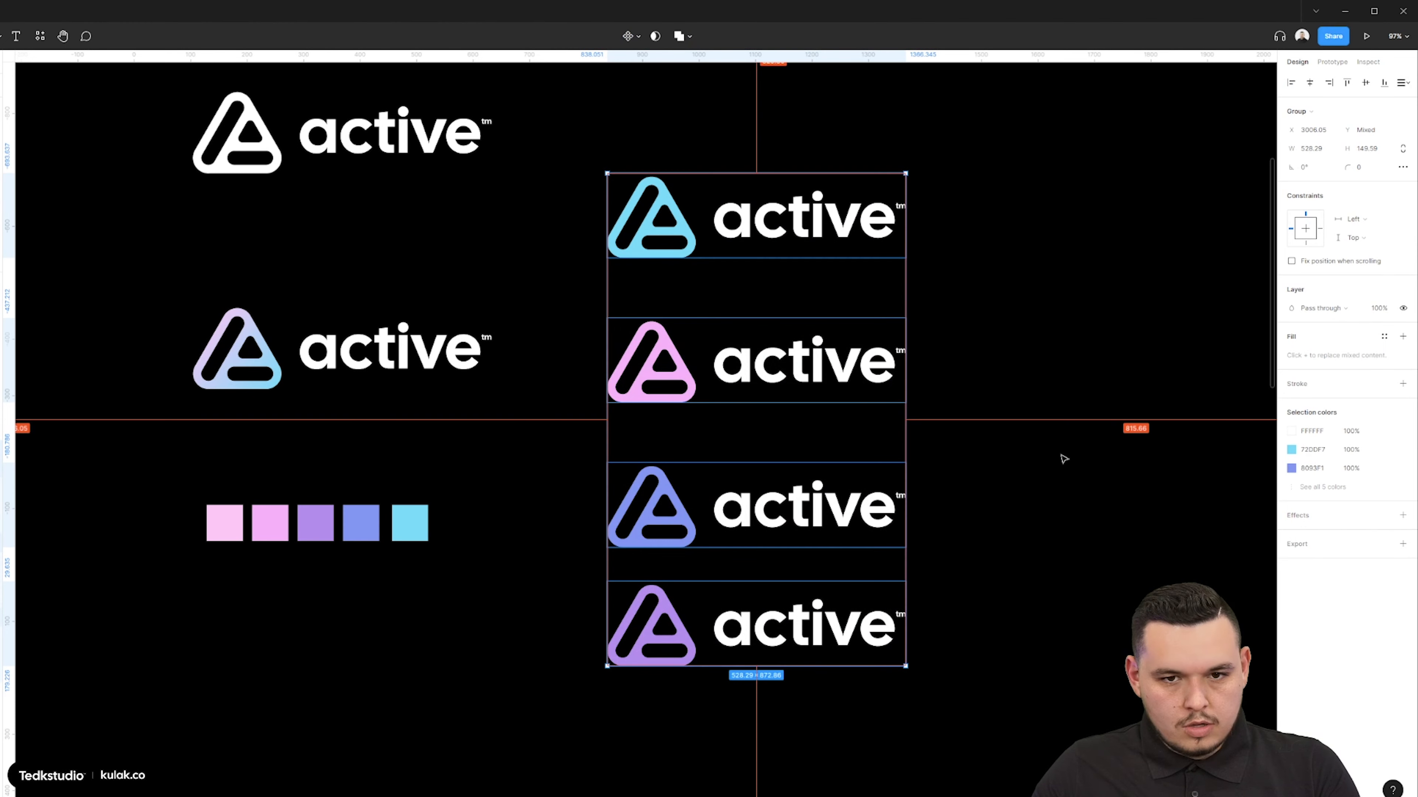
key(alt+shift+v)
key(Escape)
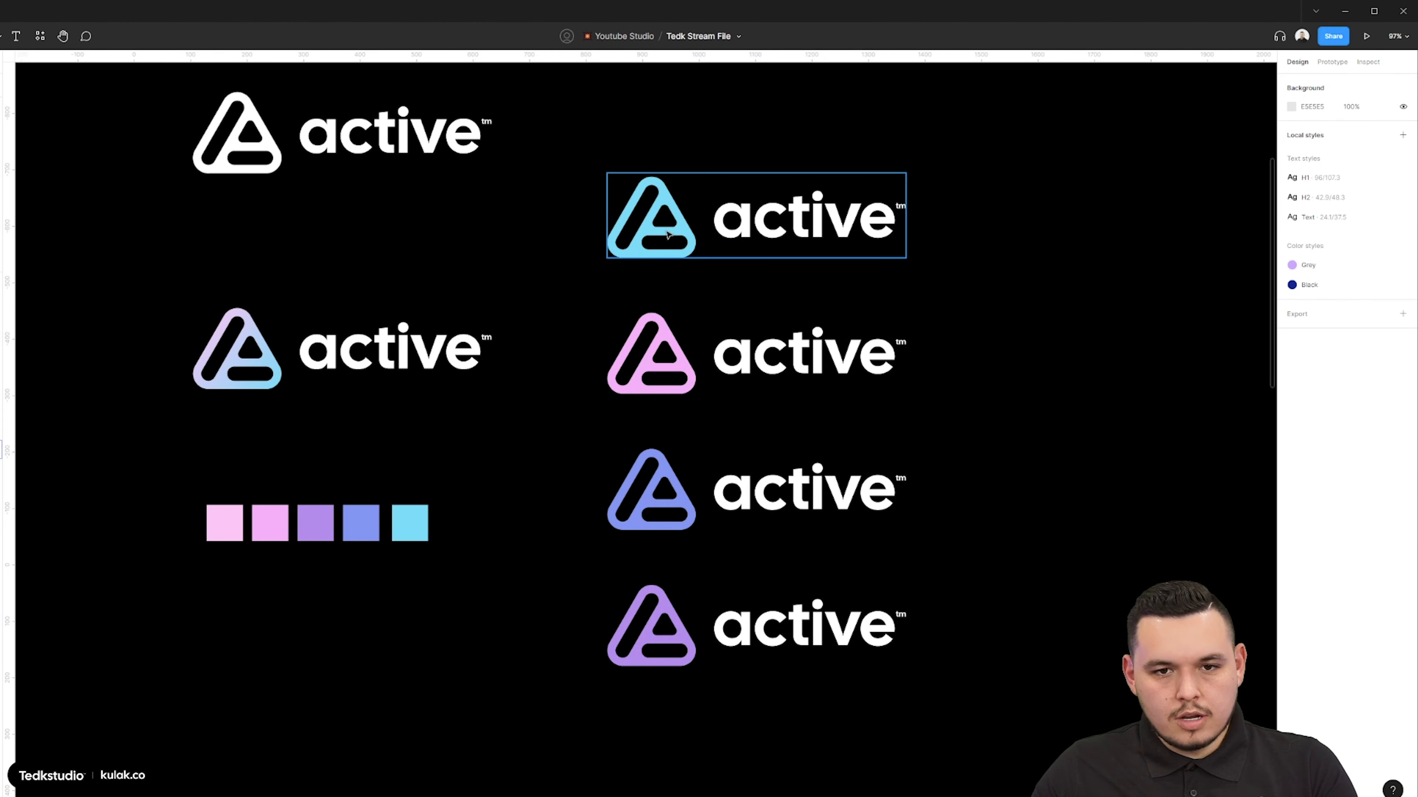
Duplicate the cyan lockup and place the copy below the row of colour swatches
scroll(958, 325, down, 3)
scroll(893, 393, left, 3)
drag(954, 176, 600, 556)
scroll(502, 607, up, 4)
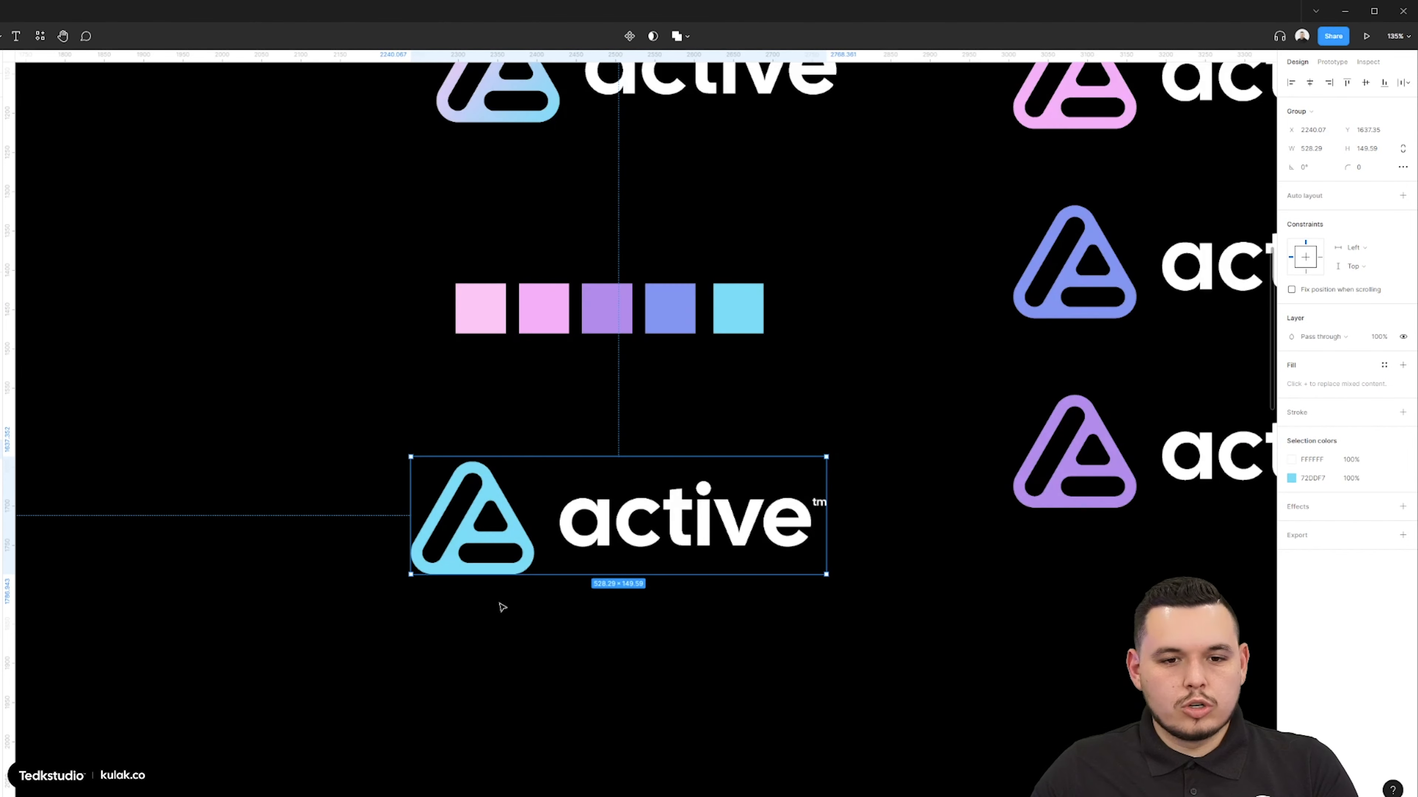
Cover the cyan copy's symbol with three circles about 131 × 131, filled with the lightest pink, purple and blue swatch colours
scroll(725, 627, up, 2)
key(o)
drag(522, 497, 601, 578)
drag(559, 536, 471, 506)
drag(539, 393, 524, 407)
key(i)
click(514, 240)
click(454, 528)
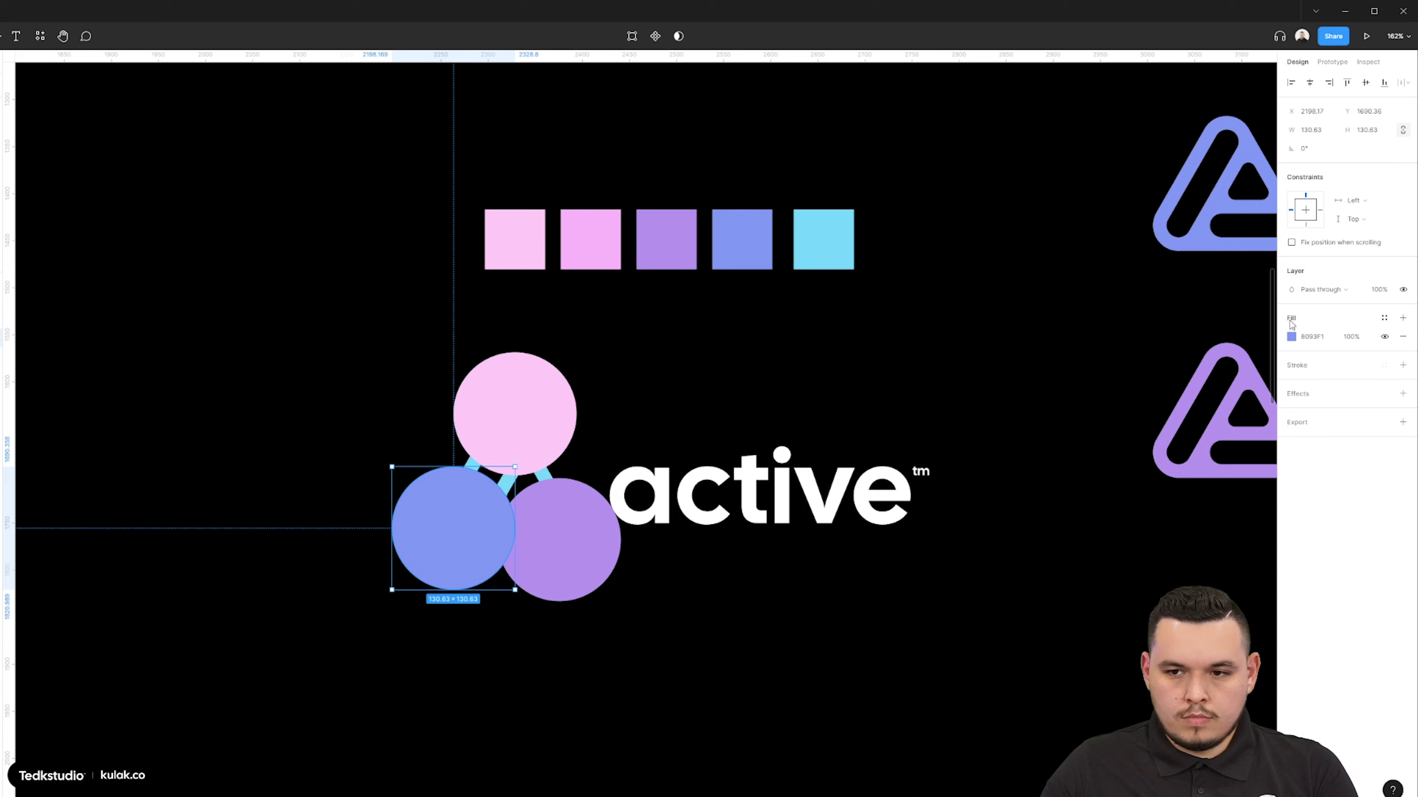
Recolour the three circles over the symbol with more saturated fills: blue 2C5AFF, a vivid purple and a brighter pink
click(1291, 337)
drag(1236, 503, 1230, 503)
drag(1225, 352, 1250, 337)
drag(582, 546, 590, 535)
click(1292, 336)
mouse_move(1197, 362)
mouse_down()
mouse_move(1225, 350)
mouse_move(1195, 351)
mouse_up()
click(515, 413)
click(1291, 337)
Mask the three circles with the cyan symbol's shape and apply a layer blur to them so their colours blend
click(507, 483)
click(678, 36)
click(528, 444)
shift+click(486, 516)
shift+click(553, 503)
click(1403, 459)
click(1323, 478)
click(1326, 501)
click(1291, 478)
drag(498, 514, 489, 516)
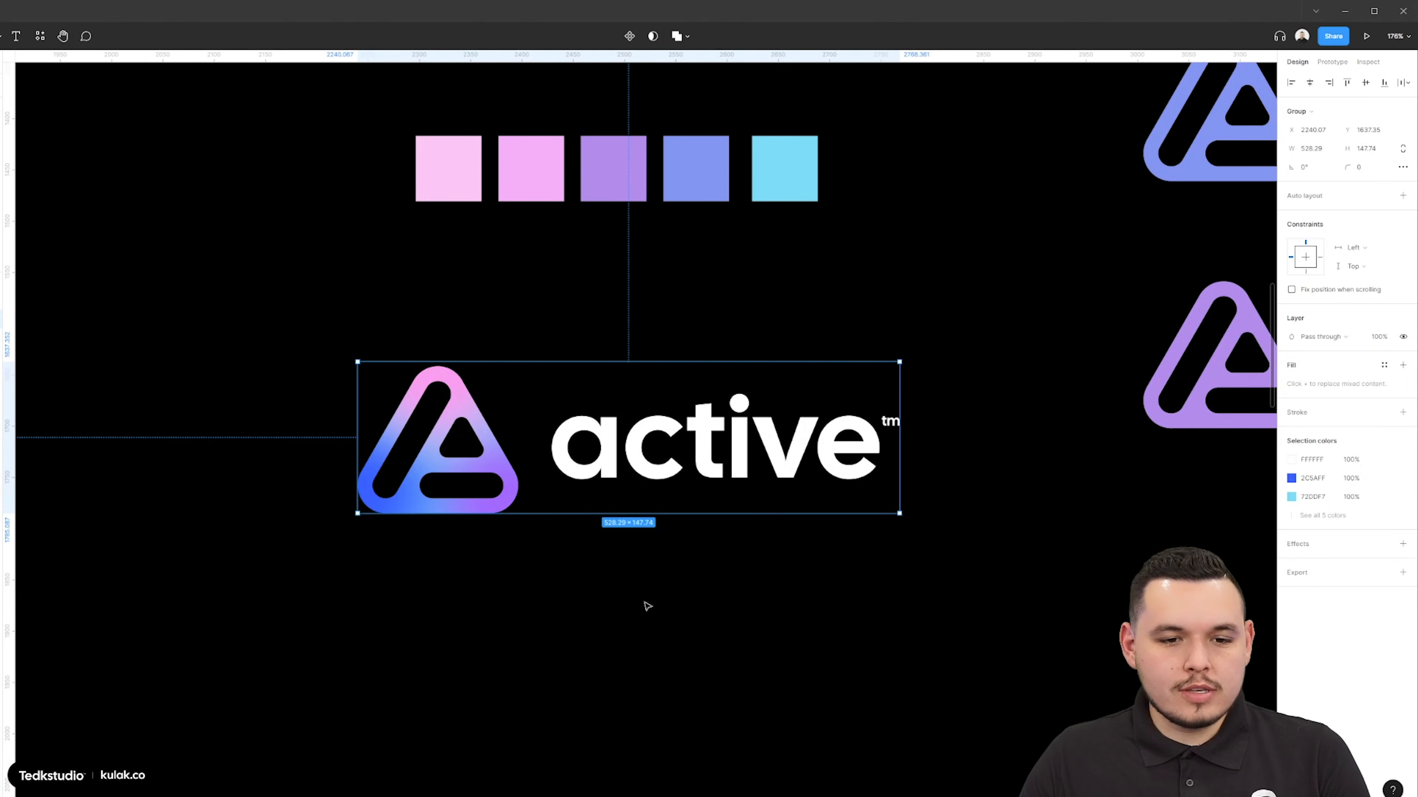
click(645, 604)
drag(504, 611, 510, 559)
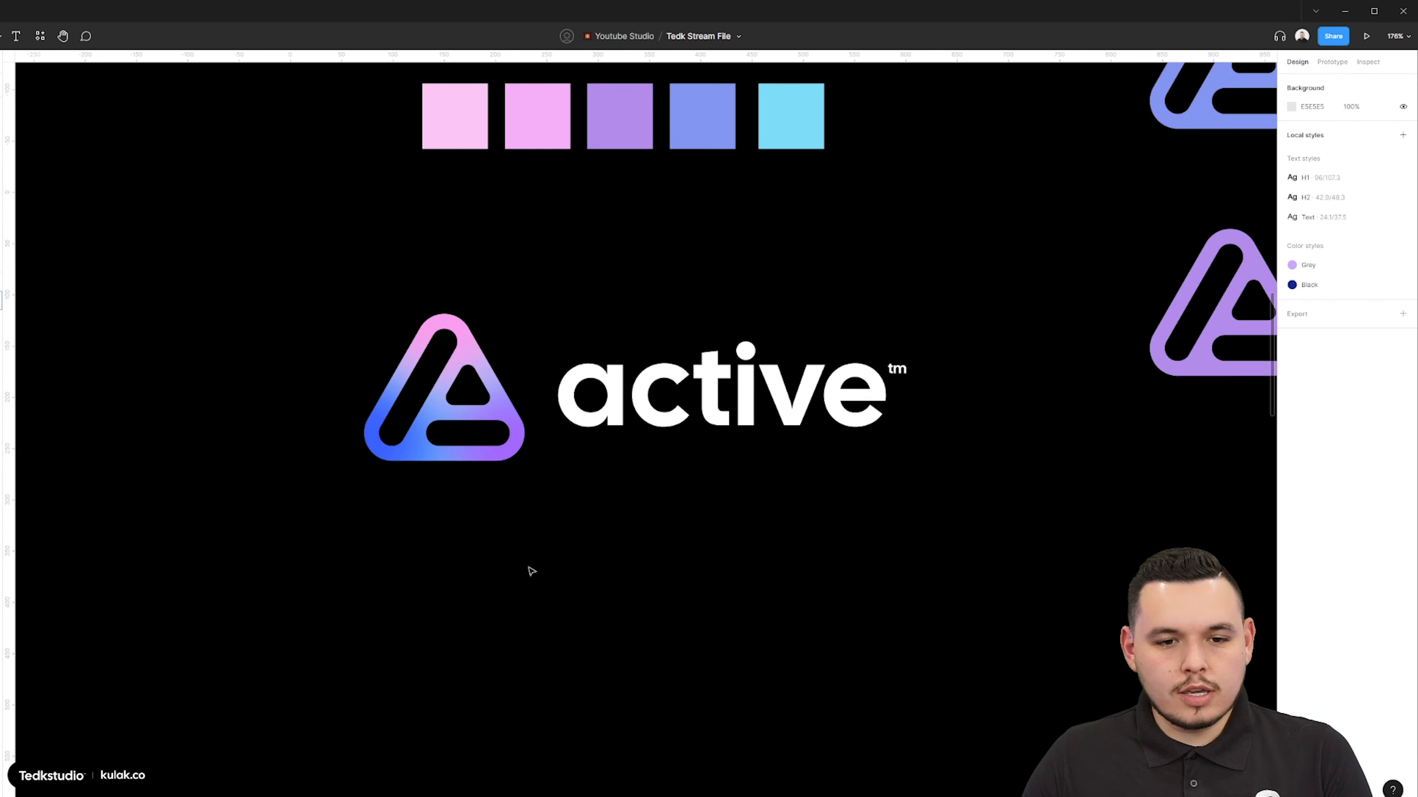
scroll(527, 569, down, 3)
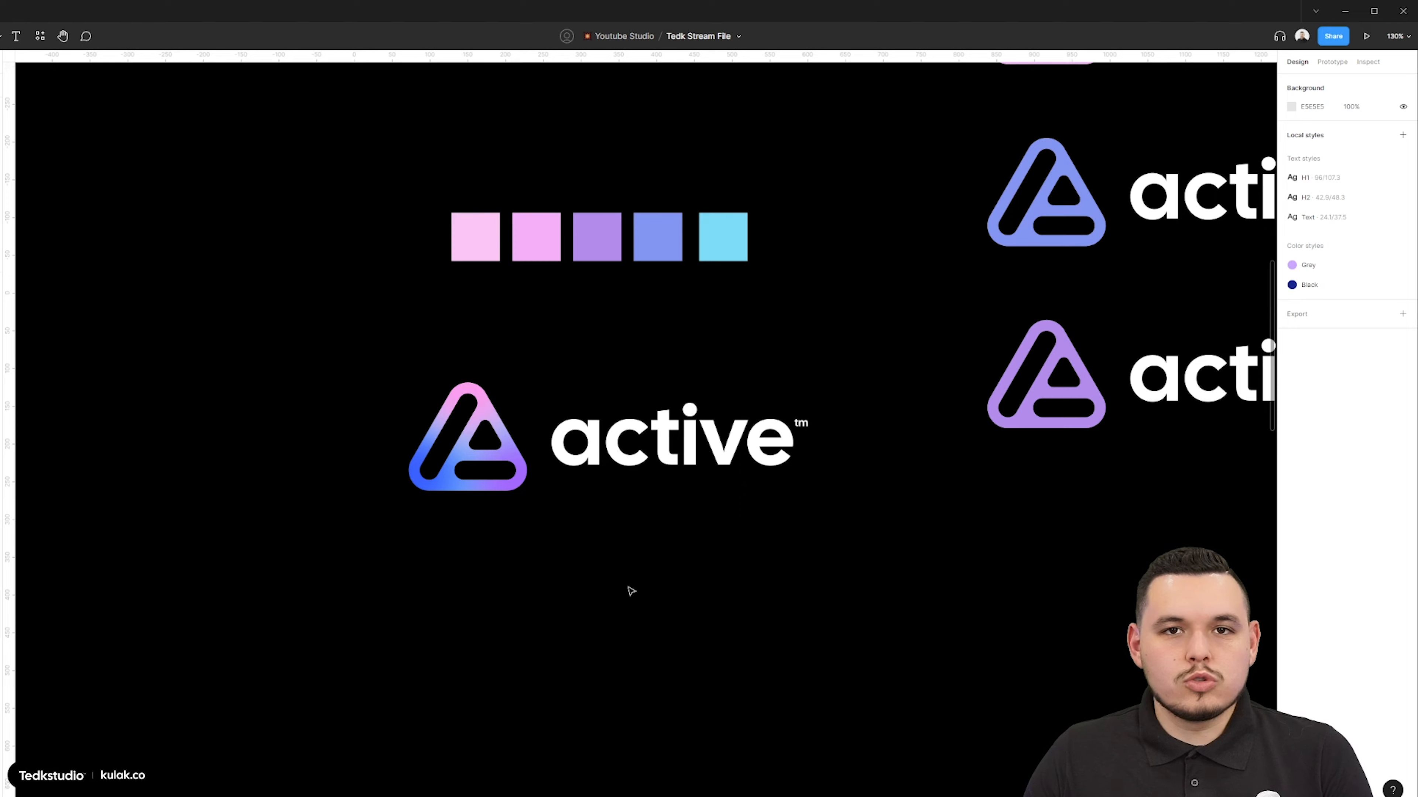
scroll(655, 592, down, 2)
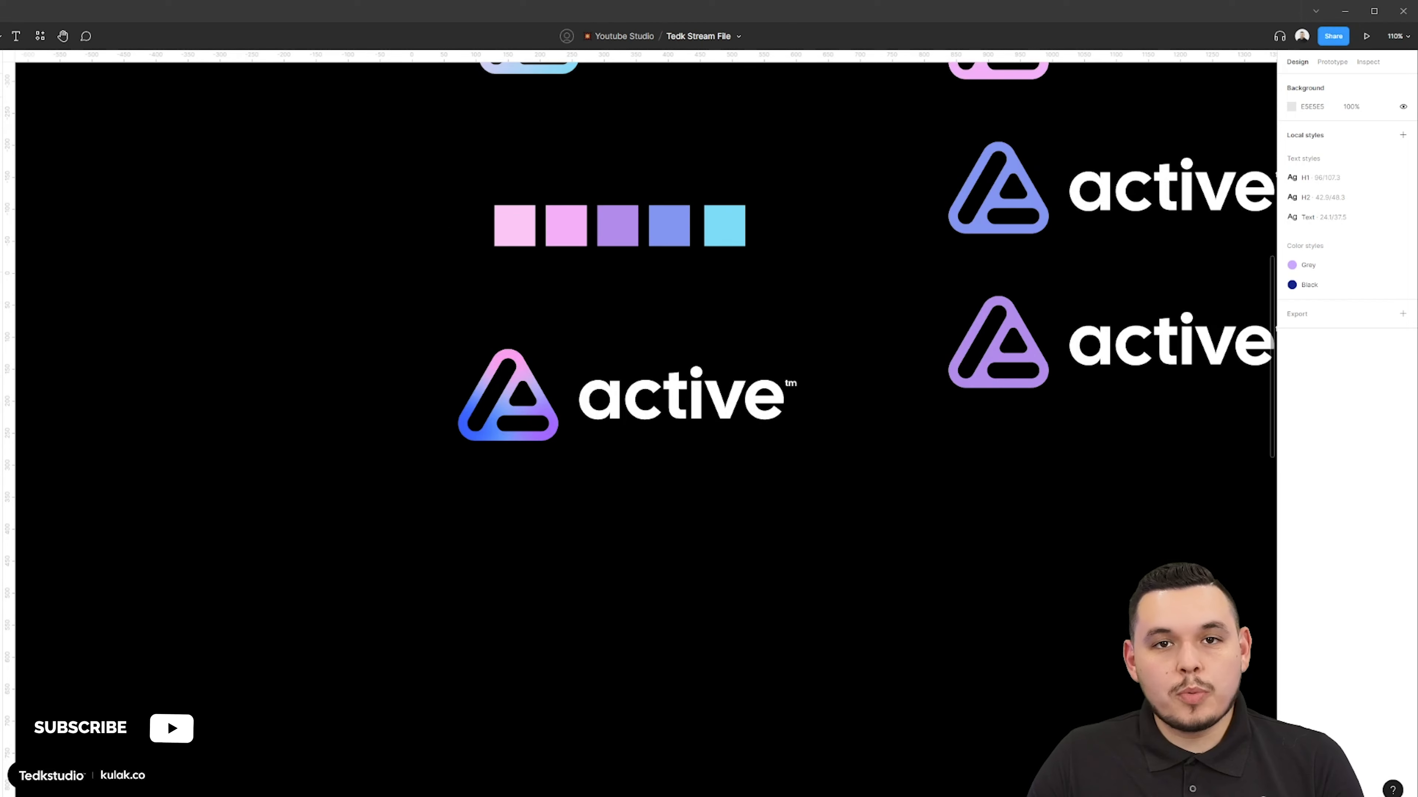
scroll(785, 592, right, 2)
drag(313, 380, 782, 541)
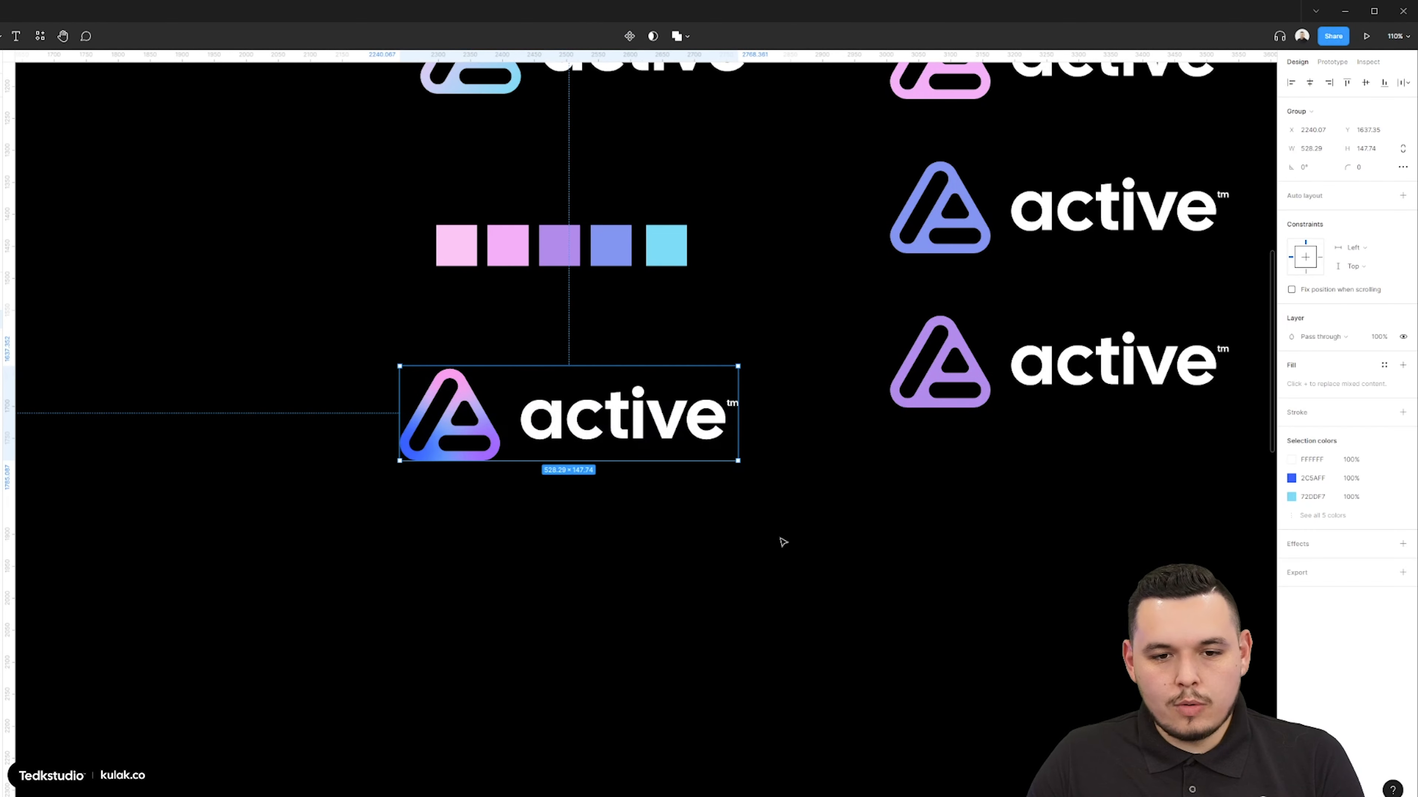
Create a 1600 × 1200 white frame beside the black artboard
scroll(441, 518, down, 5)
drag(681, 541, 598, 596)
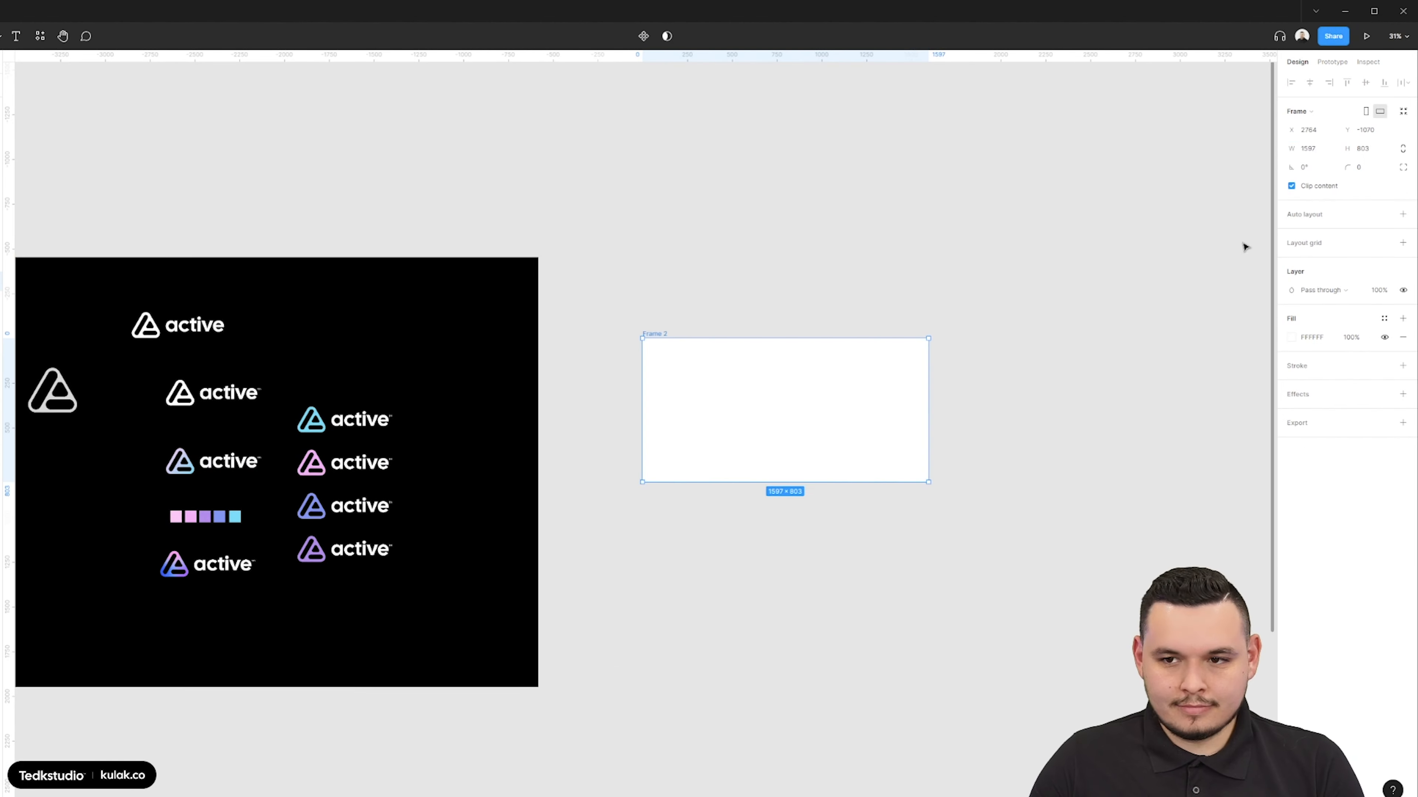
click(1330, 152)
text(1600)
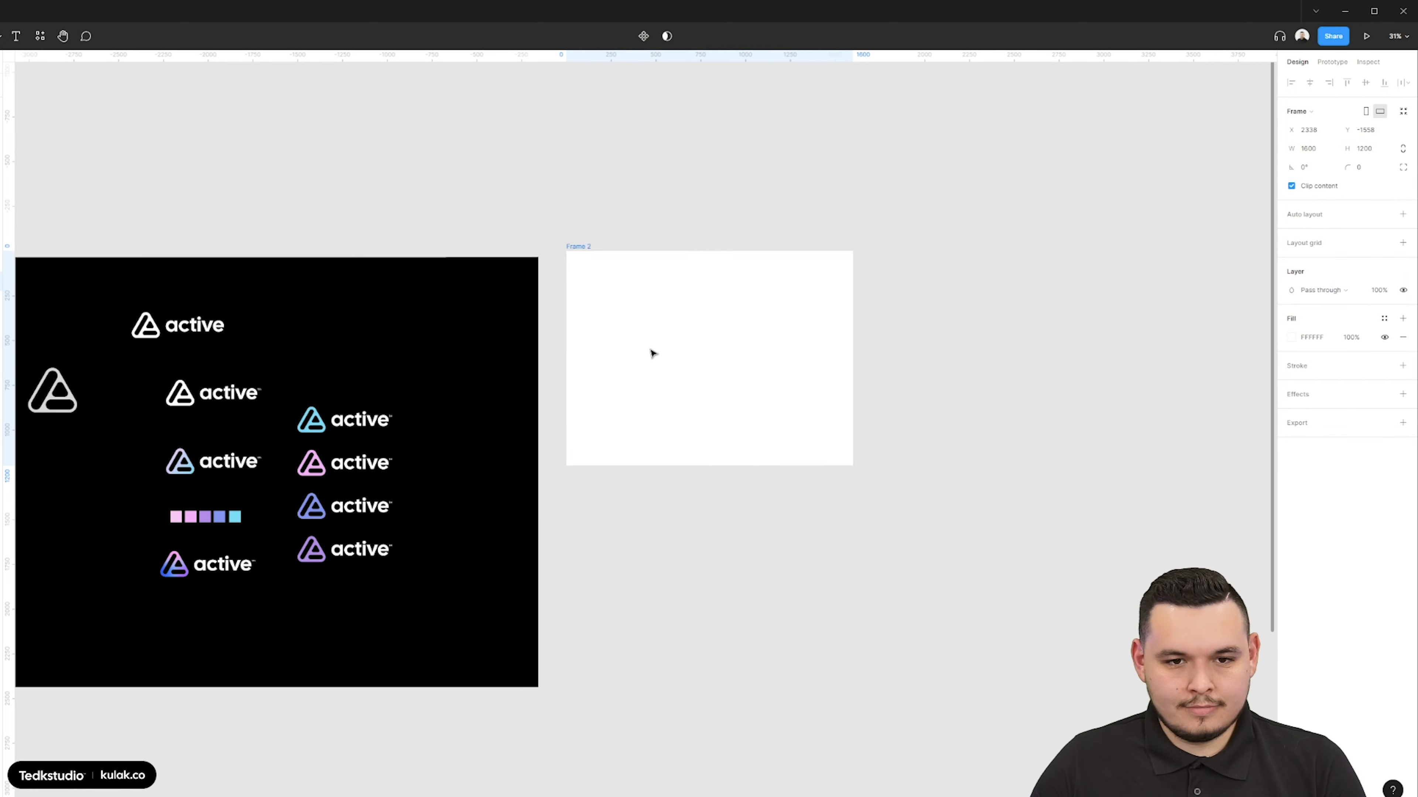
Replace the multicolour symbol on the presentation frame's gradient panel with a centred white copy of the symbol
scroll(652, 355, up, 3)
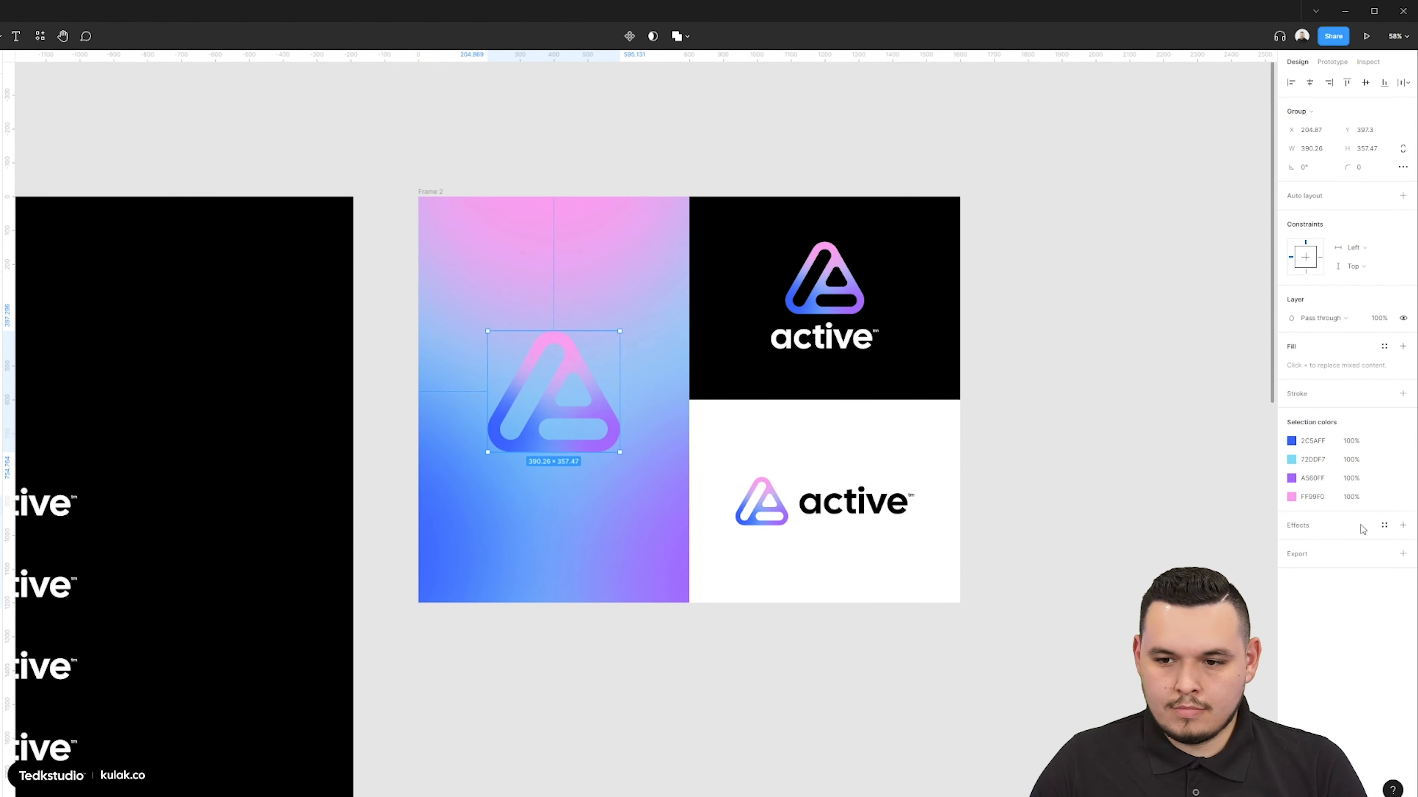
click(1291, 544)
click(1153, 614)
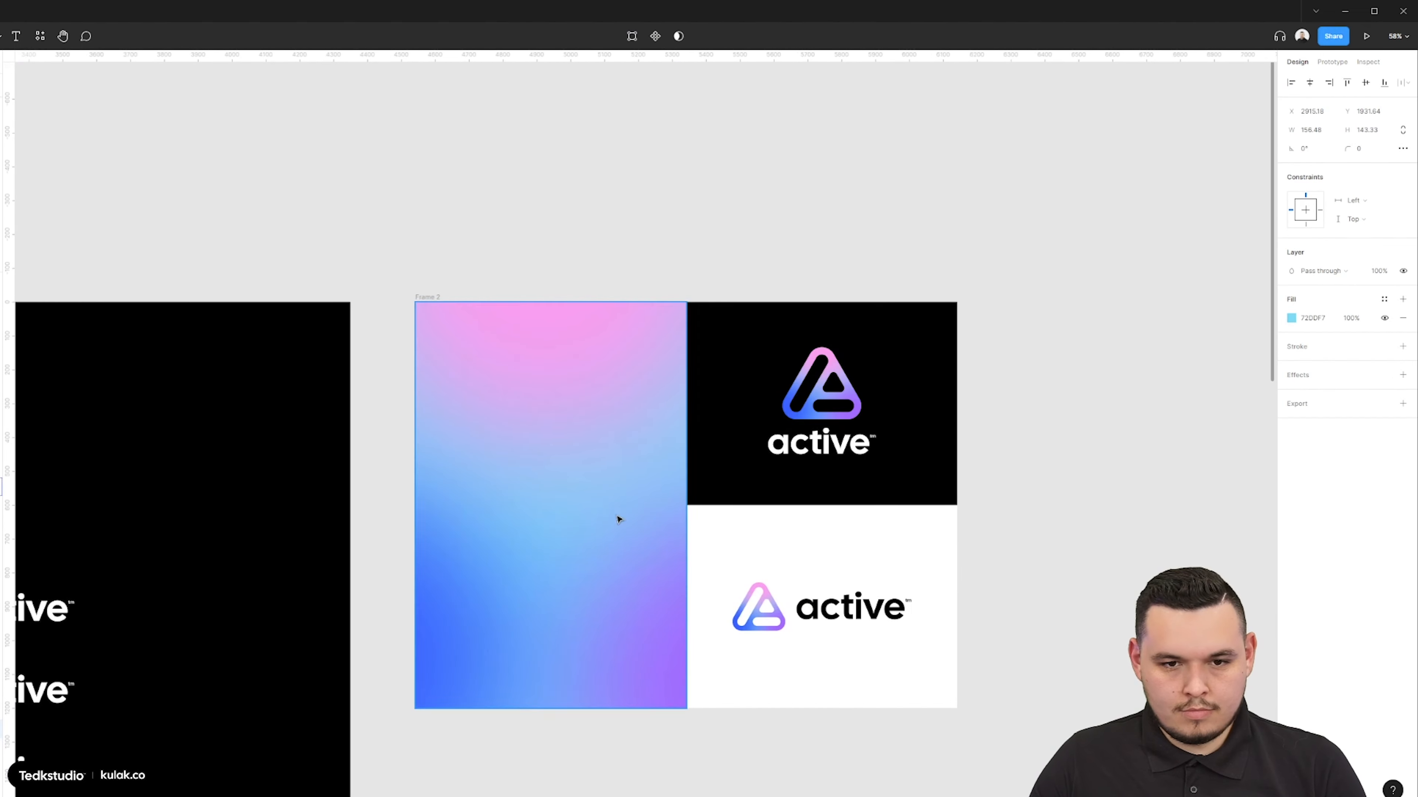
key(ctrl+v)
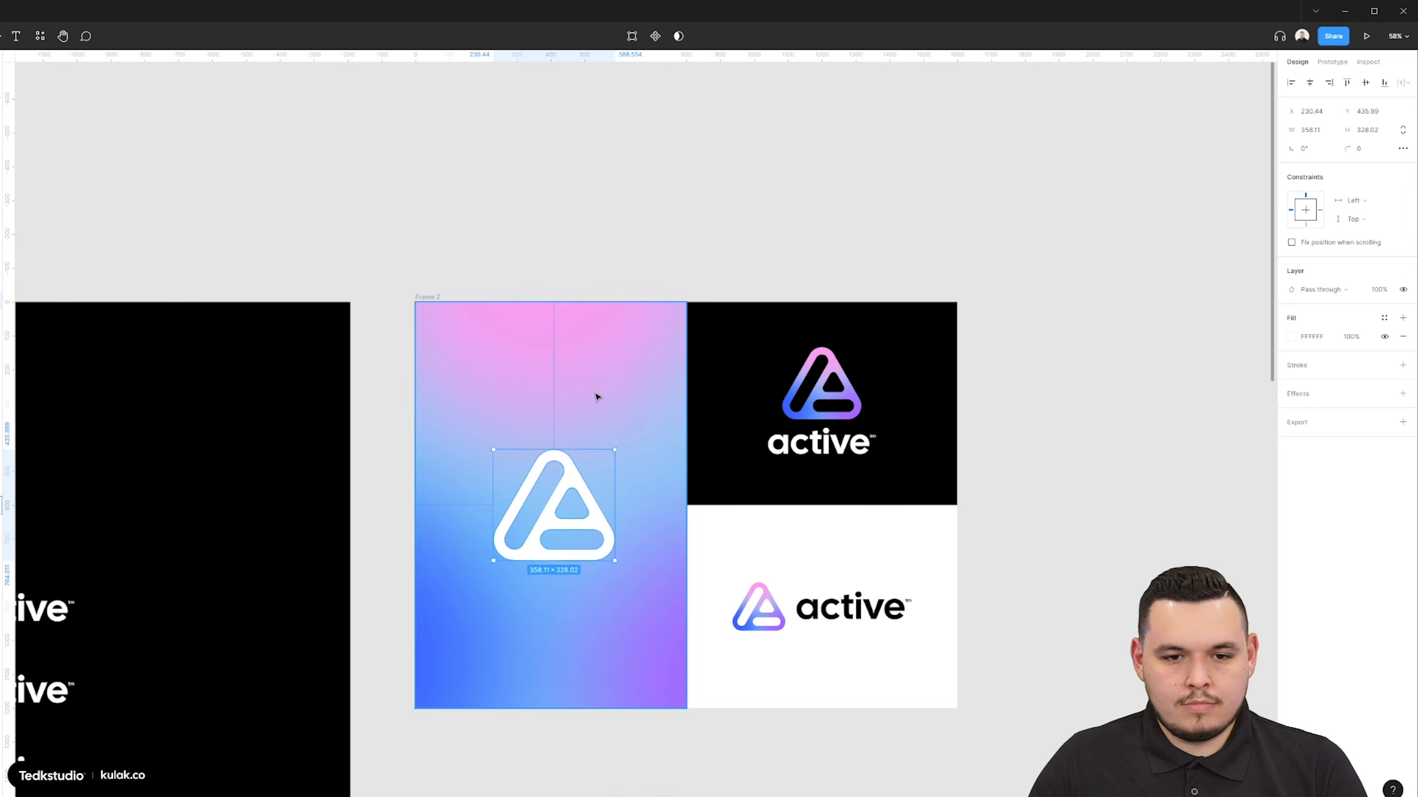
Examine the presentation frames with the logo on gradient, black and white panels, the phone mockup and the monochrome lockups
scroll(826, 481, down, 3)
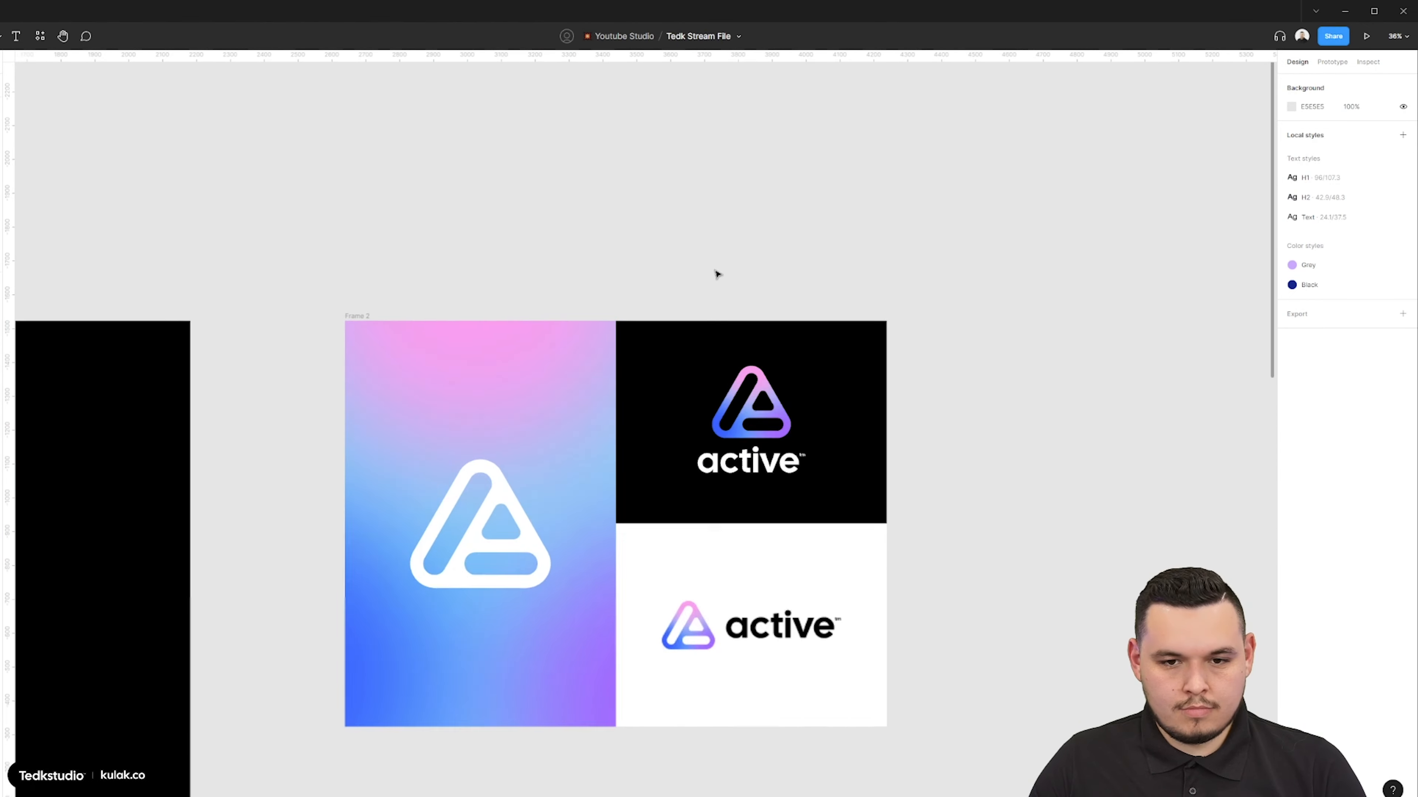
scroll(717, 273, down, 3)
scroll(339, 199, up, 3)
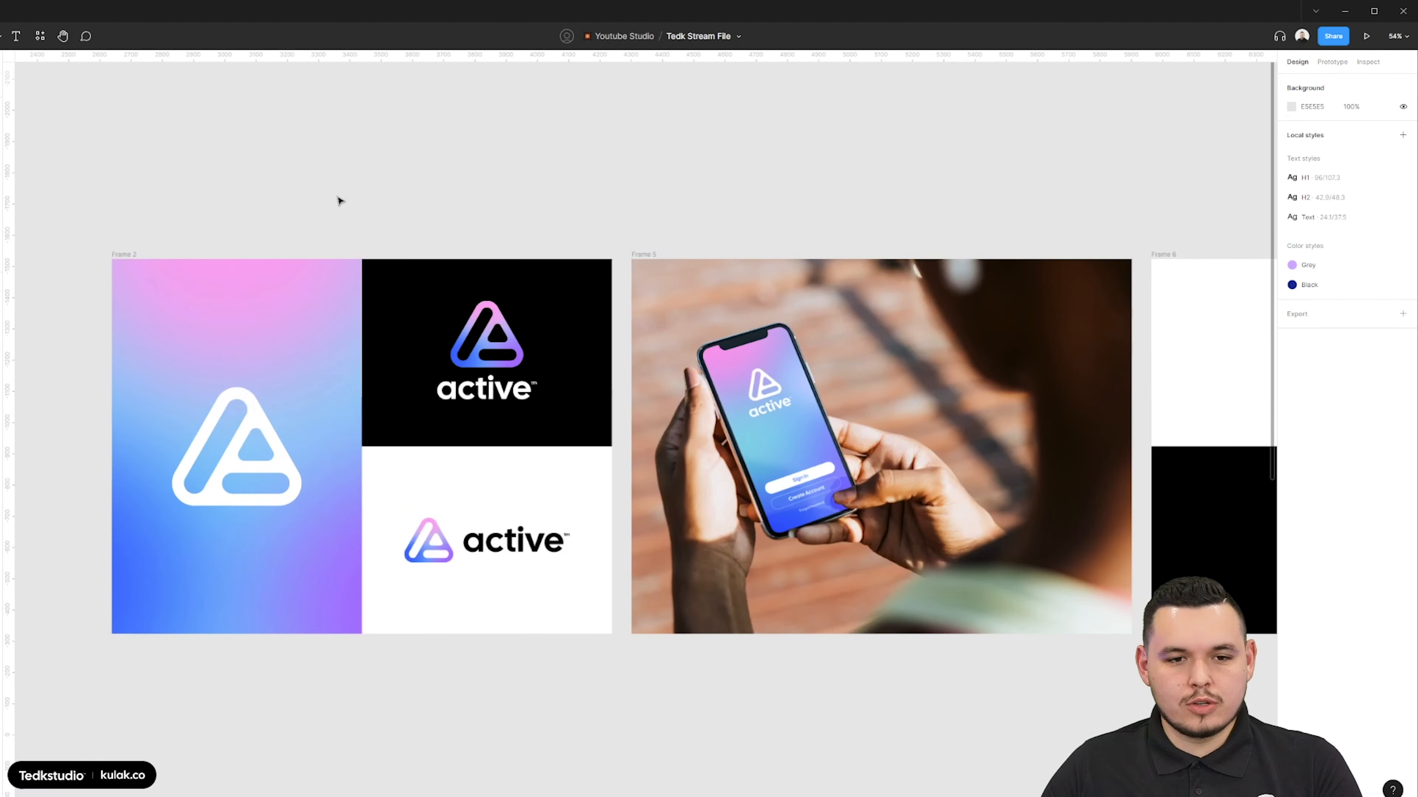
scroll(611, 184, left, 3)
scroll(620, 200, up, 3)
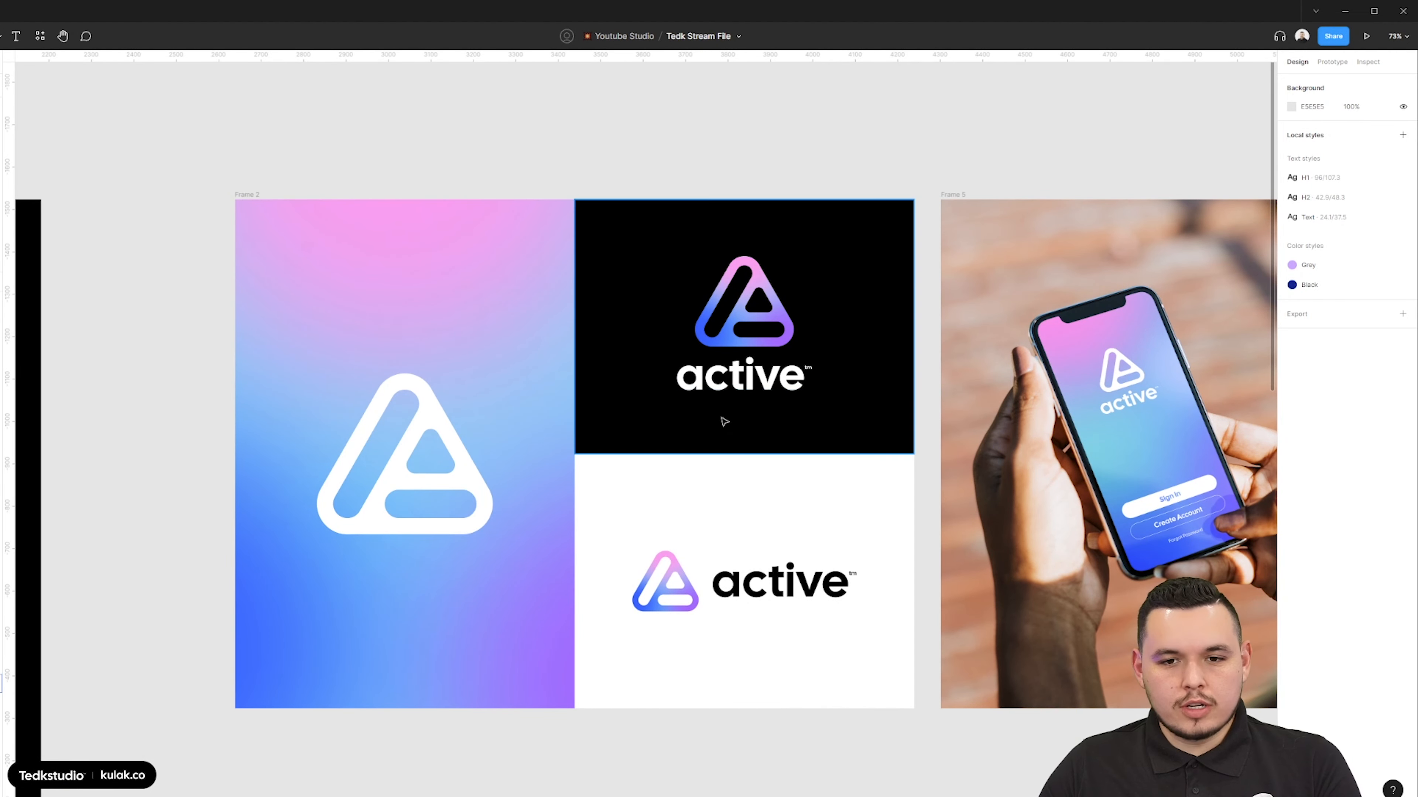
scroll(583, 367, right, 2)
scroll(691, 279, up, 3)
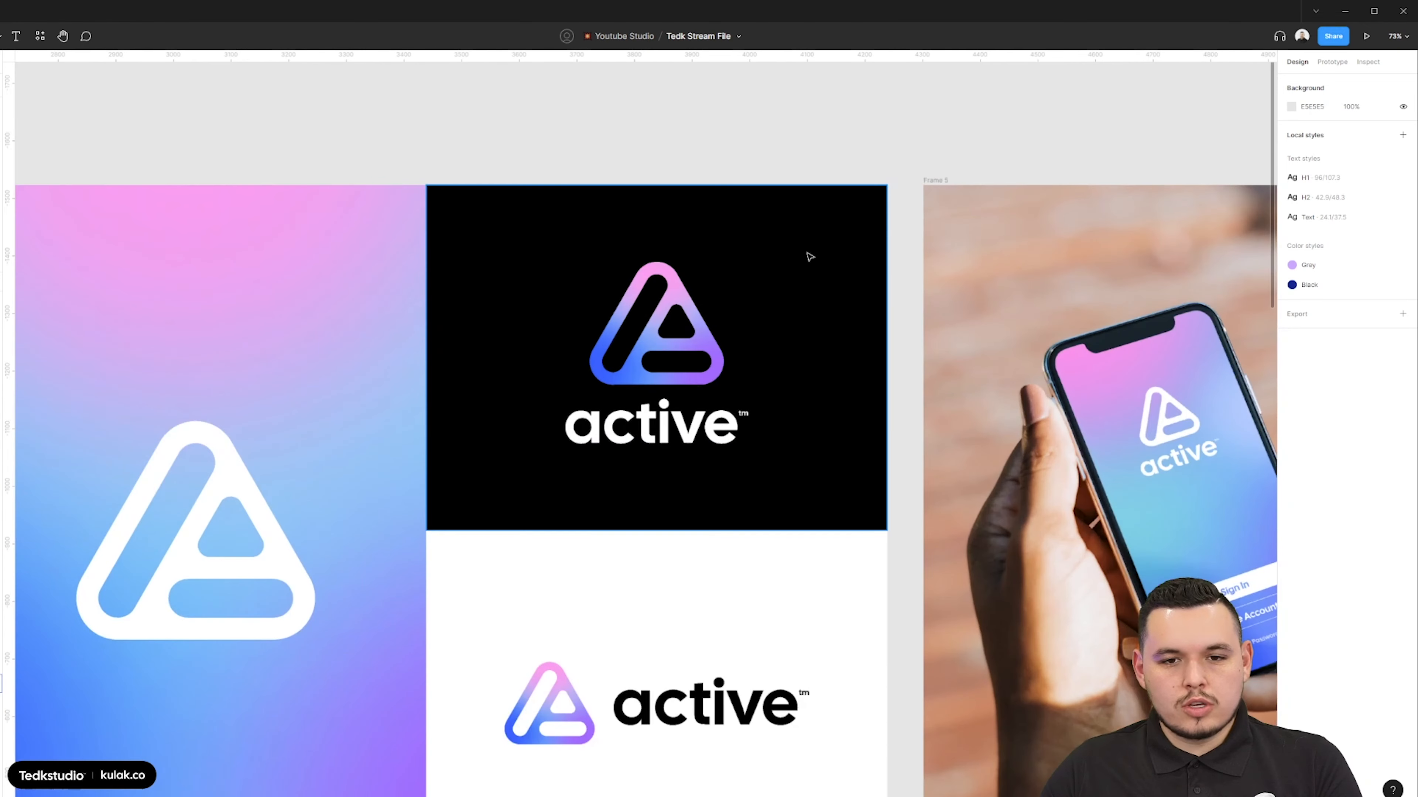
scroll(654, 385, down, 2)
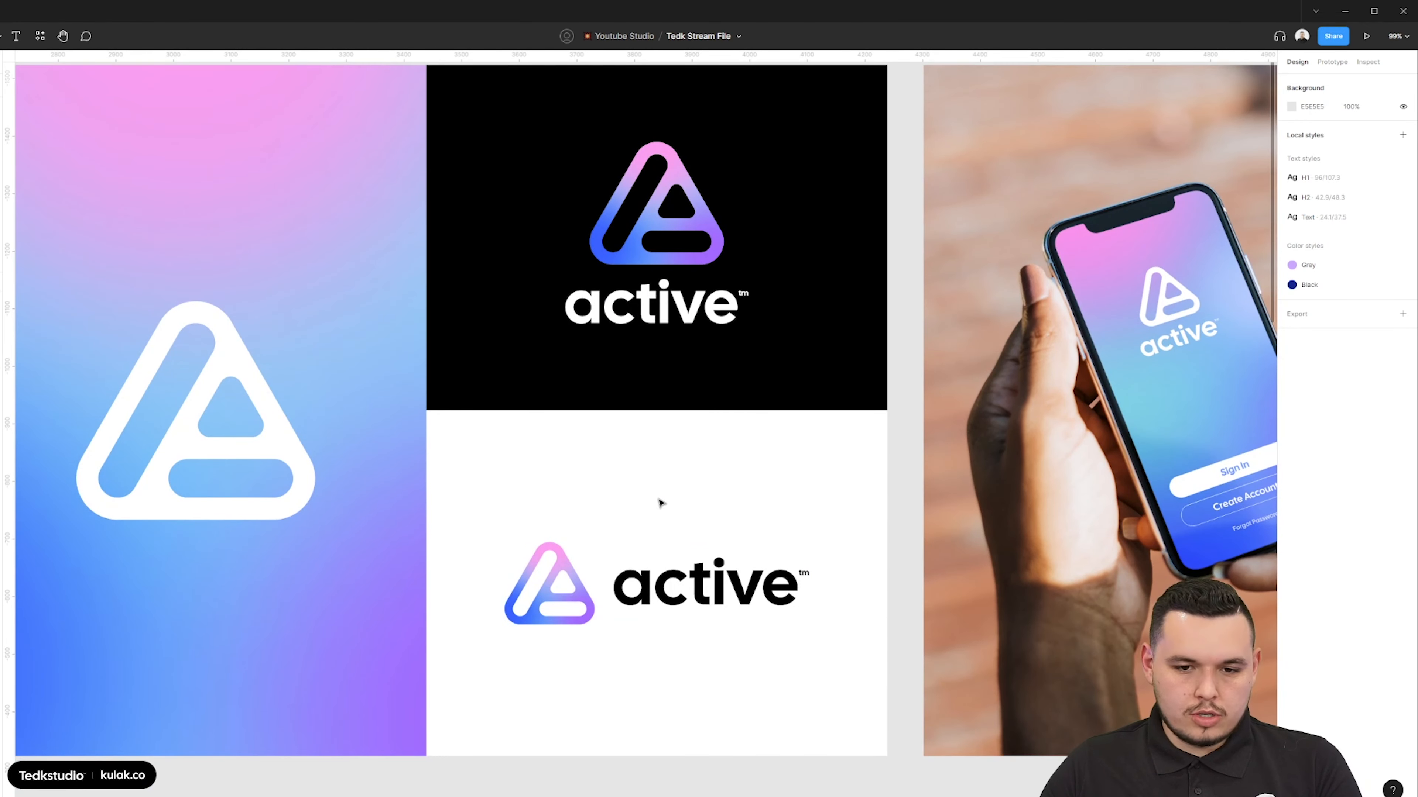
scroll(803, 492, right, 5)
scroll(367, 526, down, 1)
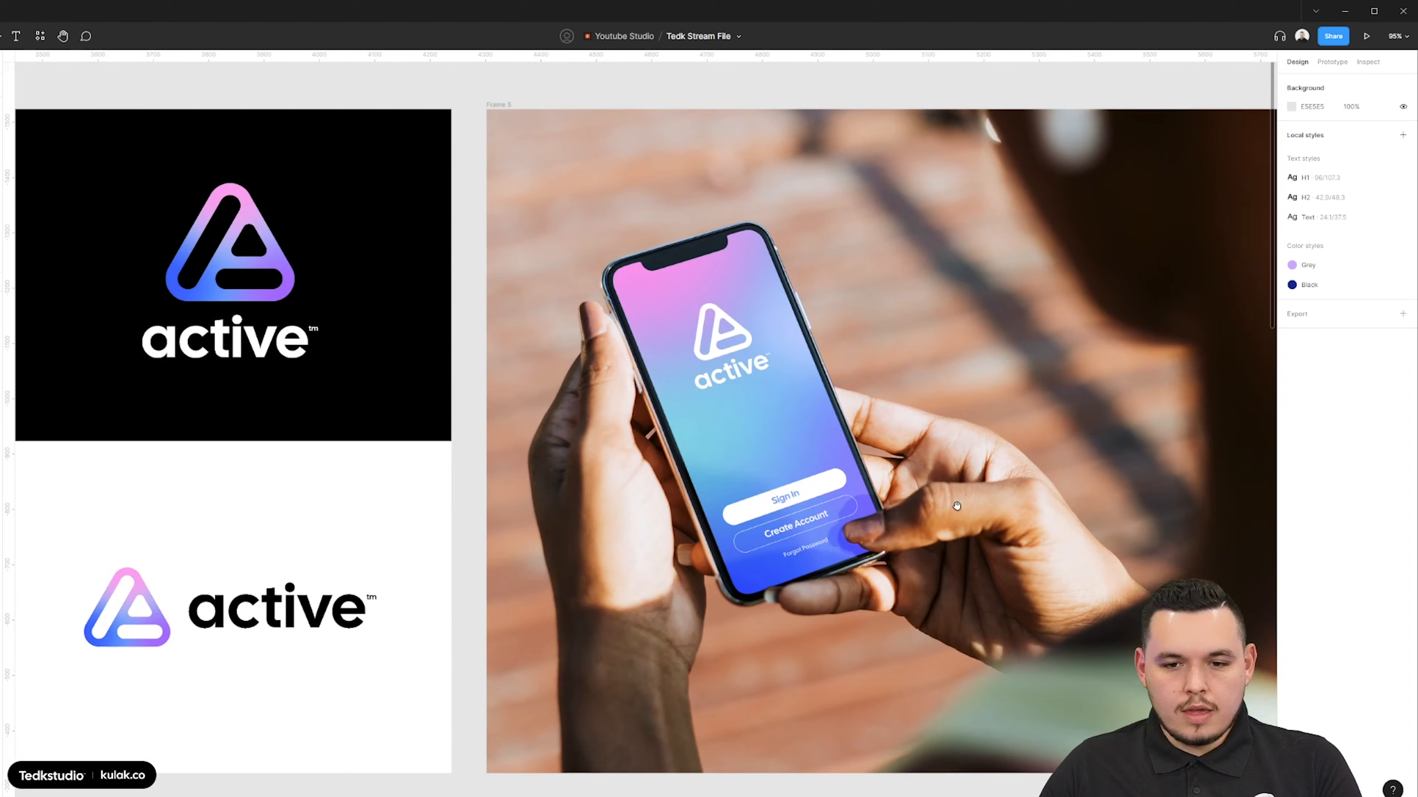
scroll(706, 499, right, 3)
scroll(704, 493, down, 3)
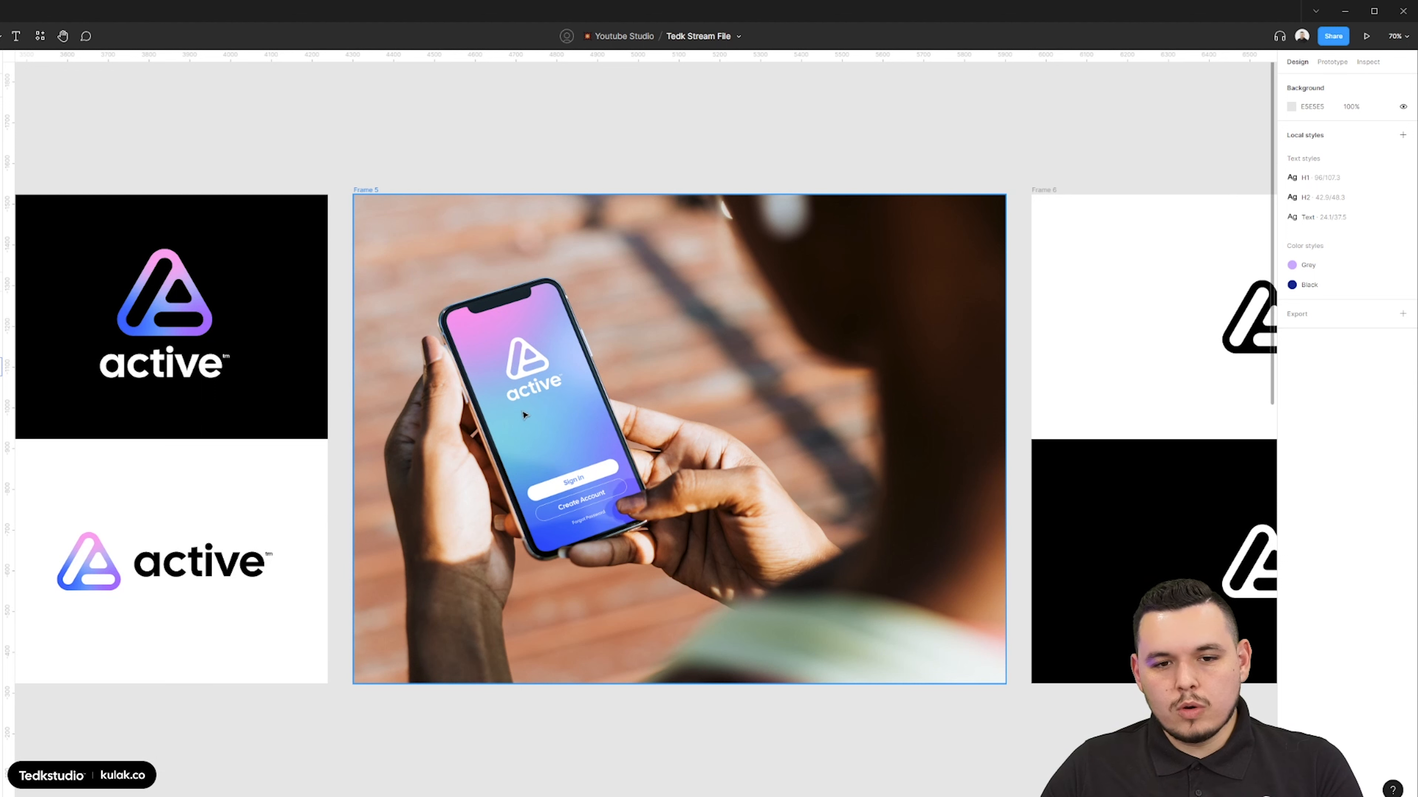
scroll(765, 179, right, 5)
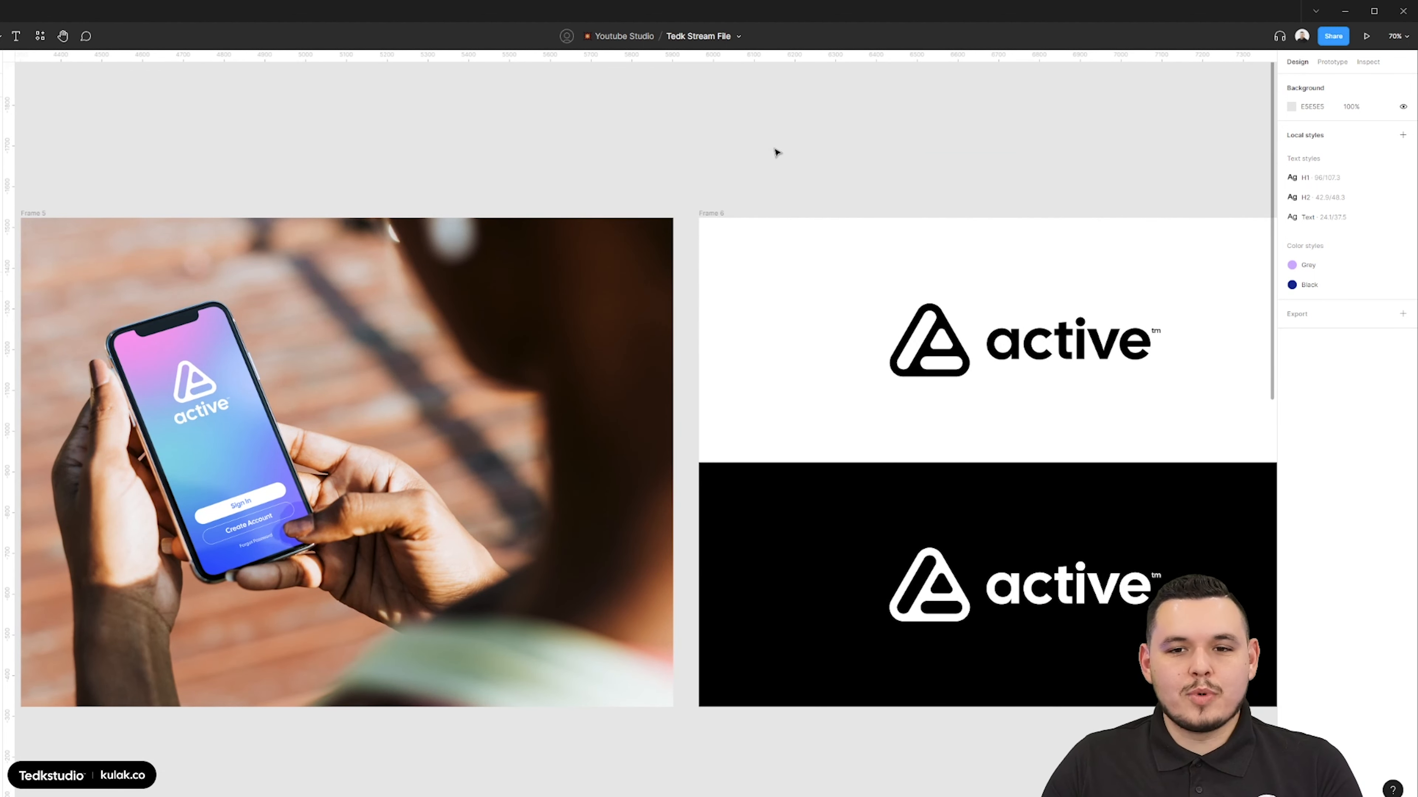
scroll(988, 174, right, 3)
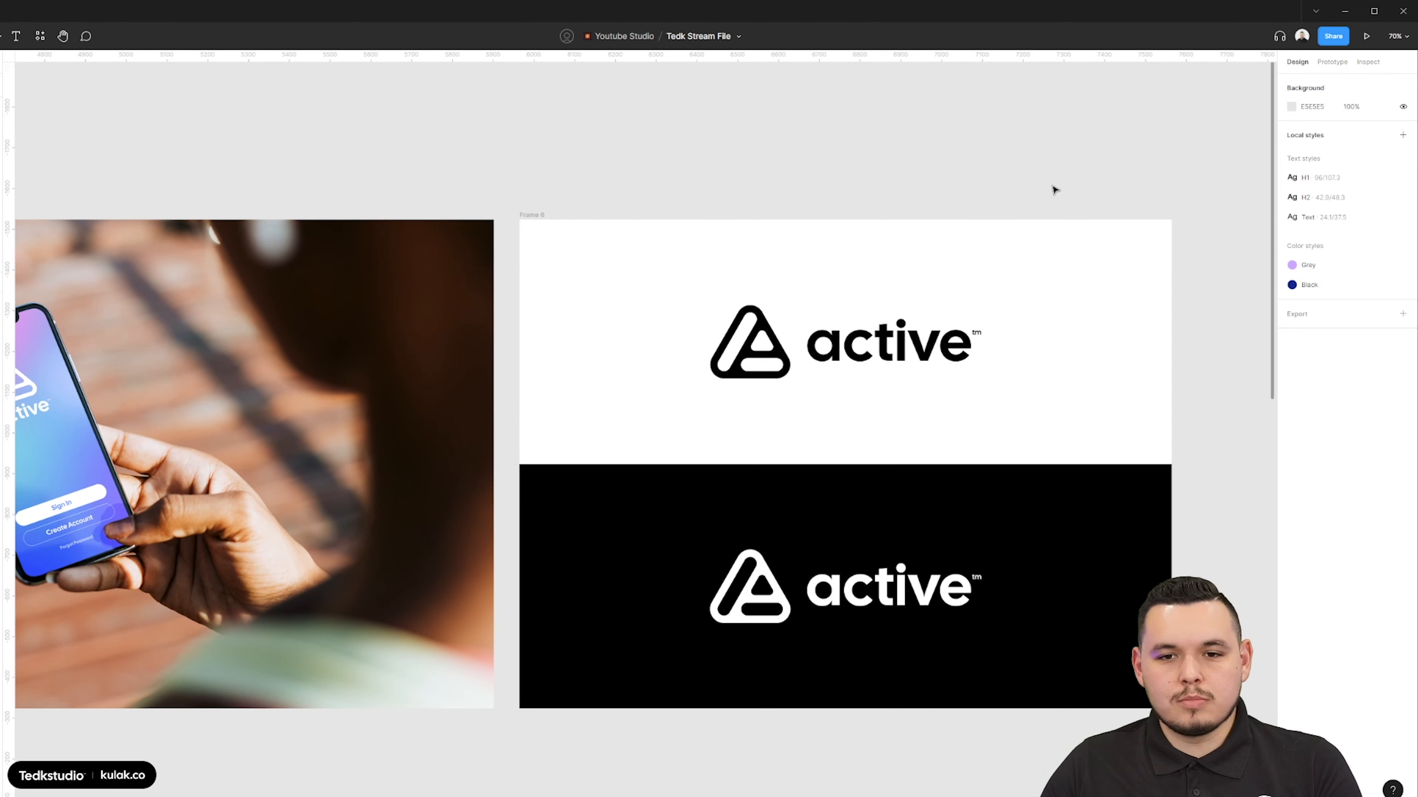
scroll(1054, 190, down, 3)
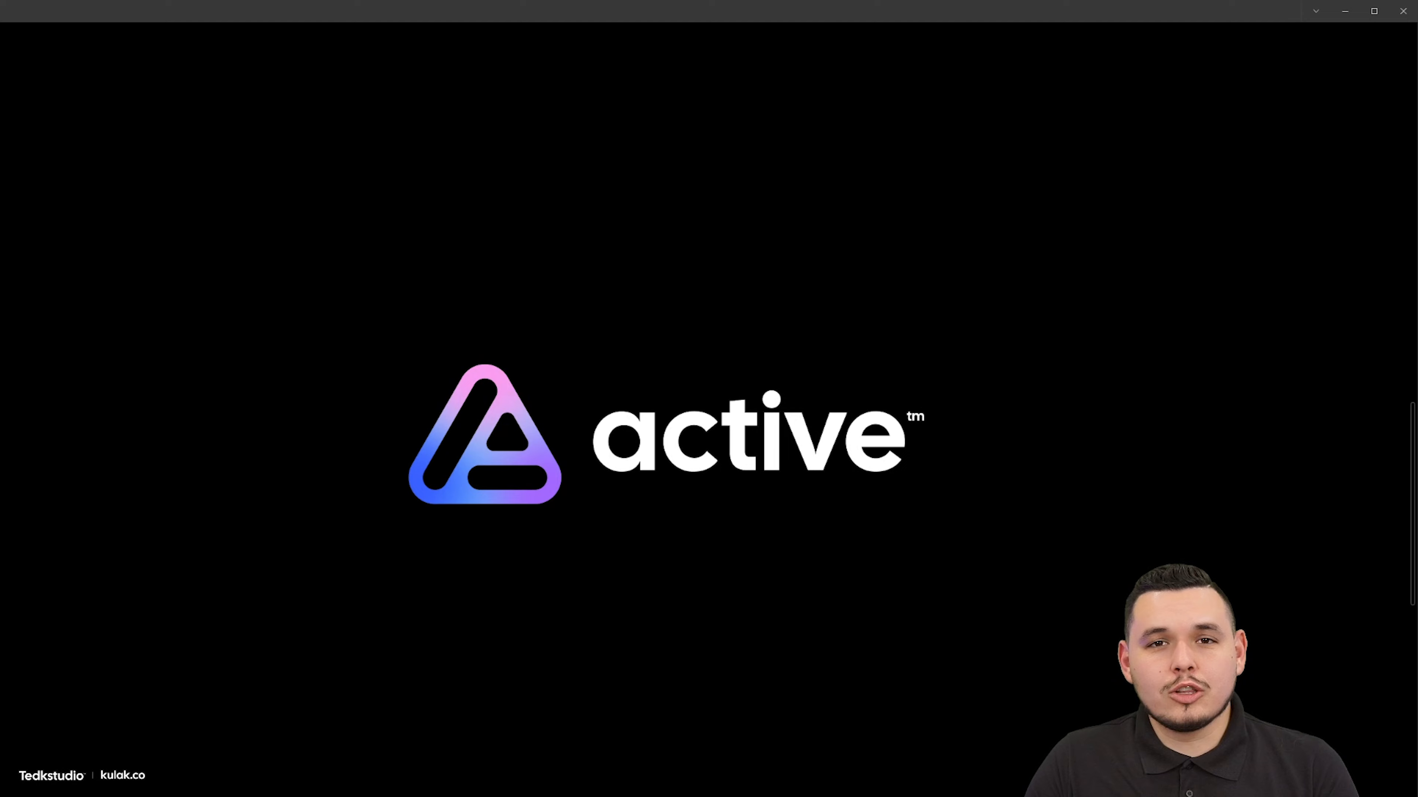